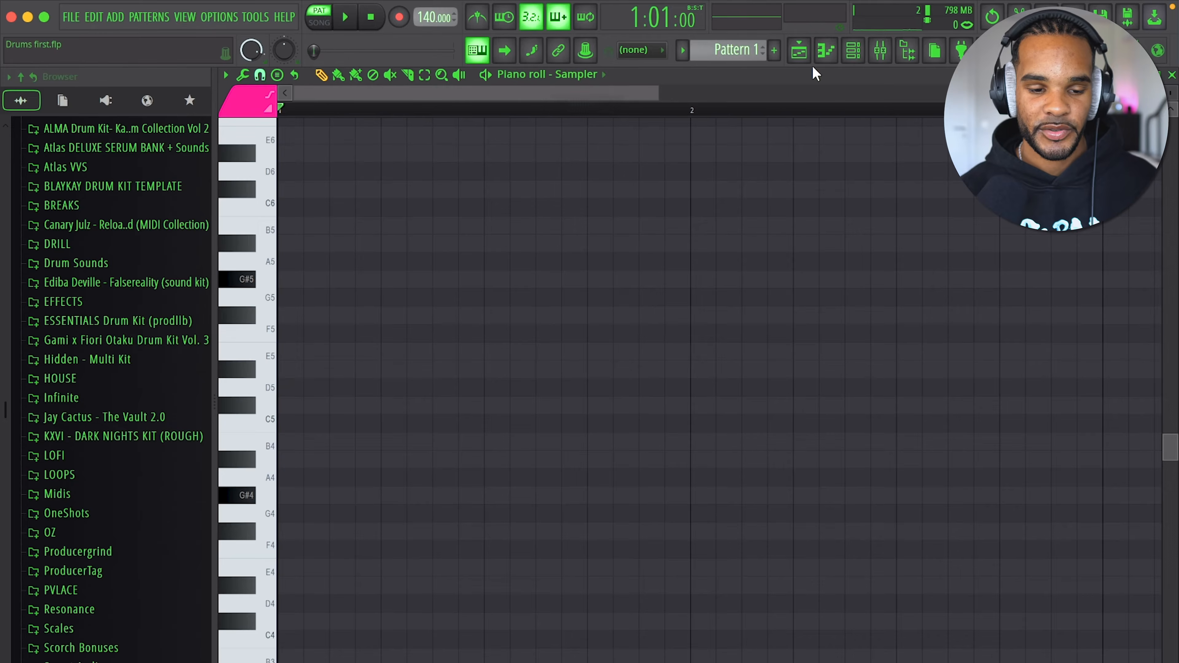
- Stamp the Minor Harmonic scale on C in the Sampler piano roll and repeat it across the neighbouring octaves over one bar
{"action": "left_click", "coordinate": [260, 74]}
{"action": "key", "text": "Escape"}
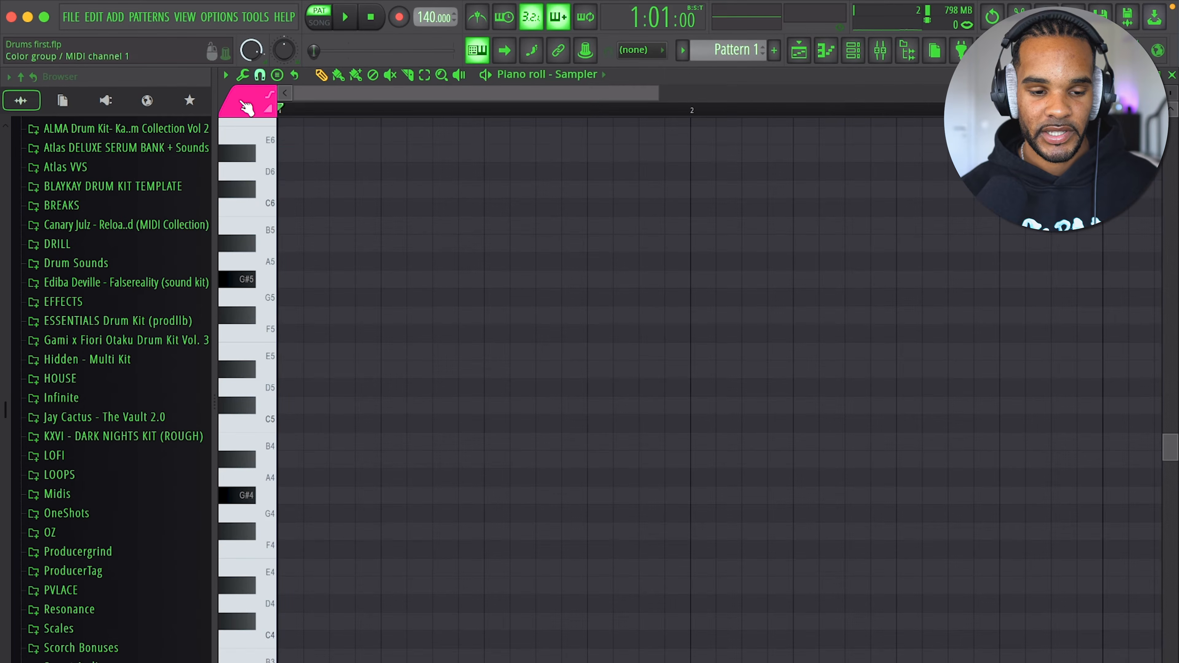
{"action": "left_click", "coordinate": [260, 74]}
{"action": "left_click", "coordinate": [277, 74]}
{"action": "left_click", "coordinate": [277, 74]}
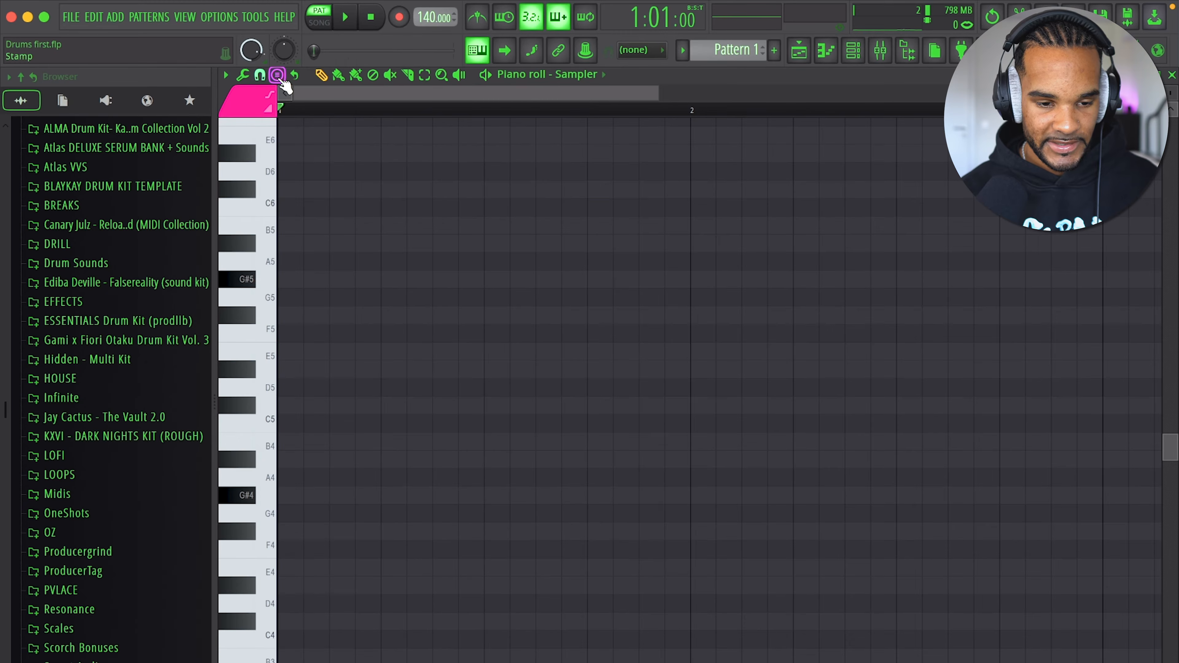
{"action": "left_click", "coordinate": [278, 74]}
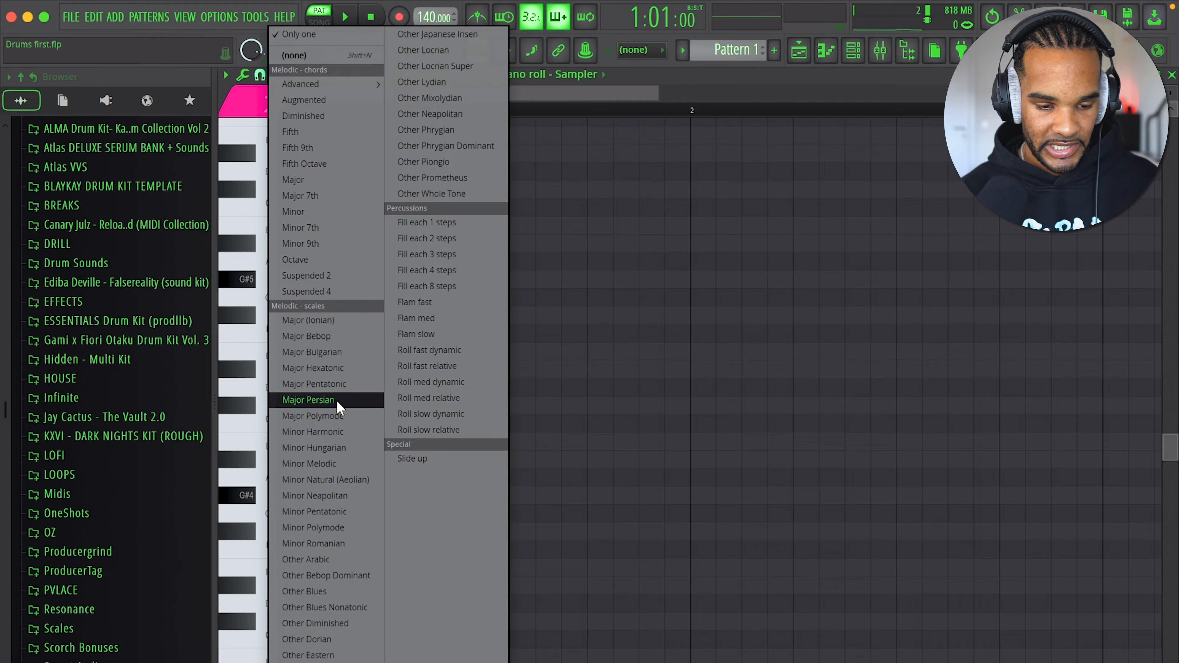
{"action": "left_click", "coordinate": [313, 432]}
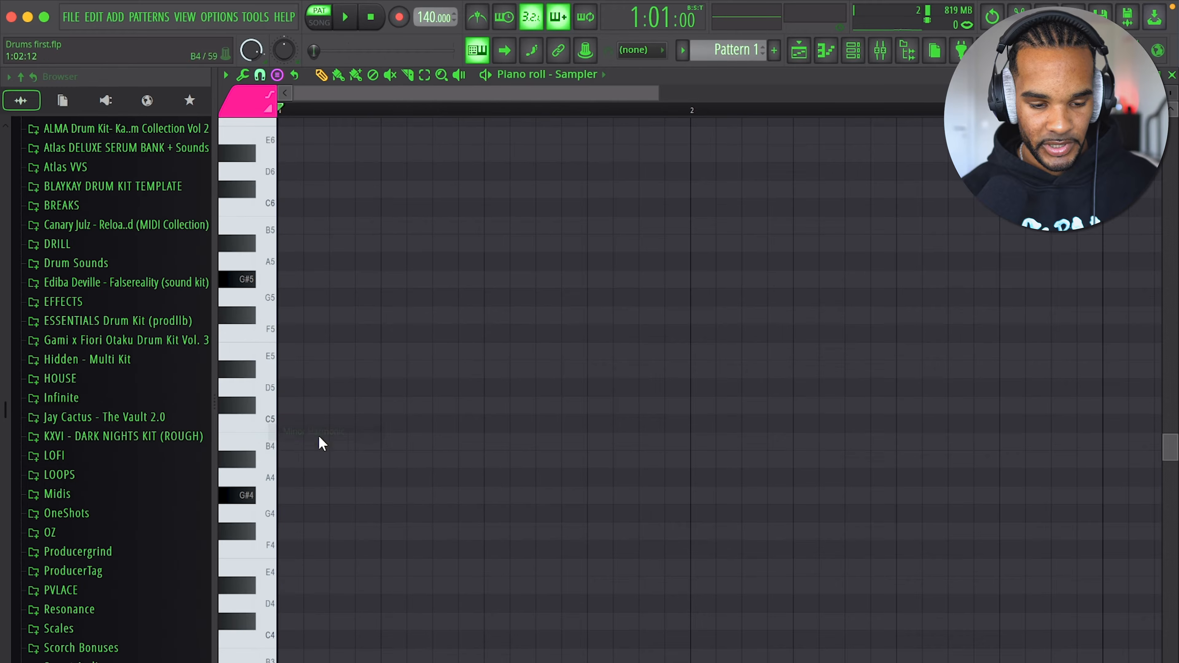
{"action": "left_click", "coordinate": [278, 422]}
{"action": "left_click_drag", "start_coordinate": [327, 422], "coordinate": [353, 194]}
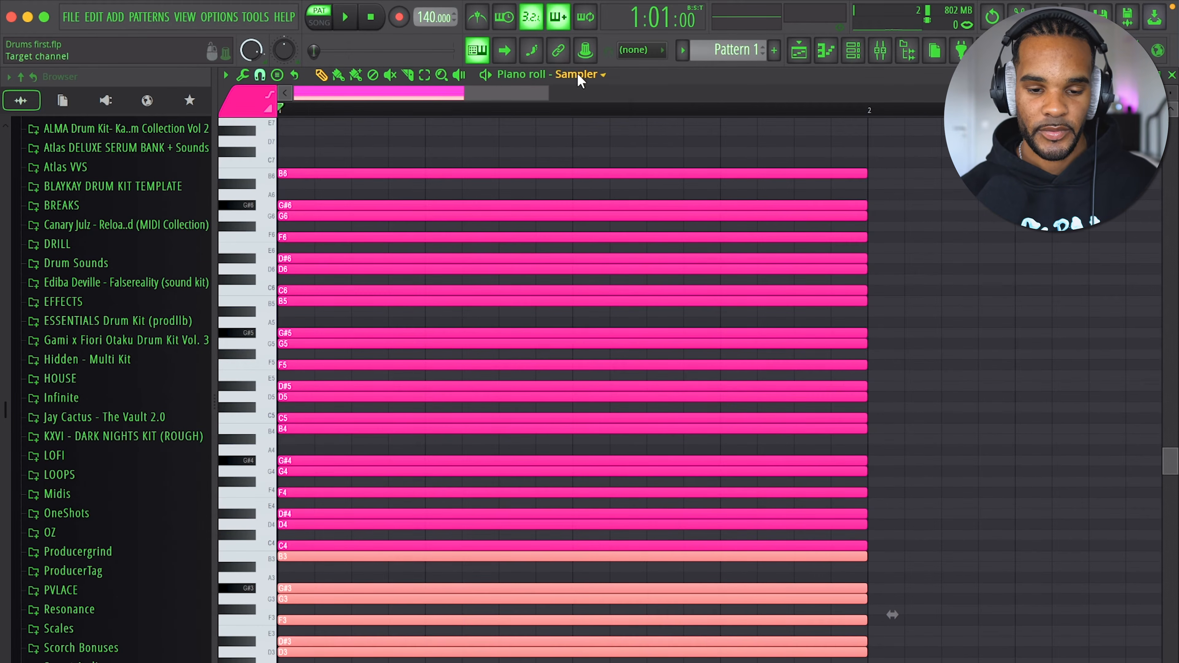
- Switch the piano roll to the Kontakt channel, place one-bar notes C5, D#5 and G5 at bar 1, and play the chord
{"action": "left_click", "coordinate": [578, 74]}
{"action": "left_click", "coordinate": [603, 117]}
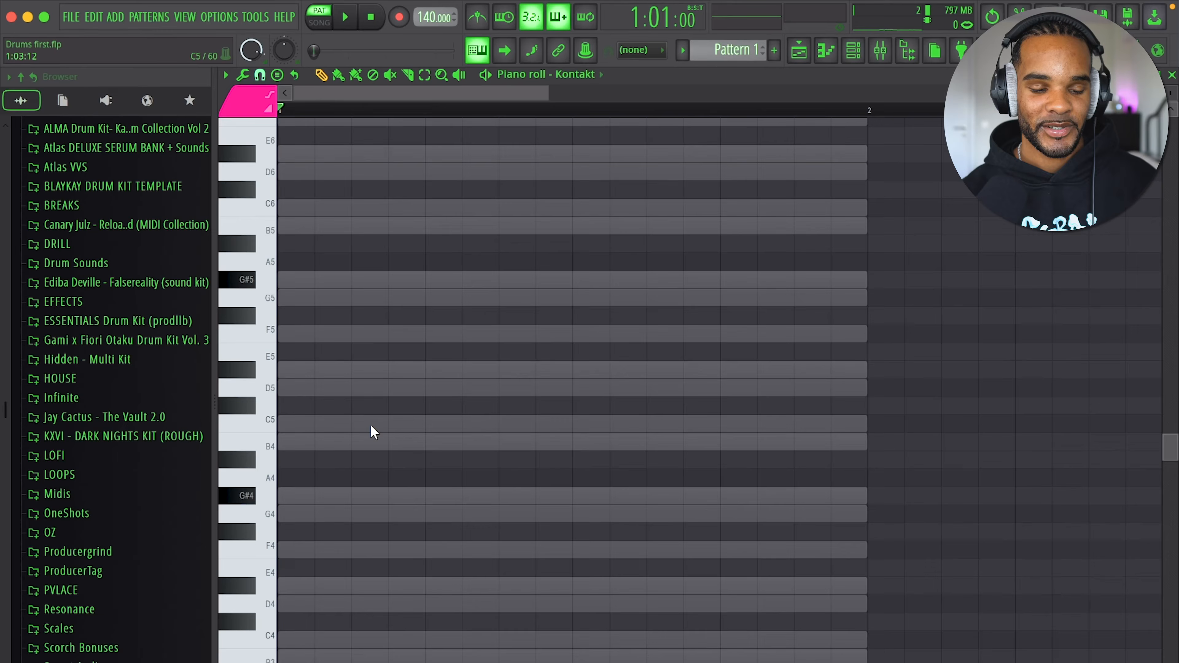
{"action": "left_click", "coordinate": [371, 426]}
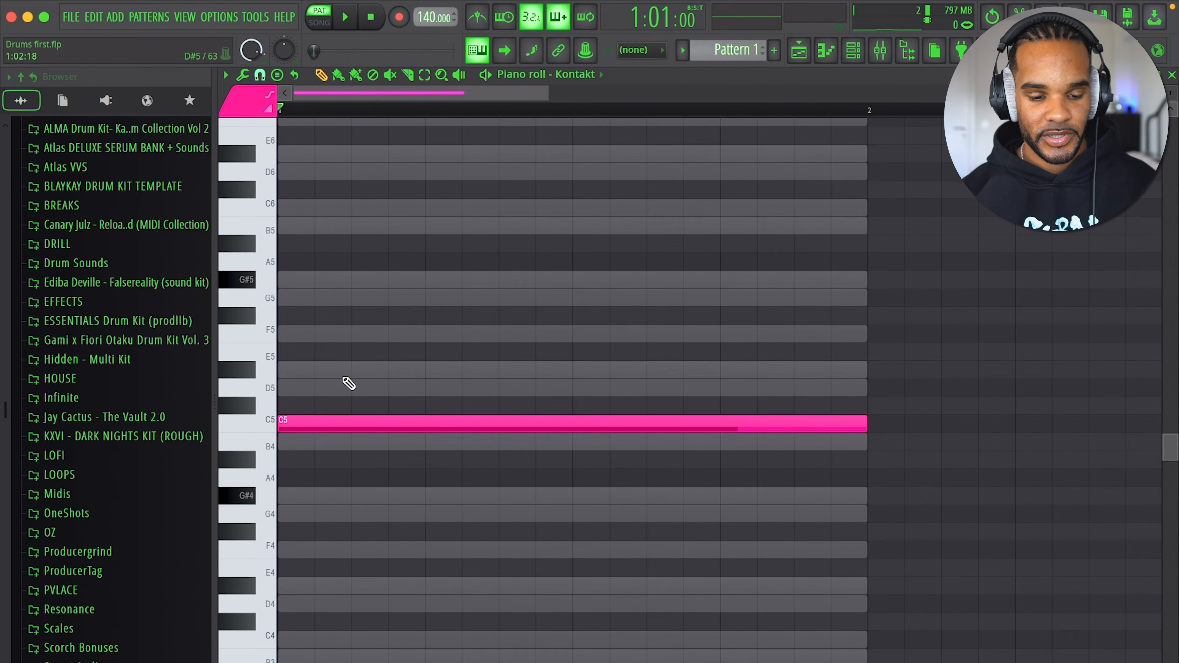
{"action": "left_click", "coordinate": [316, 369]}
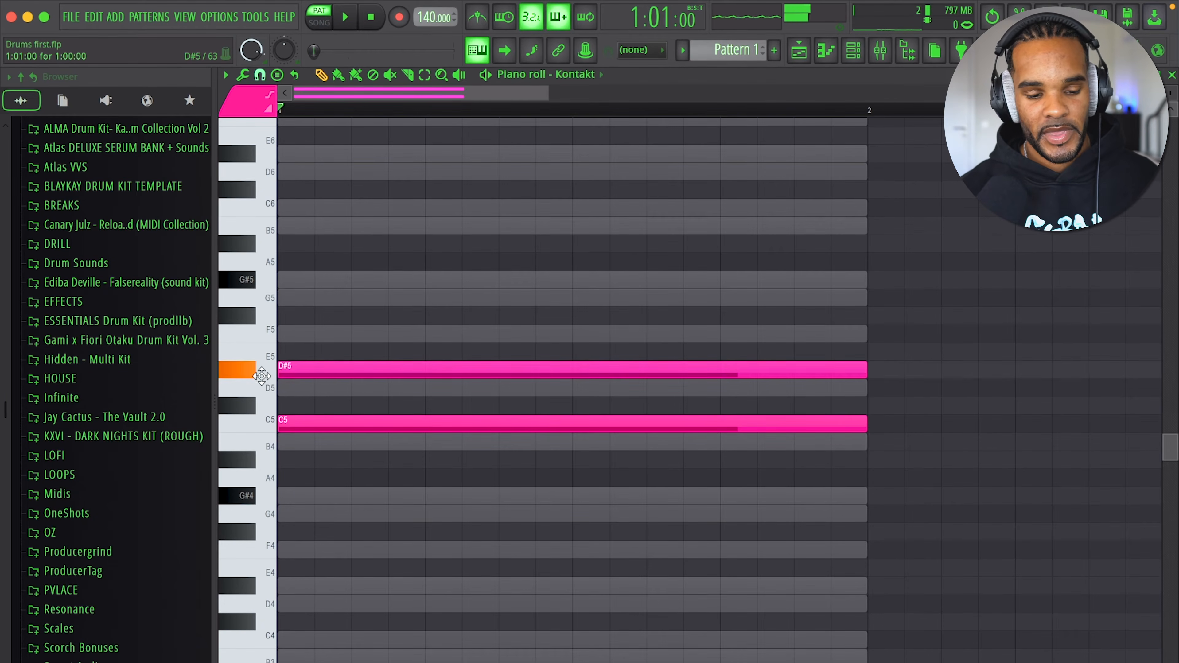
{"action": "left_click", "coordinate": [320, 300]}
{"action": "key", "text": "space"}
{"action": "key", "text": "space"}
{"action": "scroll", "coordinate": [414, 317], "scroll_direction": "down", "scroll_amount": 2}
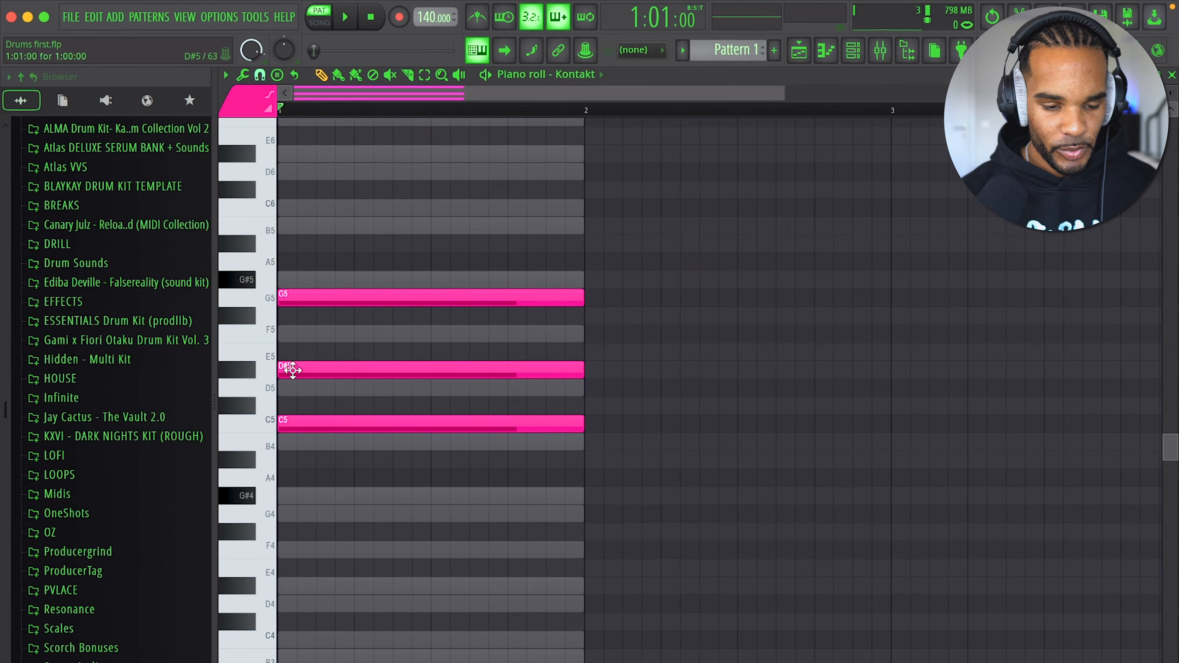
- Add a one-bar D5 note to the bar 1 chord and play it back
{"action": "left_click", "coordinate": [286, 388]}
{"action": "key", "text": "space"}
{"action": "key", "text": "space"}
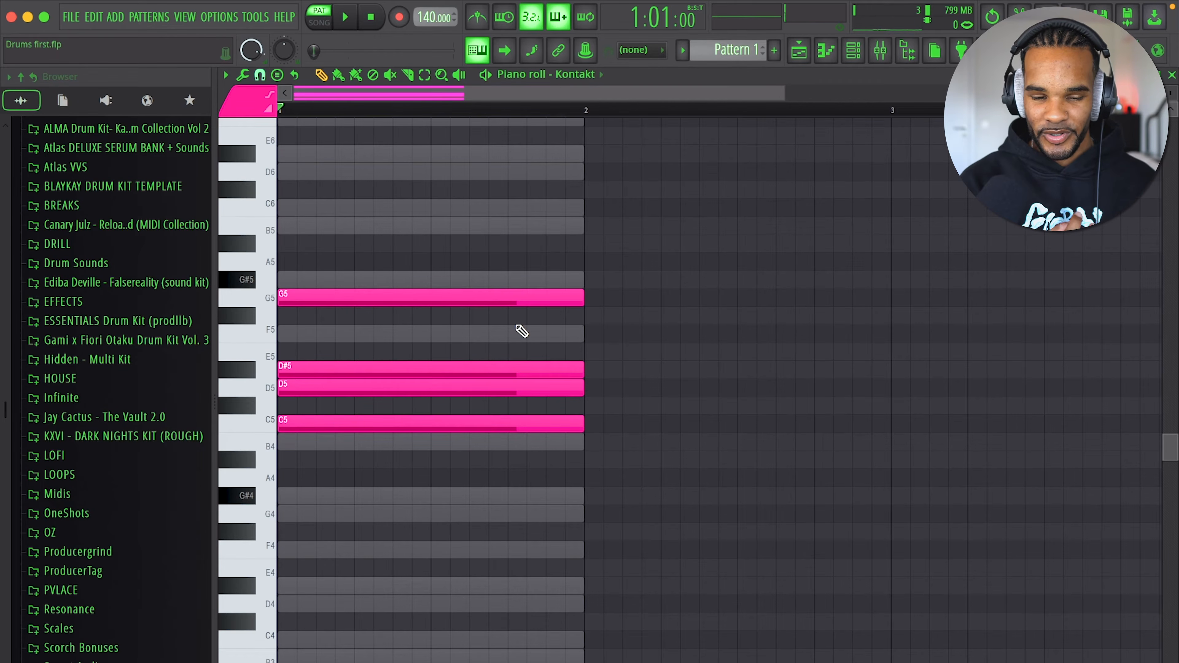
{"action": "key", "text": "space"}
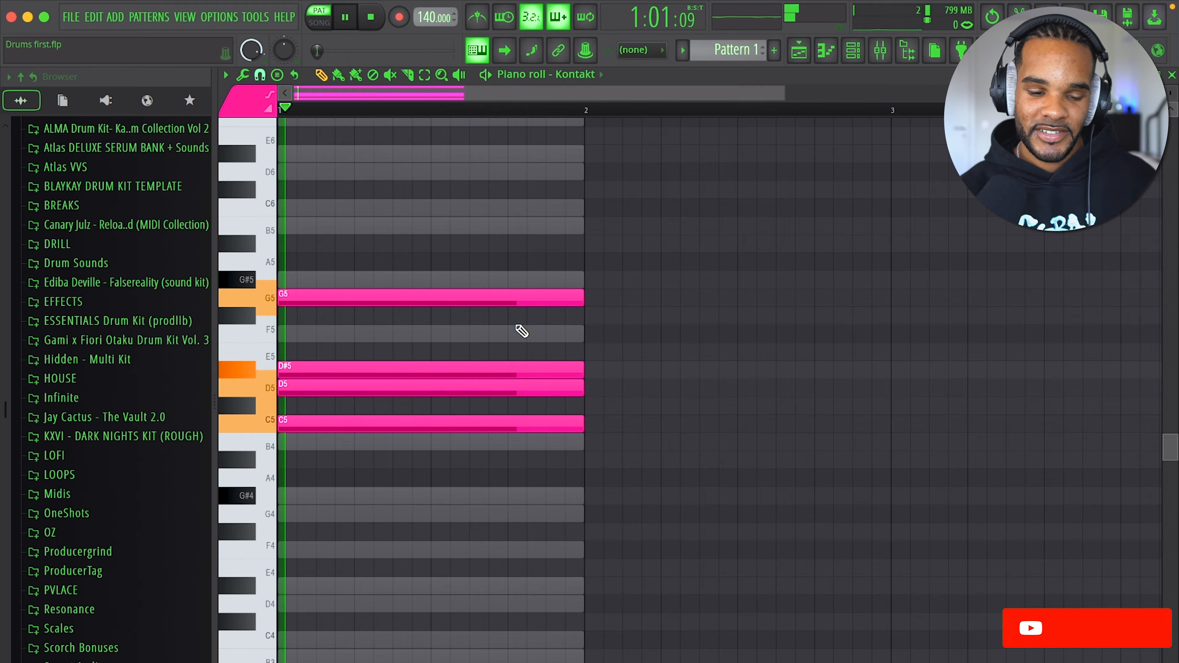
{"action": "key", "text": "space"}
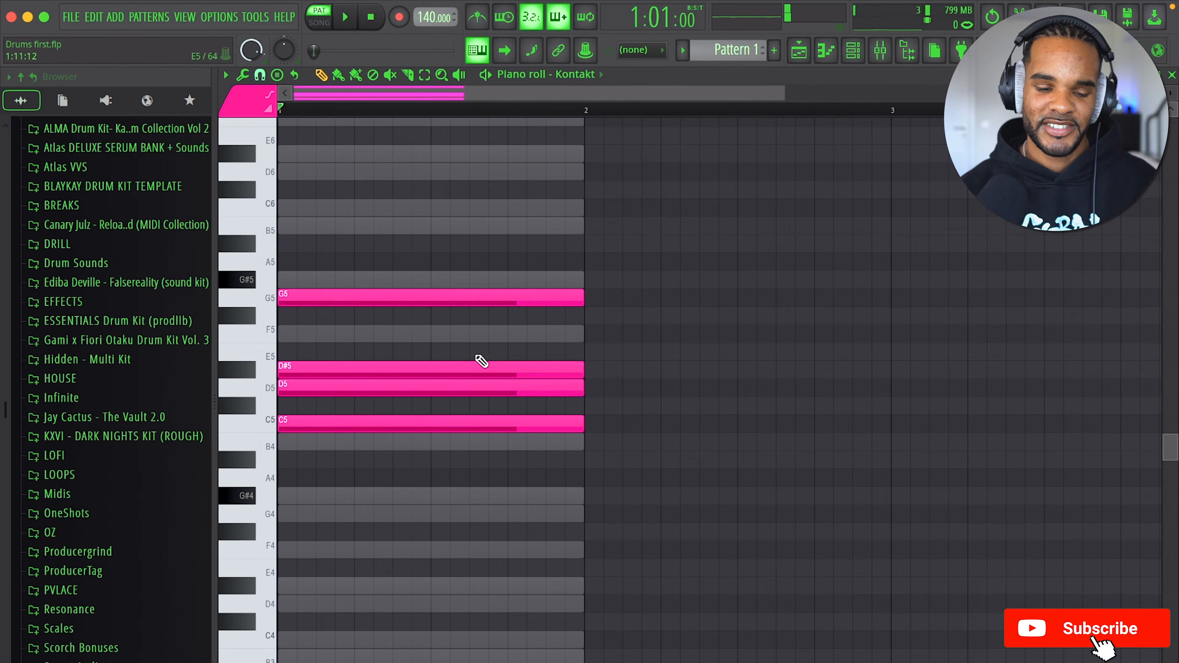
- Audition the chord without D5, restoring the note, and copy the whole chord into bar 2 transposed down to start on F4
{"action": "right_click", "coordinate": [390, 388]}
{"action": "key", "text": "space"}
{"action": "key", "text": "space"}
{"action": "left_click", "coordinate": [394, 389]}
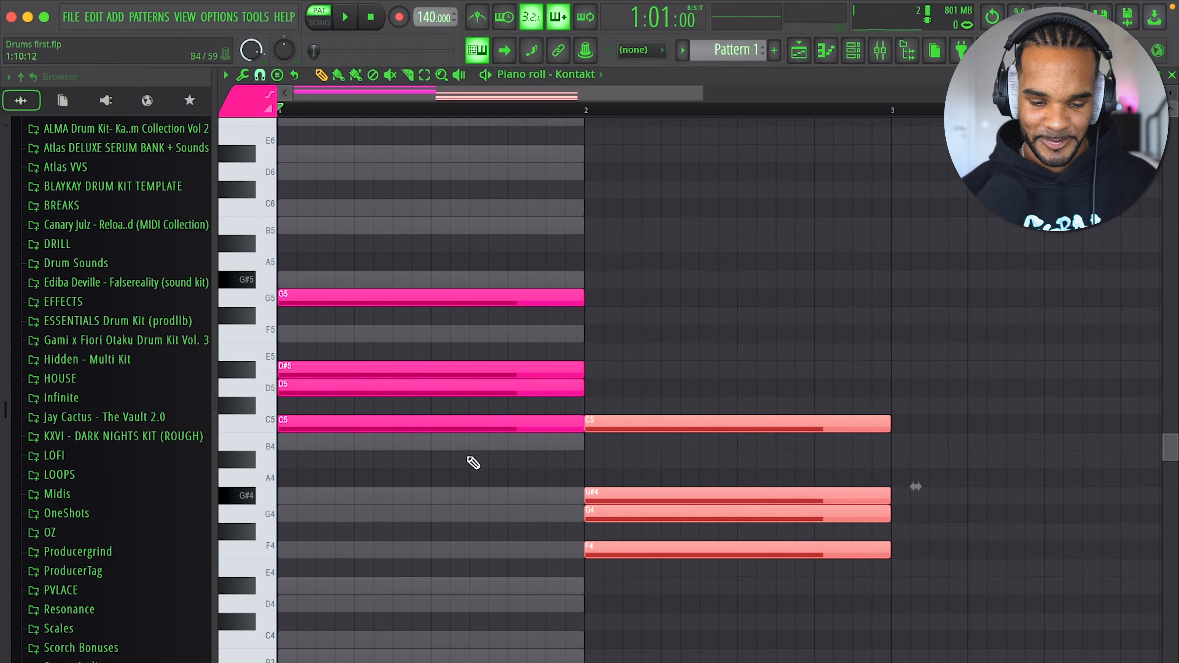
- Play back the two chords and add D#5 on top of the bar 2 chord
{"action": "key", "text": "space"}
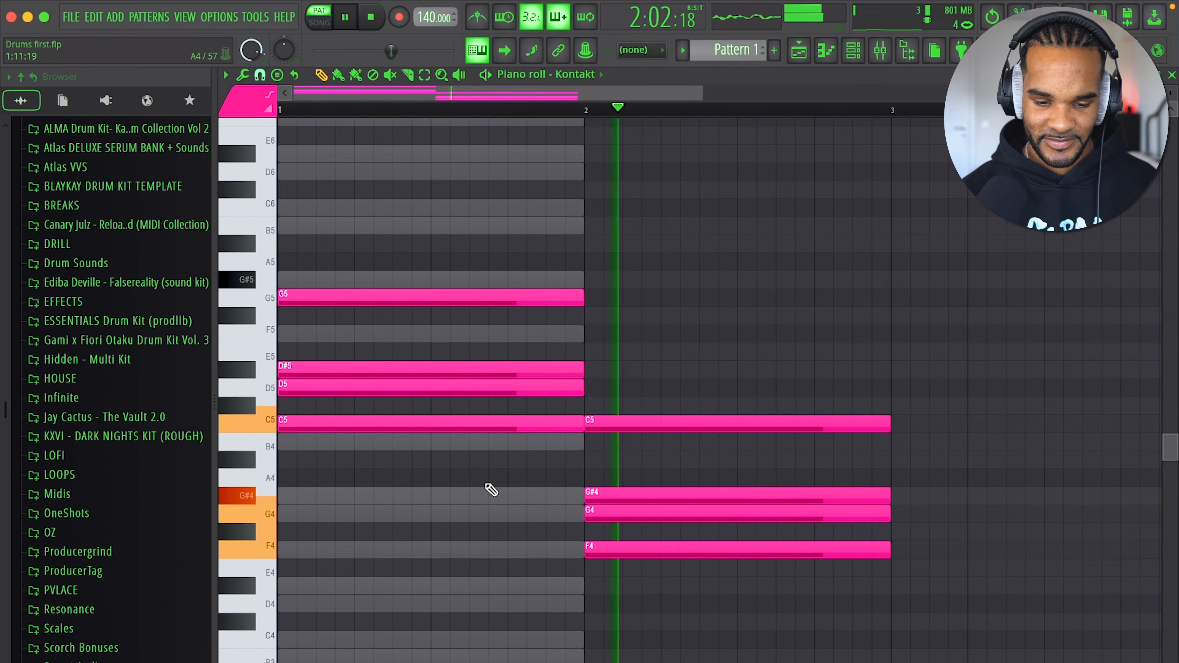
{"action": "key", "text": "space"}
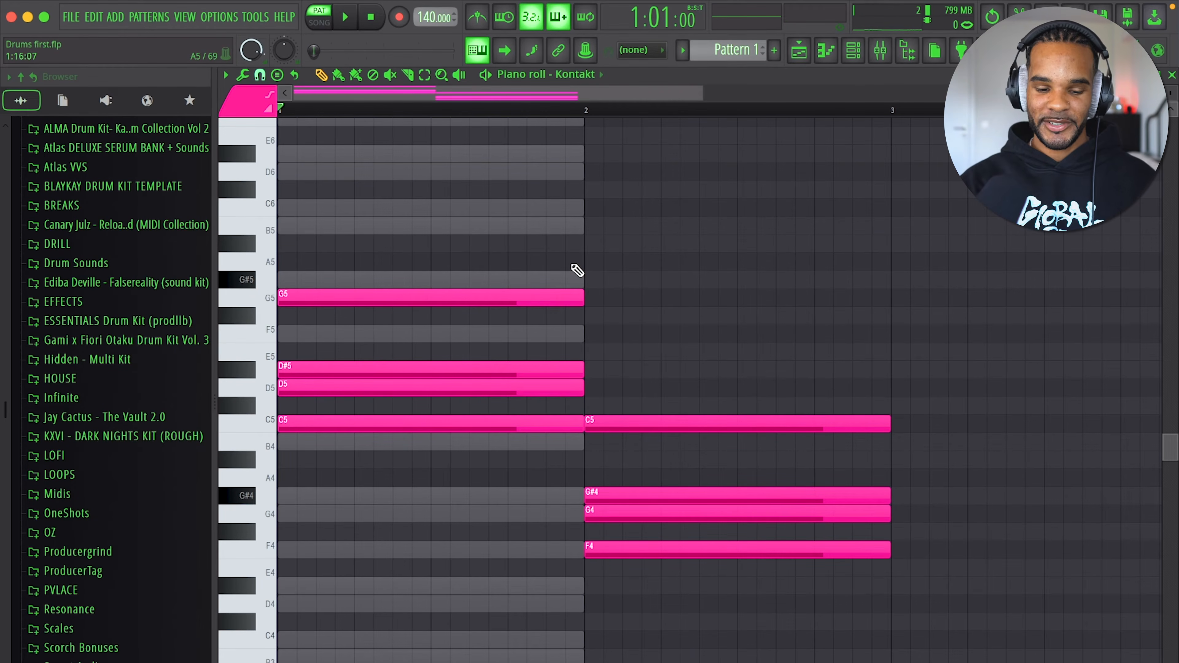
{"action": "scroll", "coordinate": [579, 466], "scroll_direction": "up", "scroll_amount": 4}
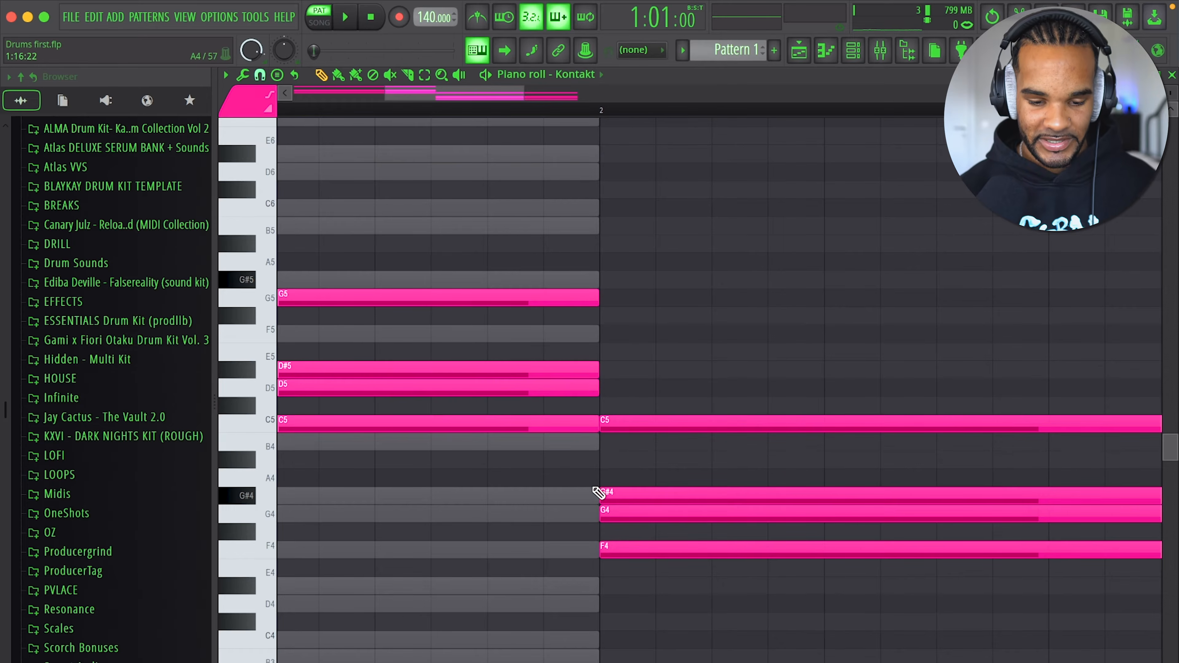
{"action": "key", "text": "ctrl+z"}
{"action": "left_click", "coordinate": [635, 370]}
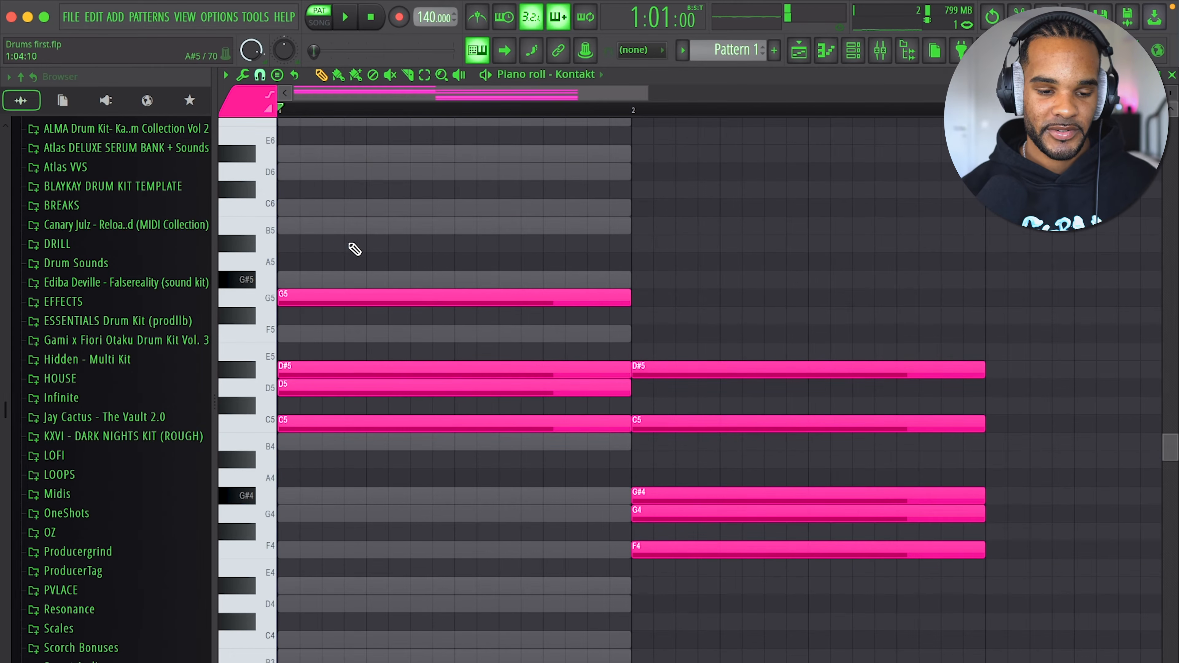
- Add a top note to the bar 1 chord, trying B5 before moving it to C6, and listen to the result
{"action": "left_click", "coordinate": [316, 225]}
{"action": "key", "text": "space"}
{"action": "key", "text": "space"}
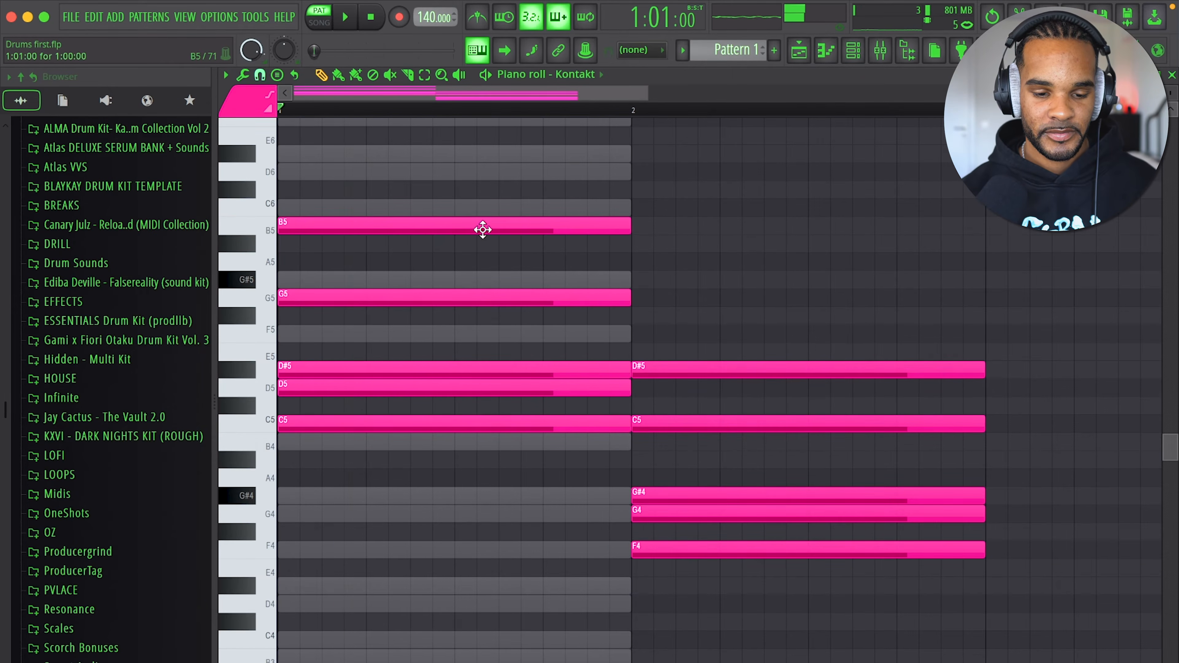
{"action": "left_click_drag", "start_coordinate": [483, 230], "coordinate": [477, 189]}
{"action": "key", "text": "space"}
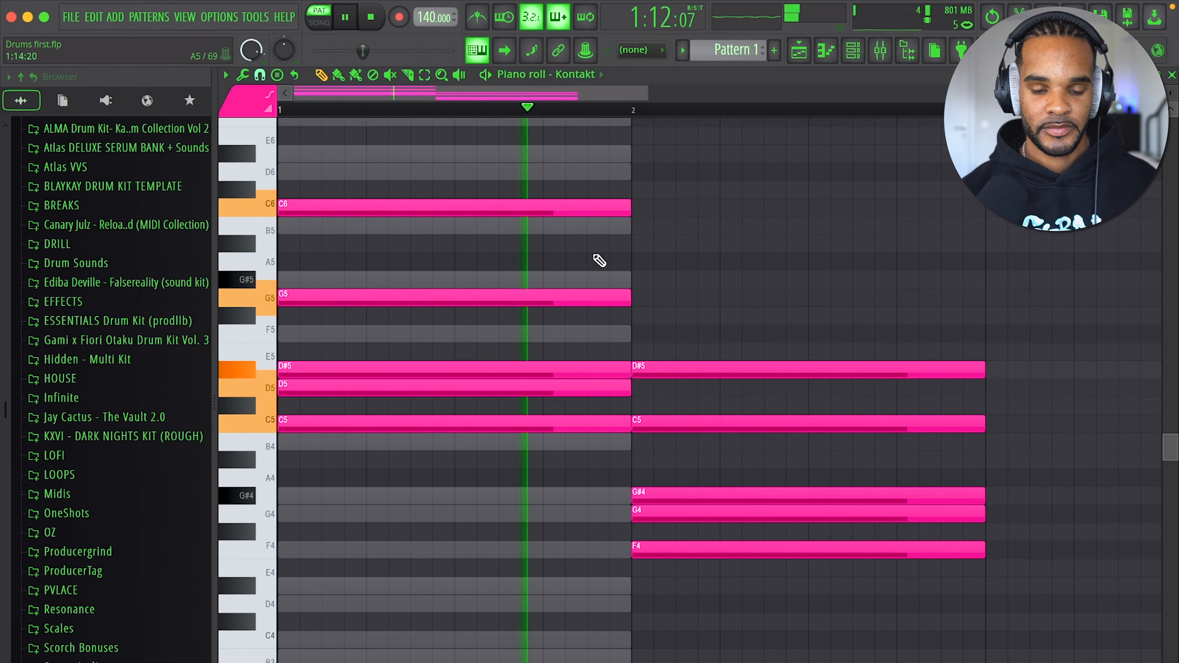
{"action": "key", "text": "space"}
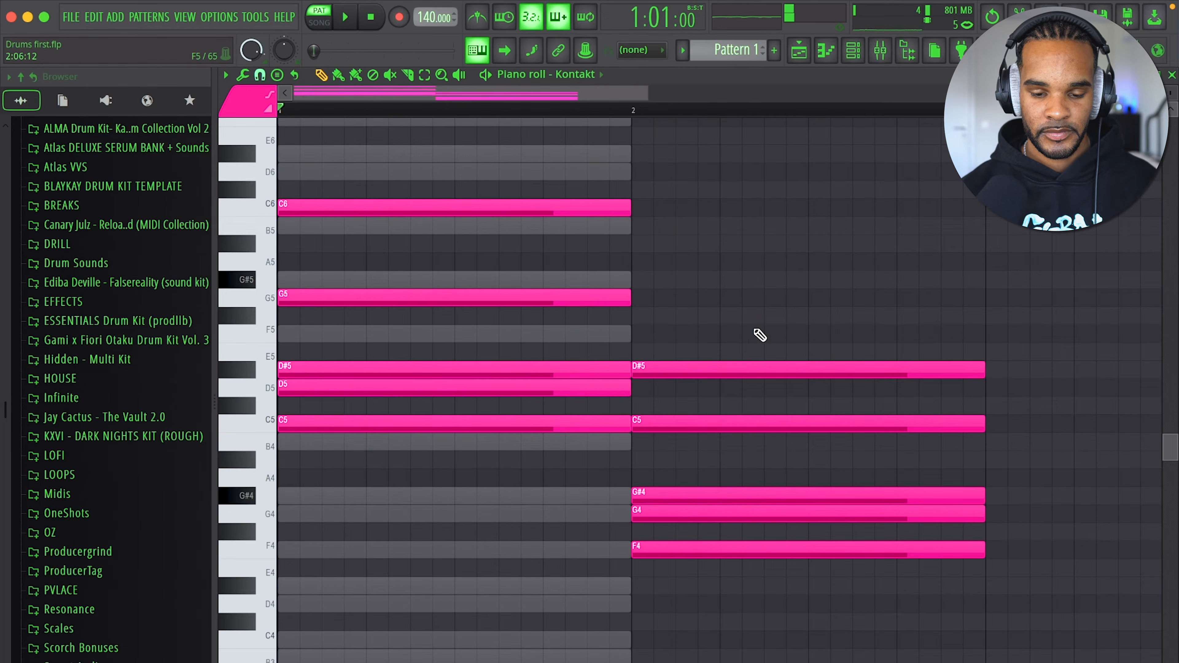
- Duplicate the bar 2 chord into bars 3 and 4 and transpose the bar 4 copy up two semitones
{"action": "scroll", "coordinate": [760, 336], "scroll_direction": "down", "scroll_amount": 3}
{"action": "left_click_drag", "start_coordinate": [743, 324], "coordinate": [574, 566]}
{"action": "key", "text": "ctrl+b"}
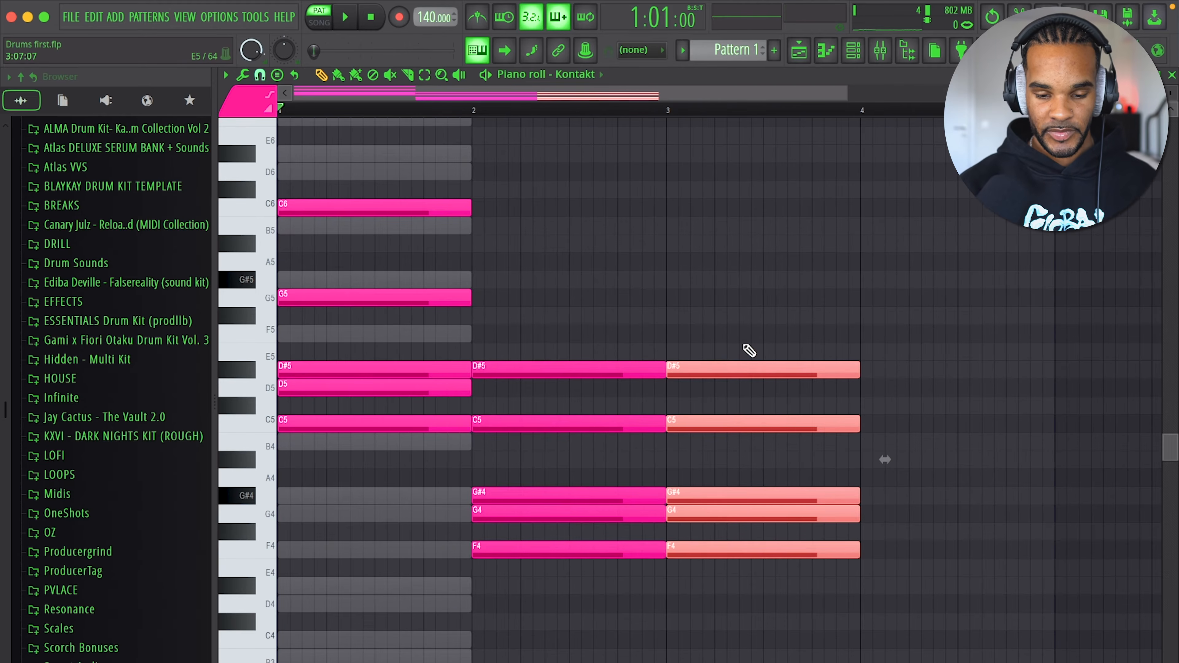
{"action": "key", "text": "ctrl+b"}
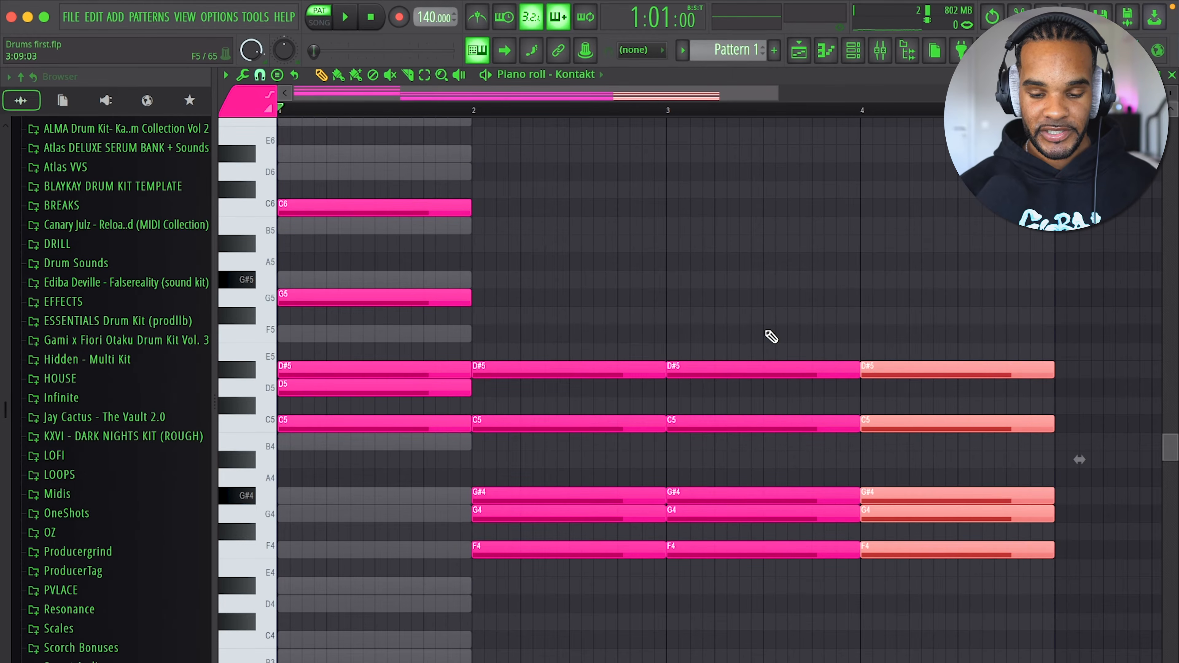
{"action": "key", "text": "Up"}
{"action": "key", "text": "Up"}
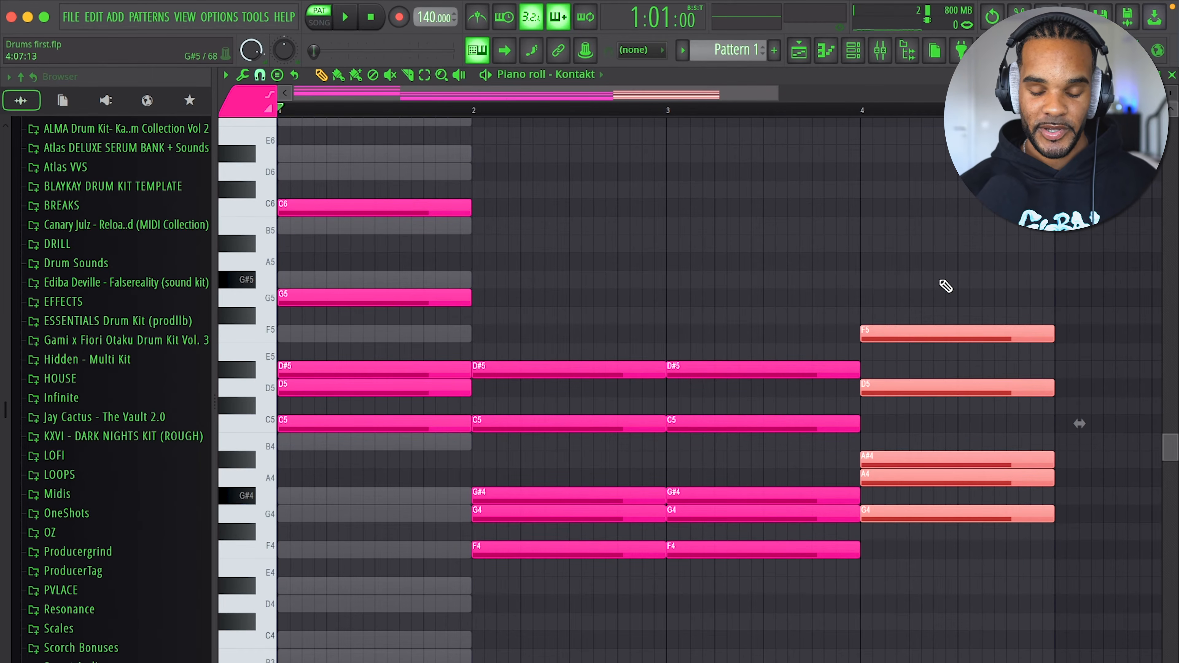
{"action": "key", "text": "ctrl+d"}
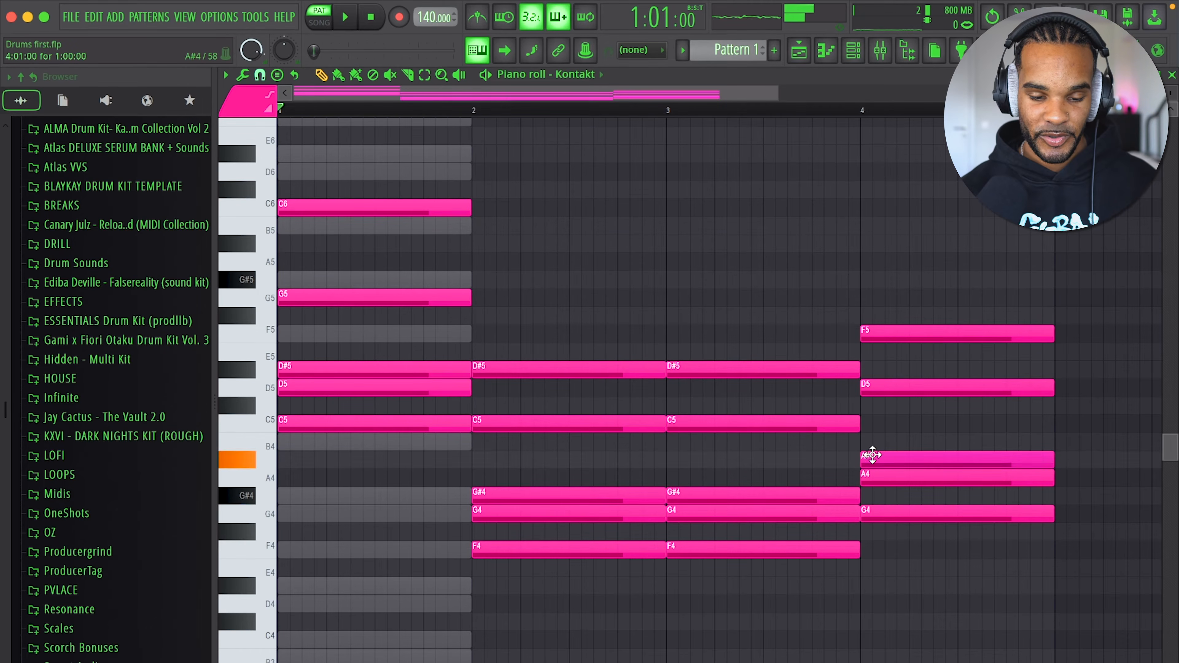
- Move the bar 4 chord notes above G4 to B4, C5, D#5 and G5, and play the progression from bar 3
{"action": "left_click_drag", "start_coordinate": [872, 455], "coordinate": [873, 413]}
{"action": "left_click_drag", "start_coordinate": [875, 477], "coordinate": [875, 436]}
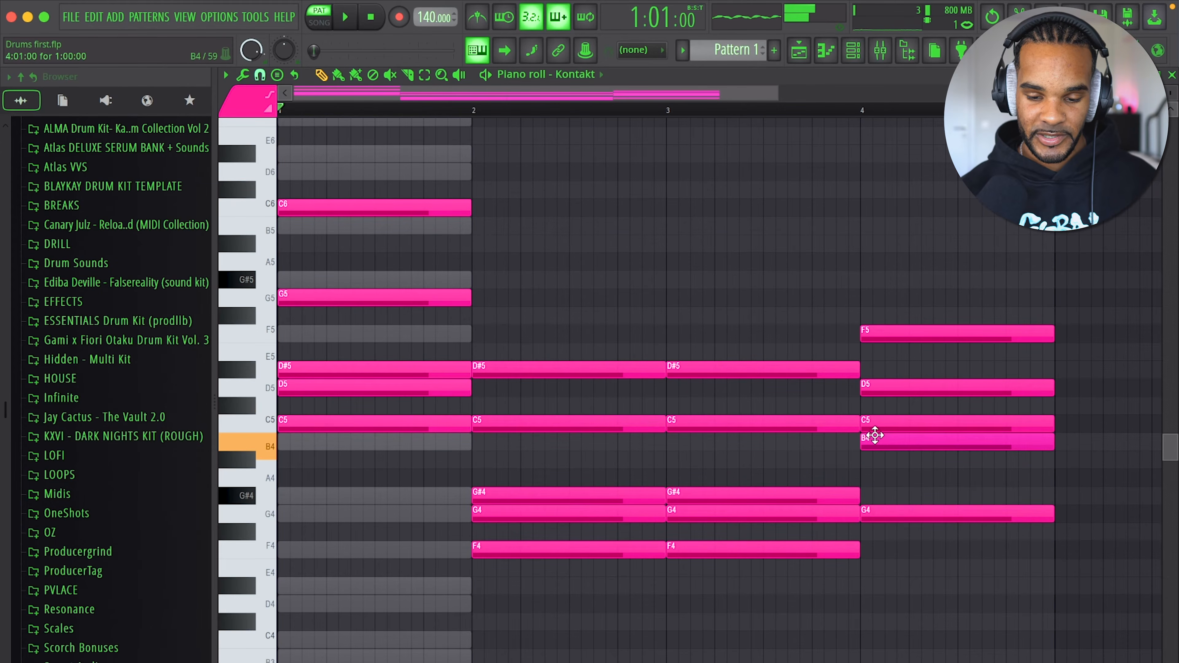
{"action": "left_click_drag", "start_coordinate": [884, 384], "coordinate": [885, 294]}
{"action": "key", "text": "space"}
{"action": "key", "text": "space"}
{"action": "left_click", "coordinate": [679, 110]}
{"action": "key", "text": "space"}
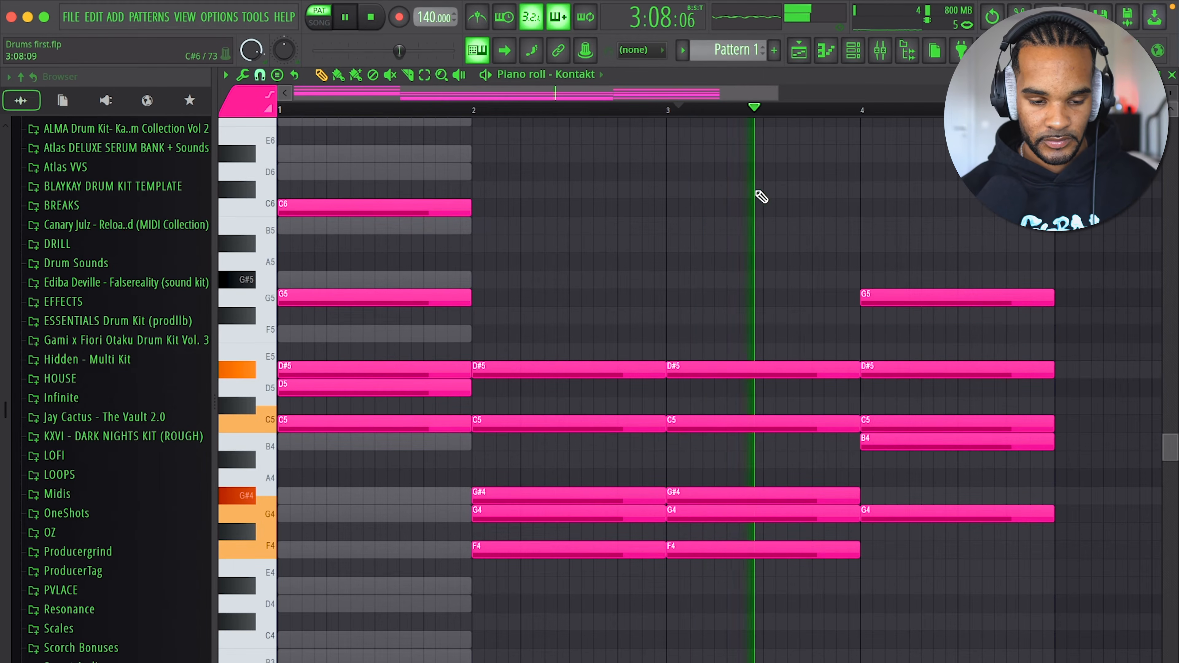
{"action": "key", "text": "space"}
- Lower the top note of the bar 4 chord to F5 and delete its C5, saving the project
{"action": "left_click_drag", "start_coordinate": [912, 291], "coordinate": [909, 333]}
{"action": "key", "text": "space"}
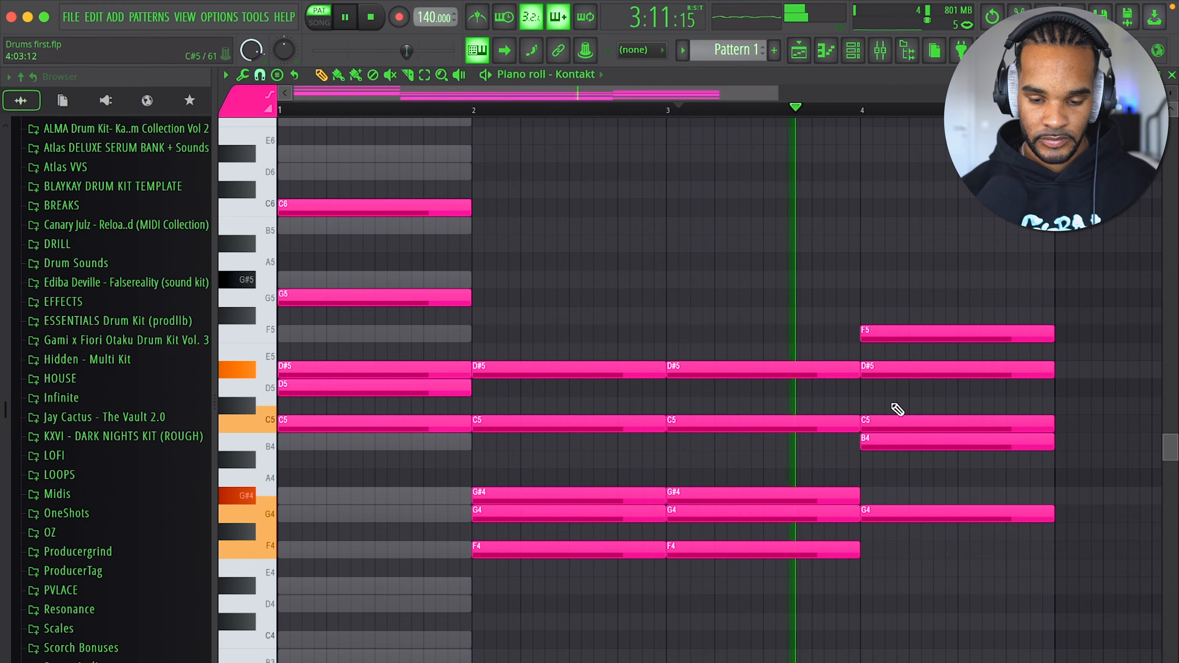
{"action": "right_click", "coordinate": [896, 423]}
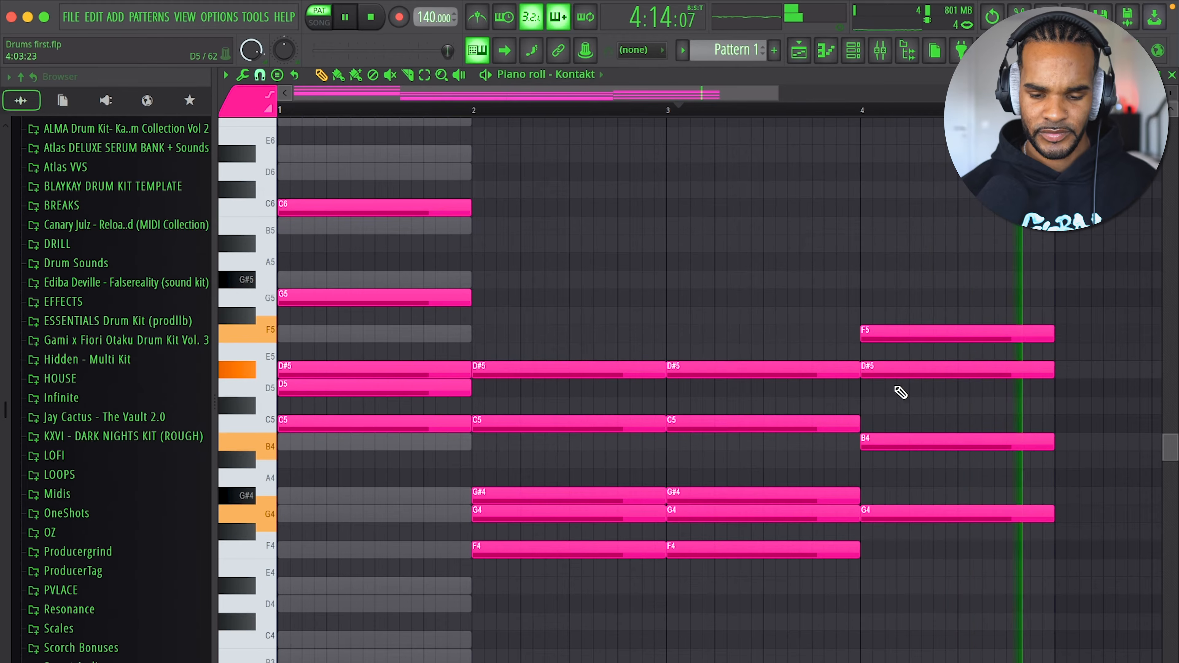
{"action": "key", "text": "ctrl+s"}
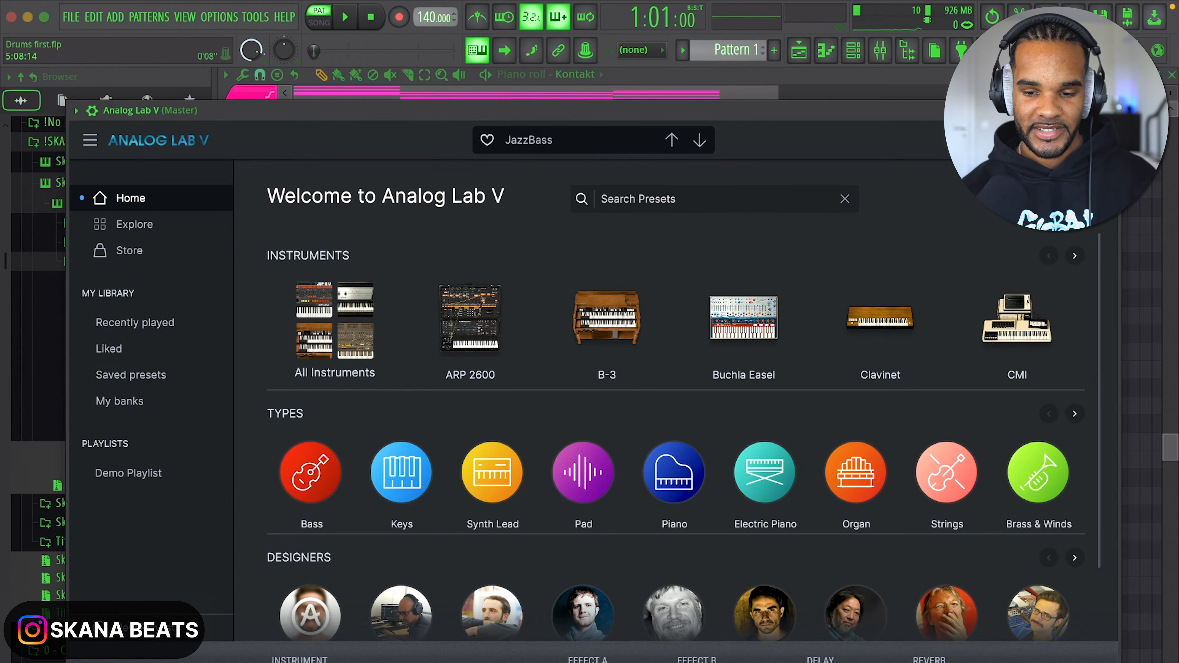
- Copy the lowest chord notes C5, F4, F4 and G4 from Kontakt into the Analog Lab V piano roll and play them
{"action": "key", "text": "Escape"}
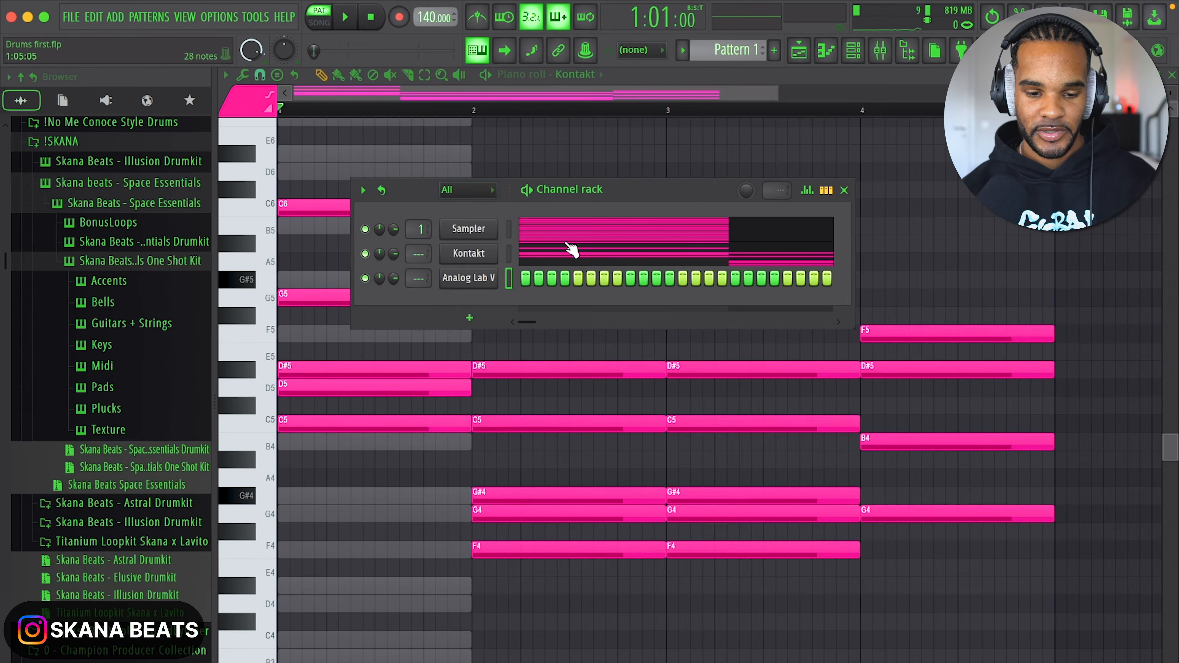
{"action": "left_click", "coordinate": [592, 242]}
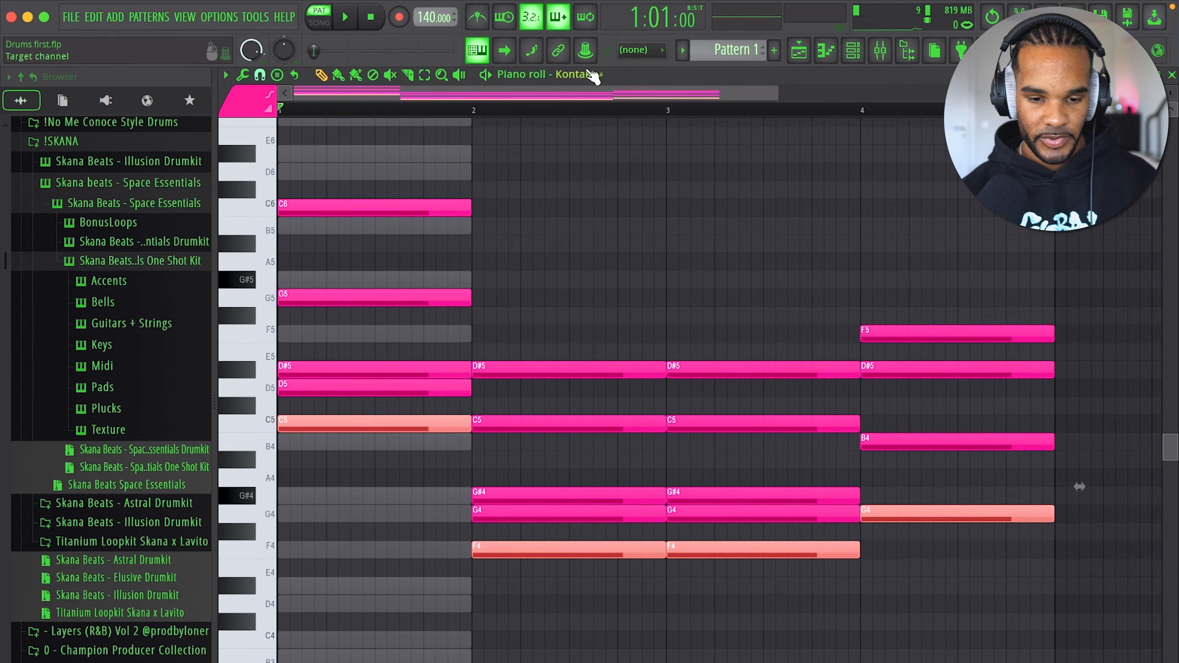
{"action": "left_click", "coordinate": [586, 136]}
{"action": "key", "text": "ctrl+v"}
{"action": "left_click_drag", "start_coordinate": [798, 420], "coordinate": [353, 420]}
{"action": "key", "text": "space"}
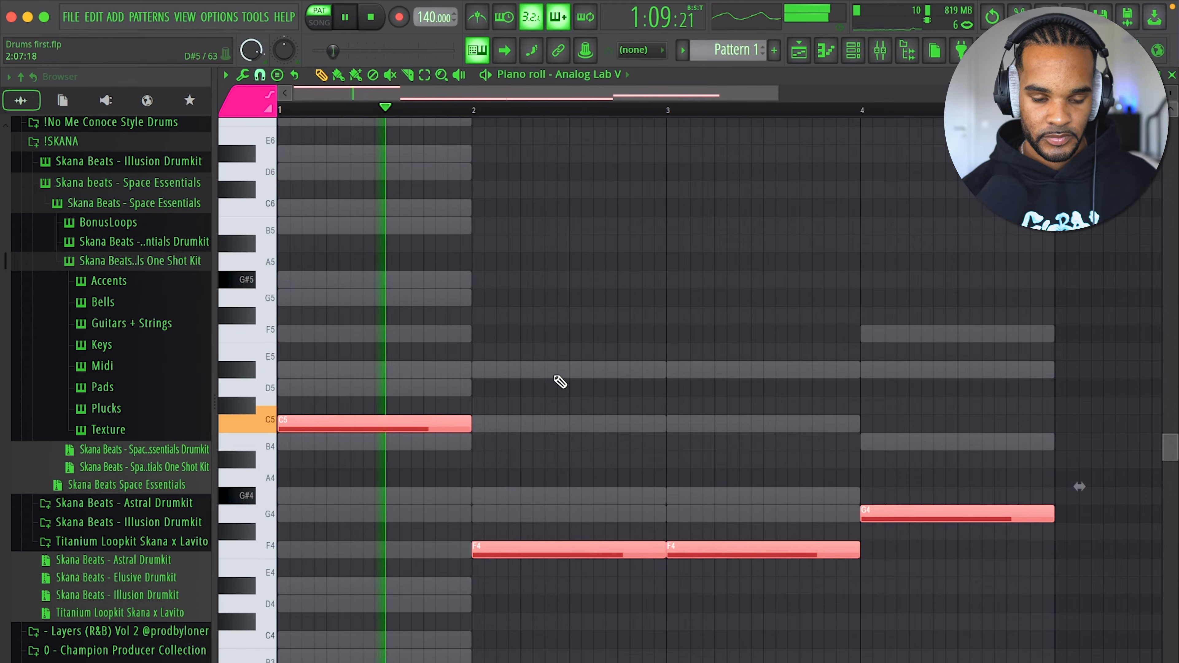
- Transpose the pasted Analog Lab V root notes down one octave
{"action": "right_click", "coordinate": [559, 380], "text": "ctrl"}
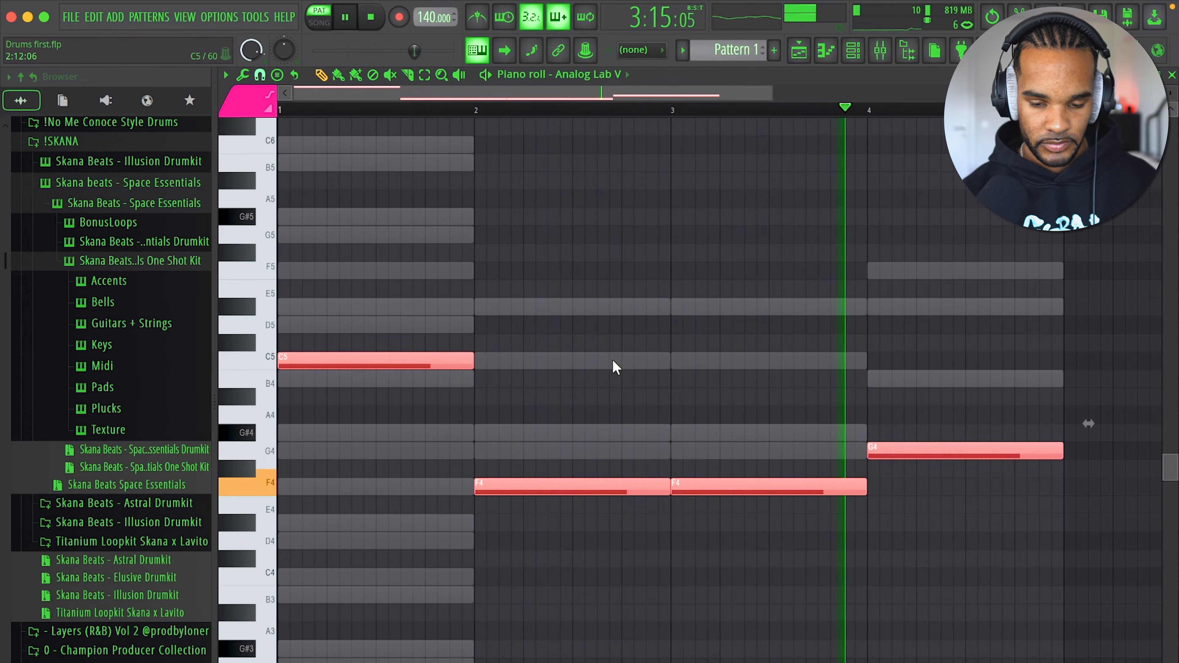
{"action": "key", "text": "ctrl+Down"}
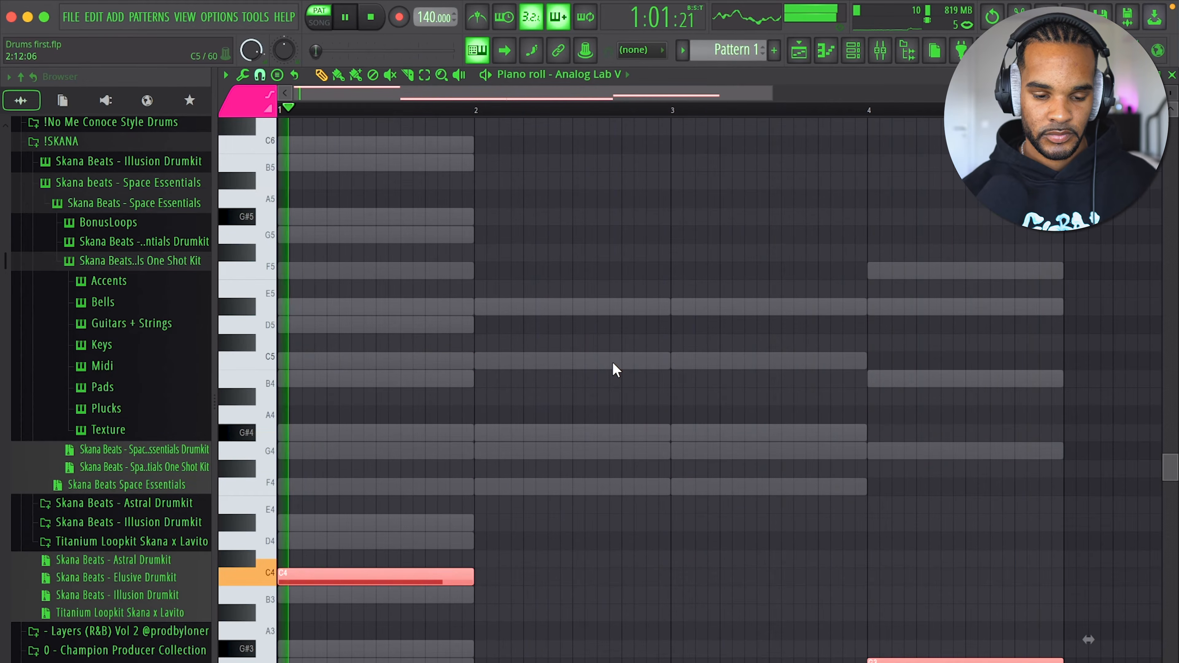
{"action": "scroll", "coordinate": [613, 370], "scroll_direction": "down", "scroll_amount": 4}
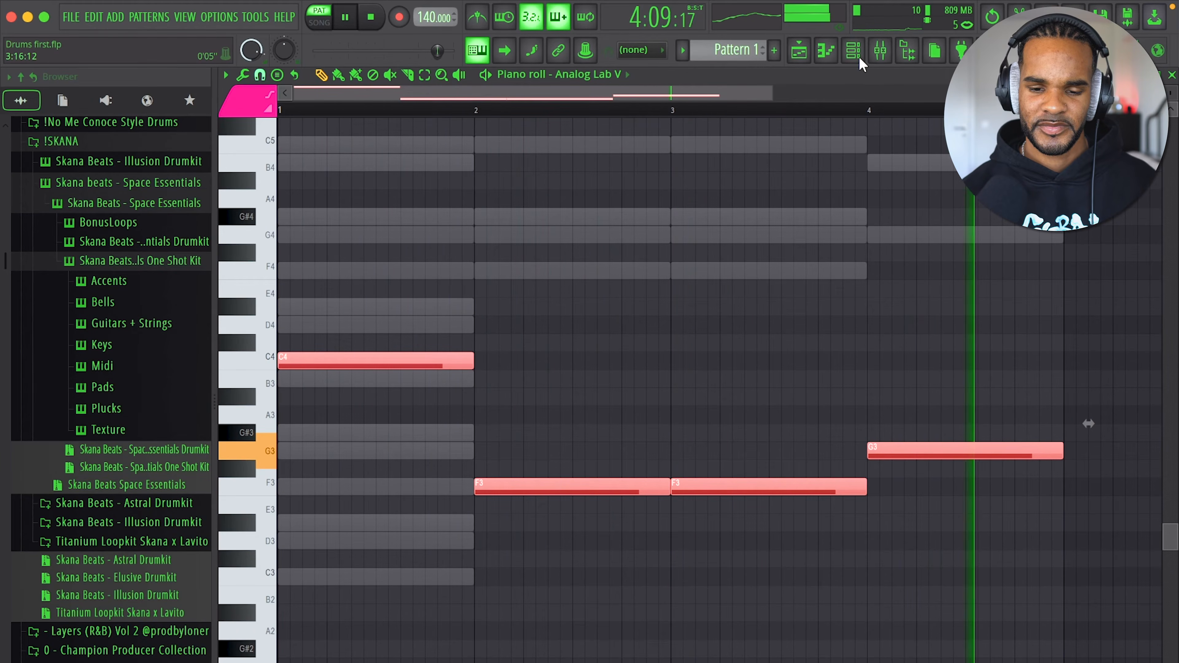
{"action": "left_click", "coordinate": [853, 51]}
{"action": "left_click_drag", "start_coordinate": [157, 378], "coordinate": [468, 313]}
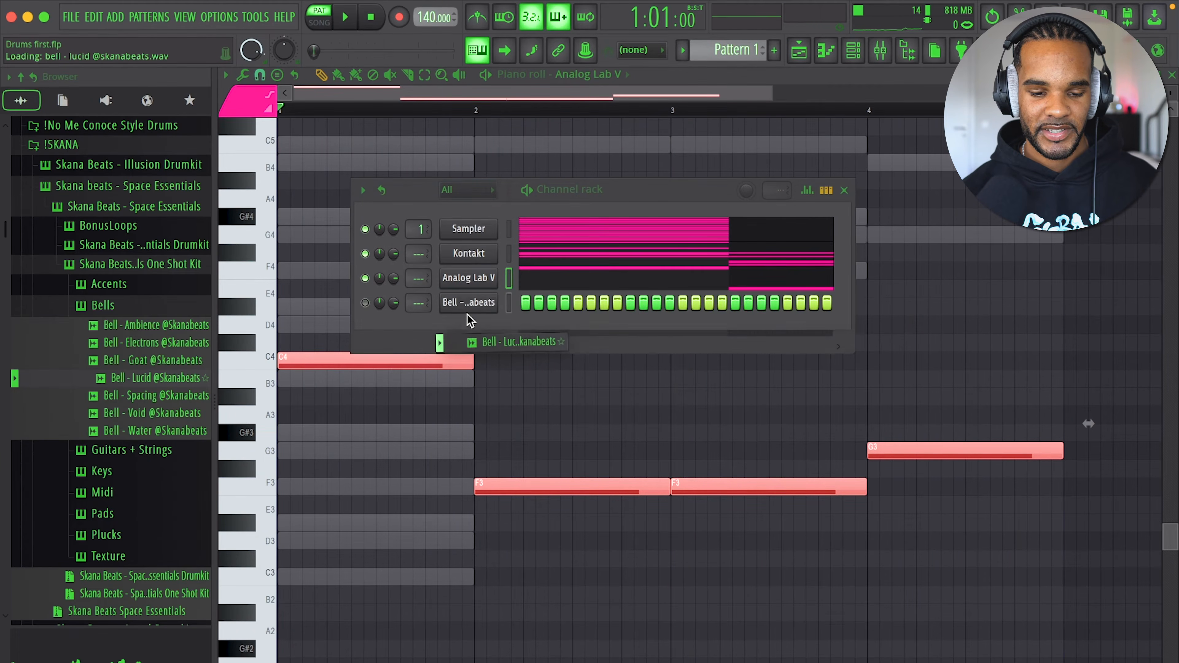
{"action": "left_click", "coordinate": [467, 312]}
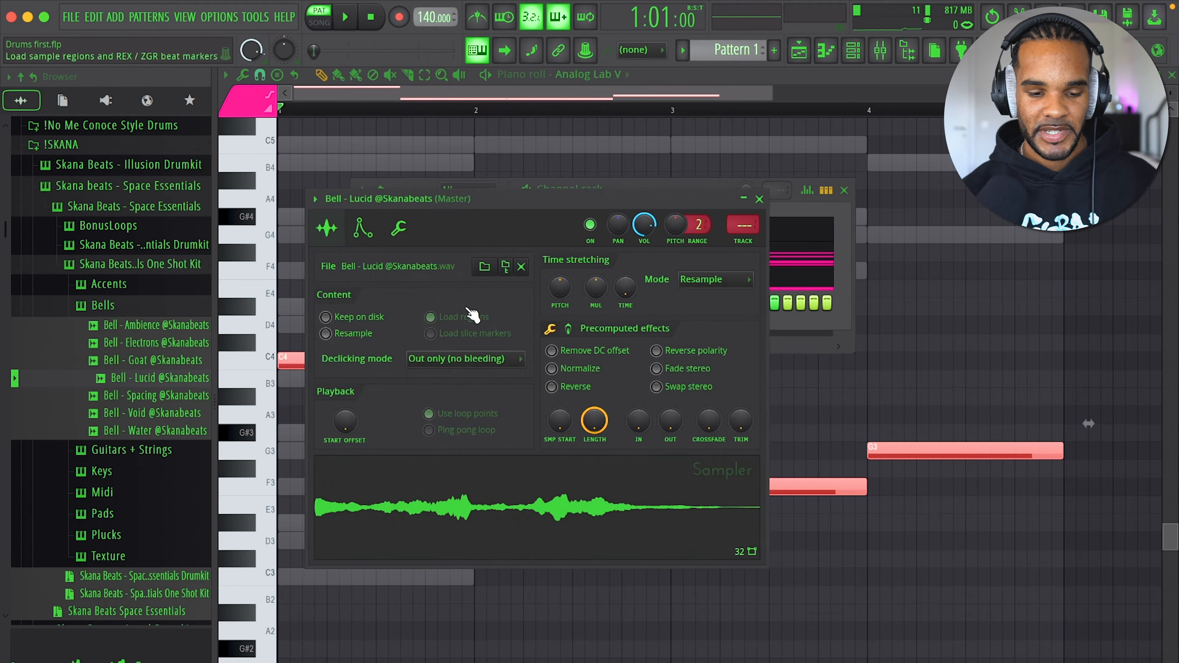
{"action": "left_click", "coordinate": [360, 230]}
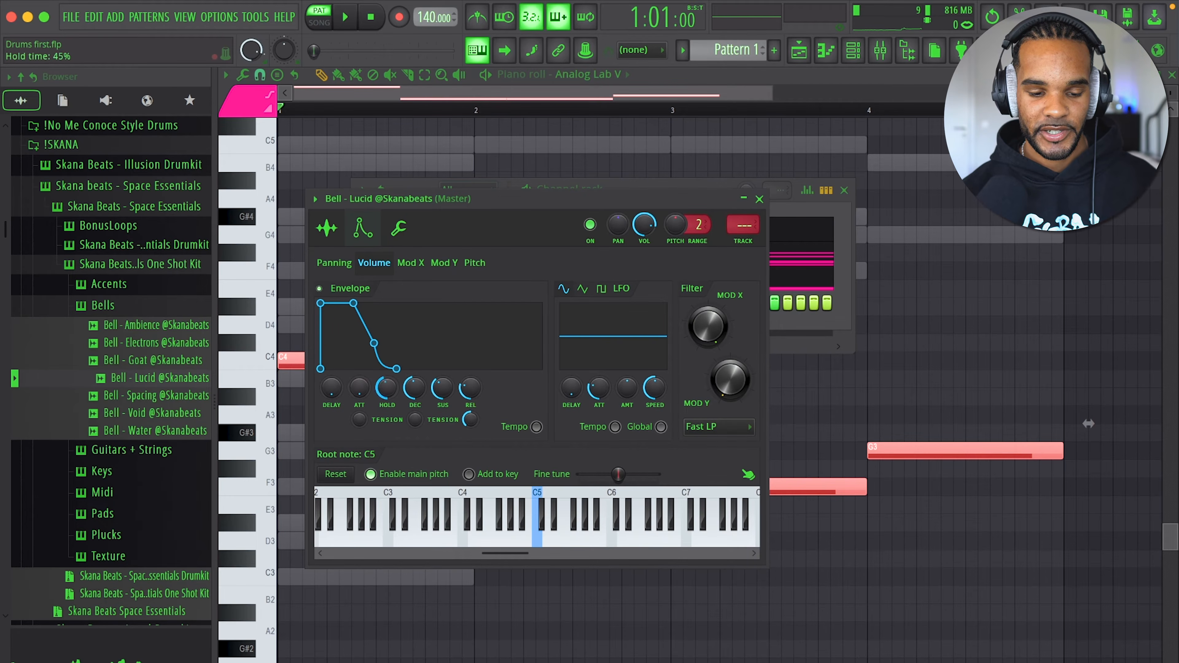
{"action": "left_click", "coordinate": [760, 200]}
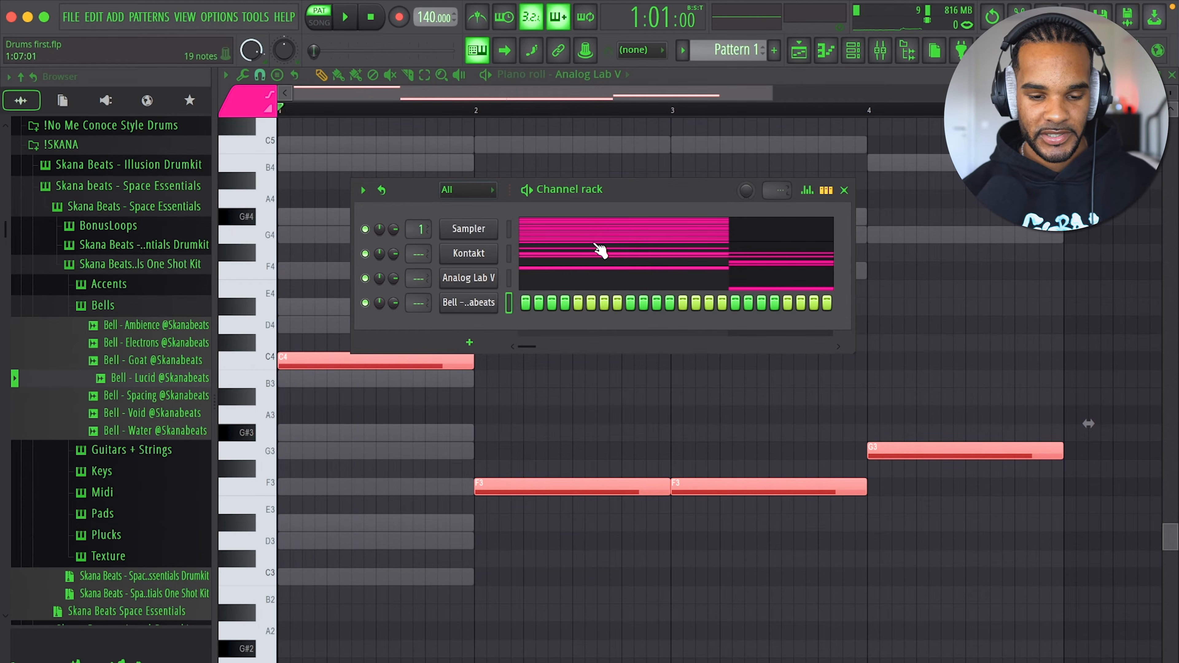
- Copy the Kontakt chord notes into the Bell - Lucid channel
{"action": "left_click", "coordinate": [507, 253]}
{"action": "key", "text": "super+c"}
{"action": "left_click", "coordinate": [509, 311]}
{"action": "key", "text": "super+v"}
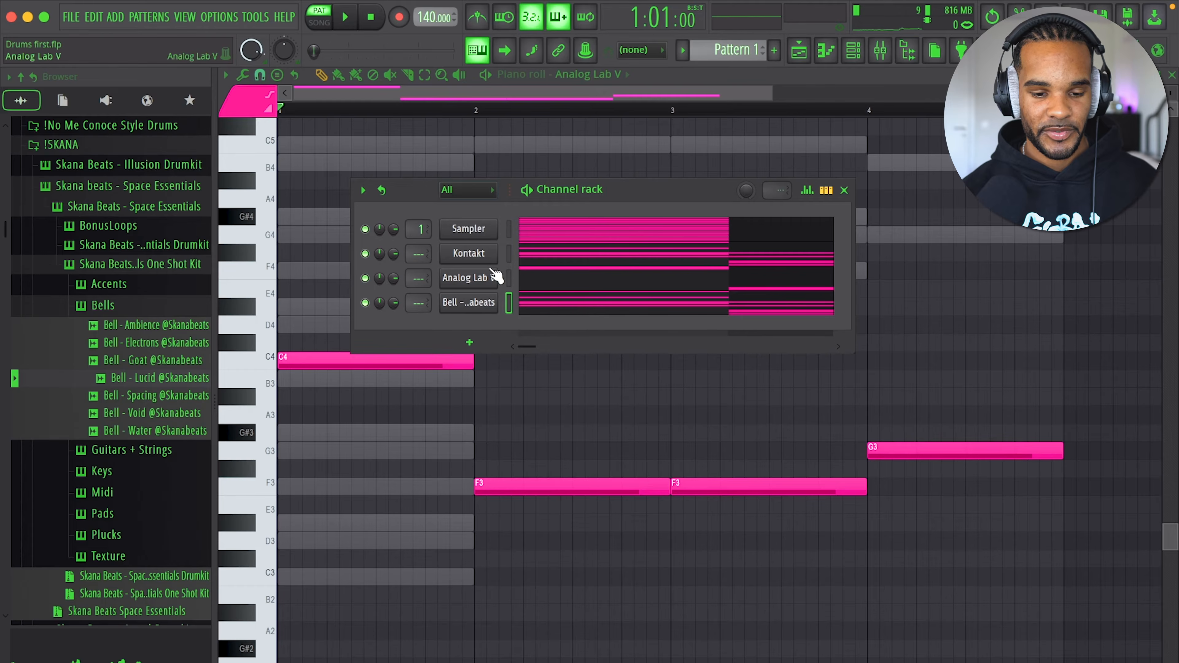
- Arpeggiate the Bell - Lucid notes with a Normal pattern and a range of 3 in Normal mode
{"action": "left_click", "coordinate": [549, 306]}
{"action": "scroll", "coordinate": [566, 362], "scroll_direction": "up", "scroll_amount": 5}
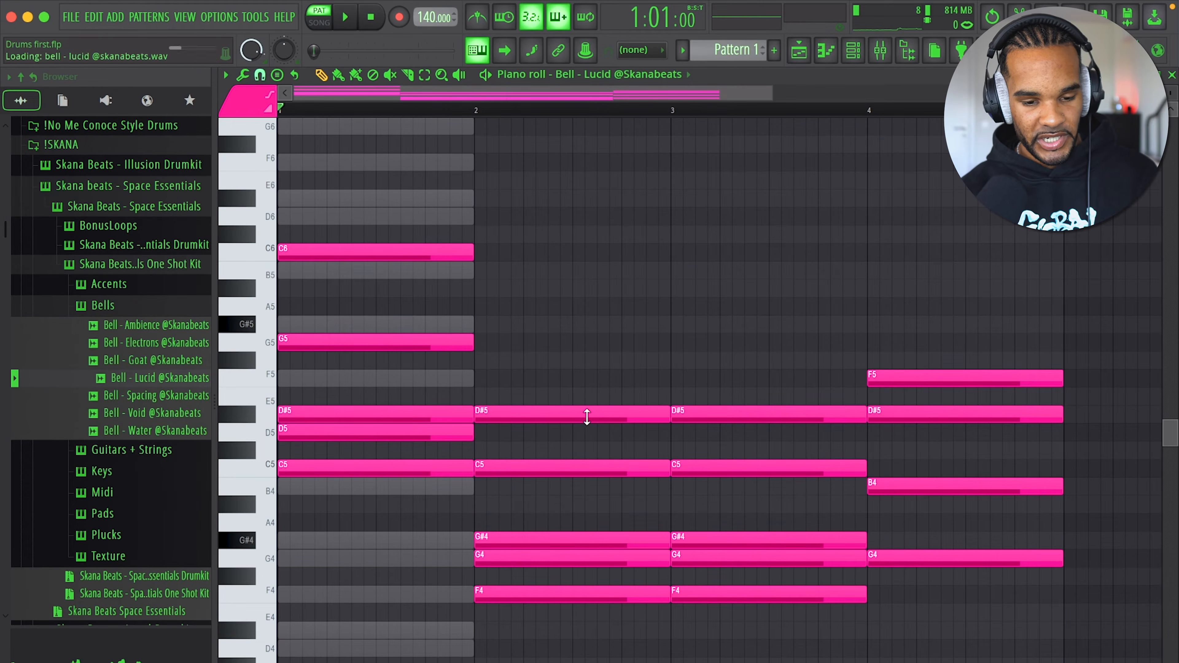
{"action": "key", "text": "alt+a"}
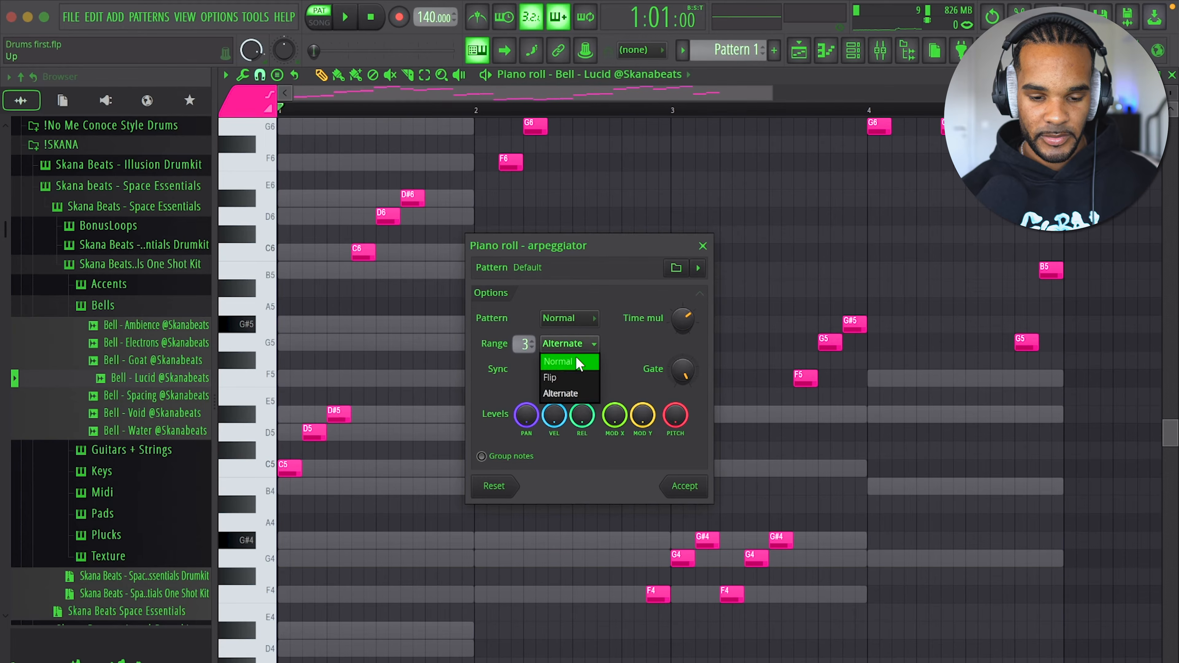
{"action": "left_click", "coordinate": [582, 363]}
{"action": "key", "text": "space"}
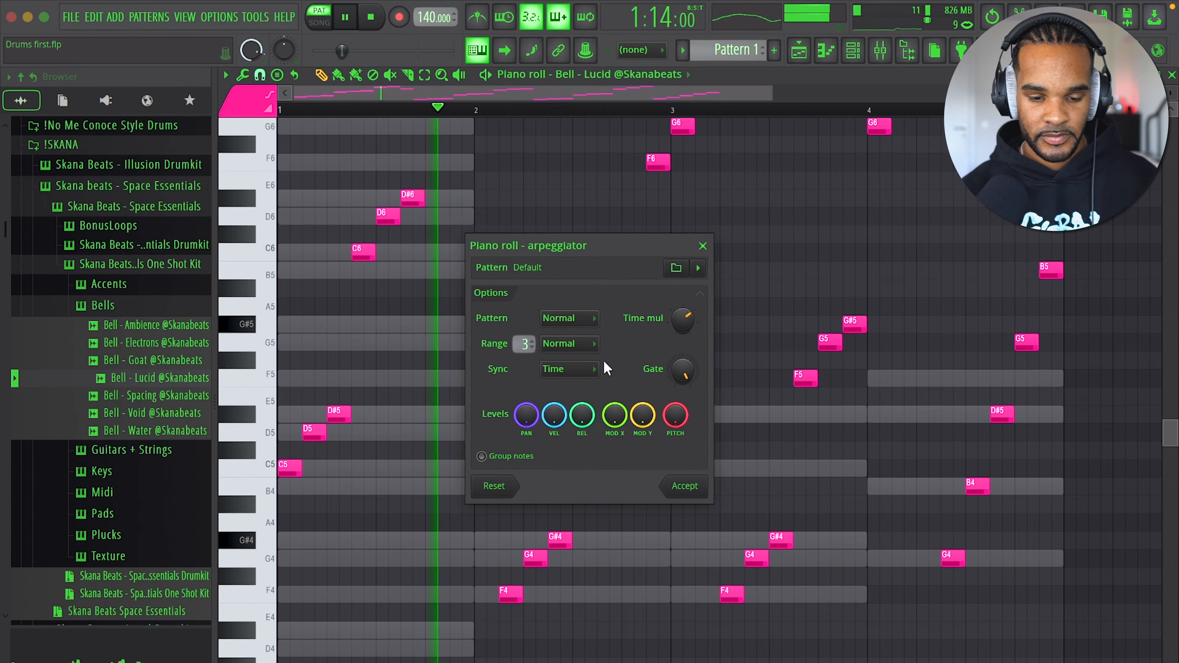
{"action": "left_click", "coordinate": [685, 486]}
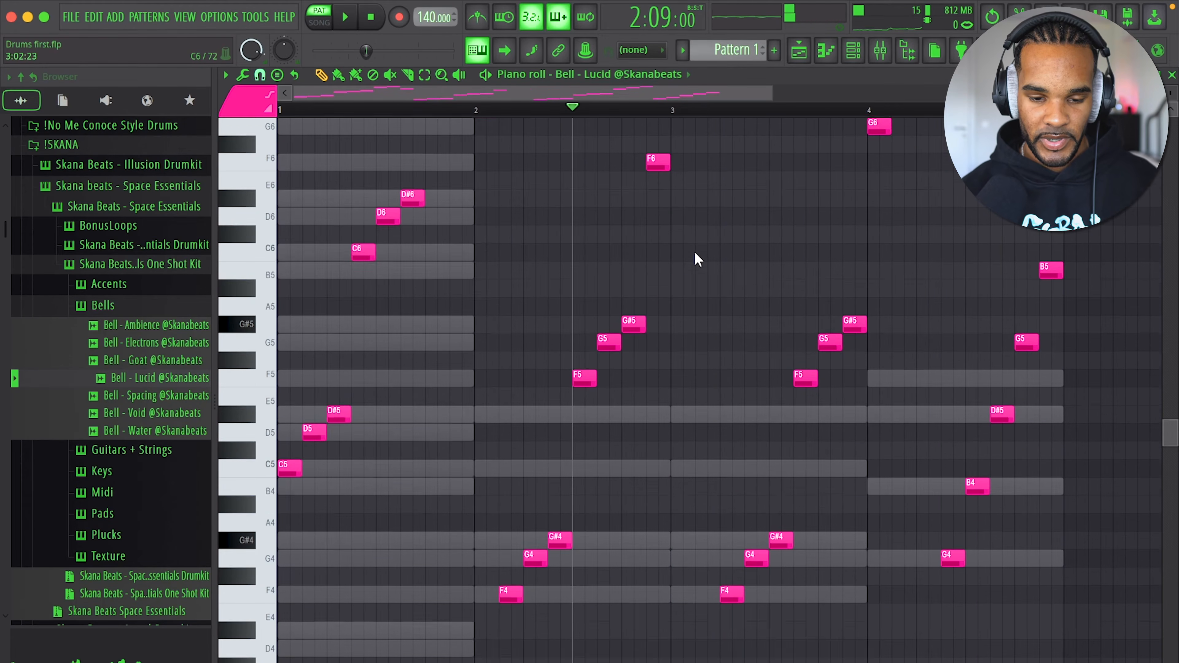
- Rework the bell arpeggio so bar 3 opens with D#6 and D6 and bar 4 with B5, C6 and D#6, and play it
{"action": "scroll", "coordinate": [695, 252], "scroll_direction": "up", "scroll_amount": 3}
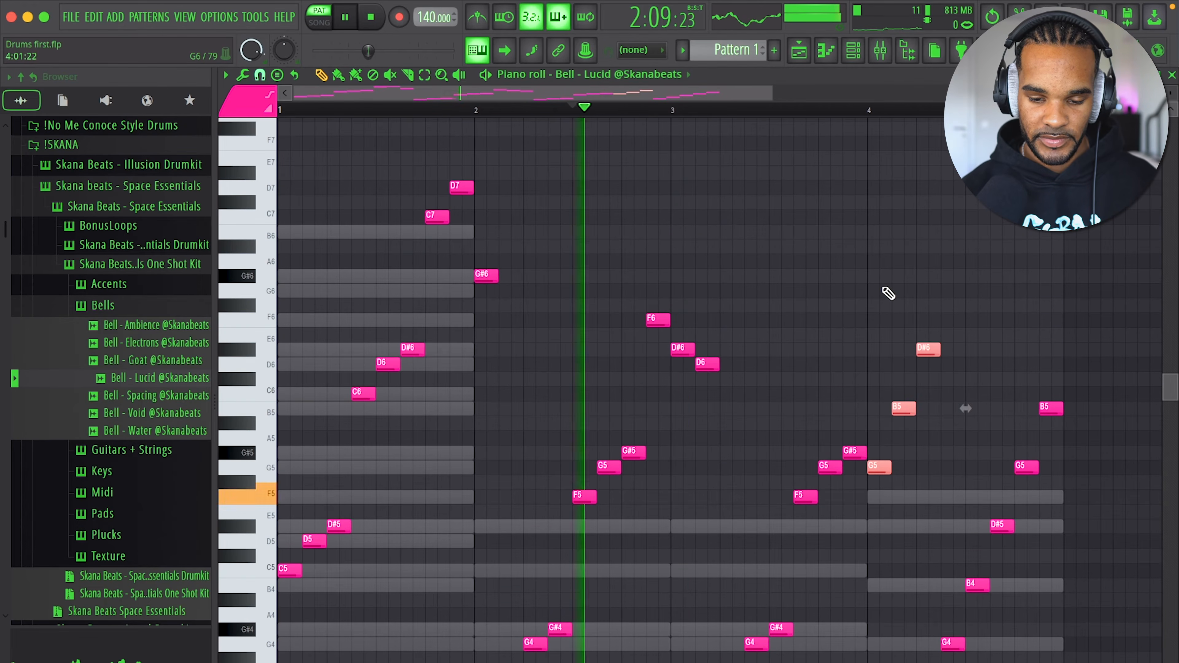
{"action": "key", "text": "space"}
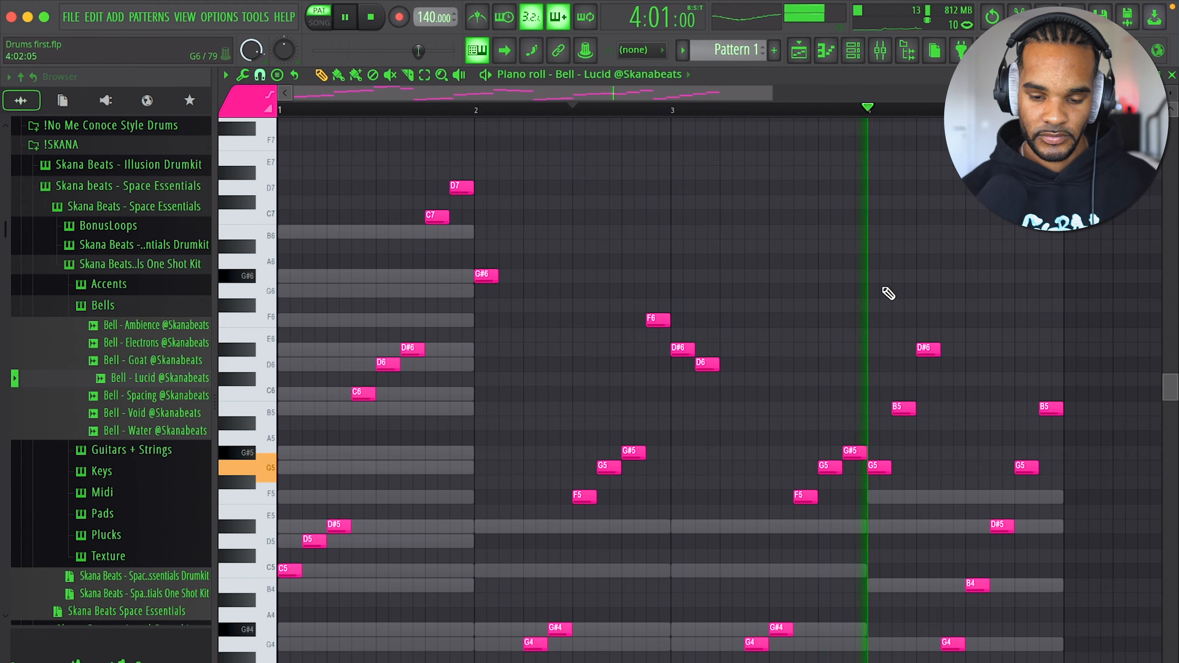
{"action": "key", "text": "space"}
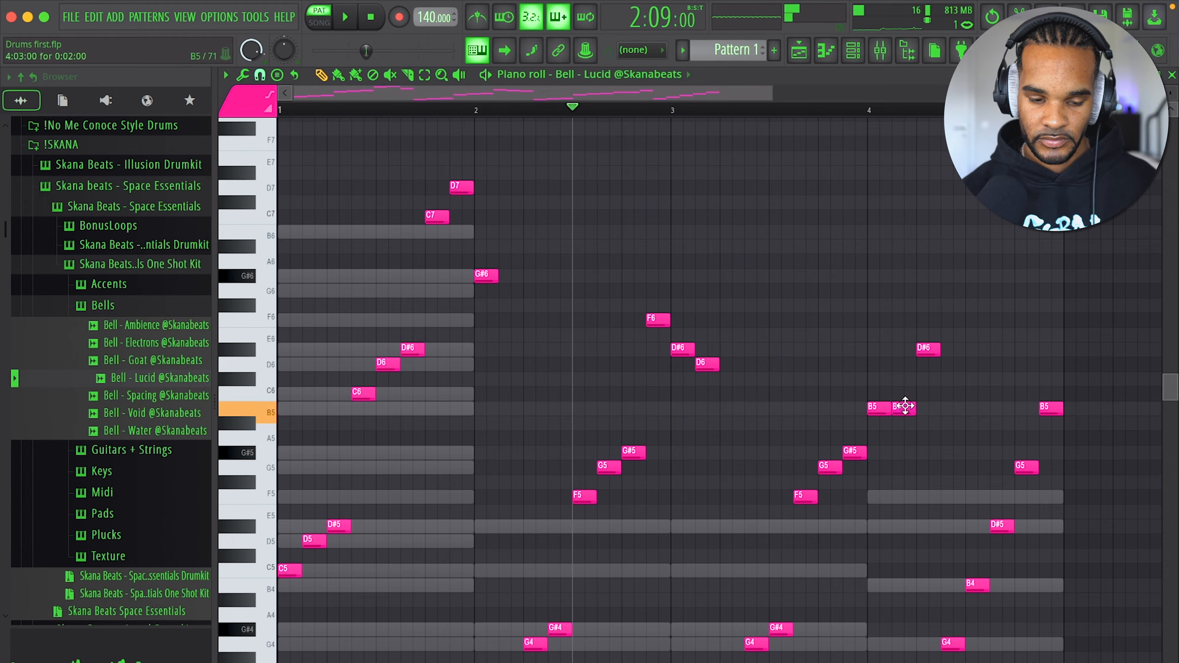
{"action": "key", "text": "space"}
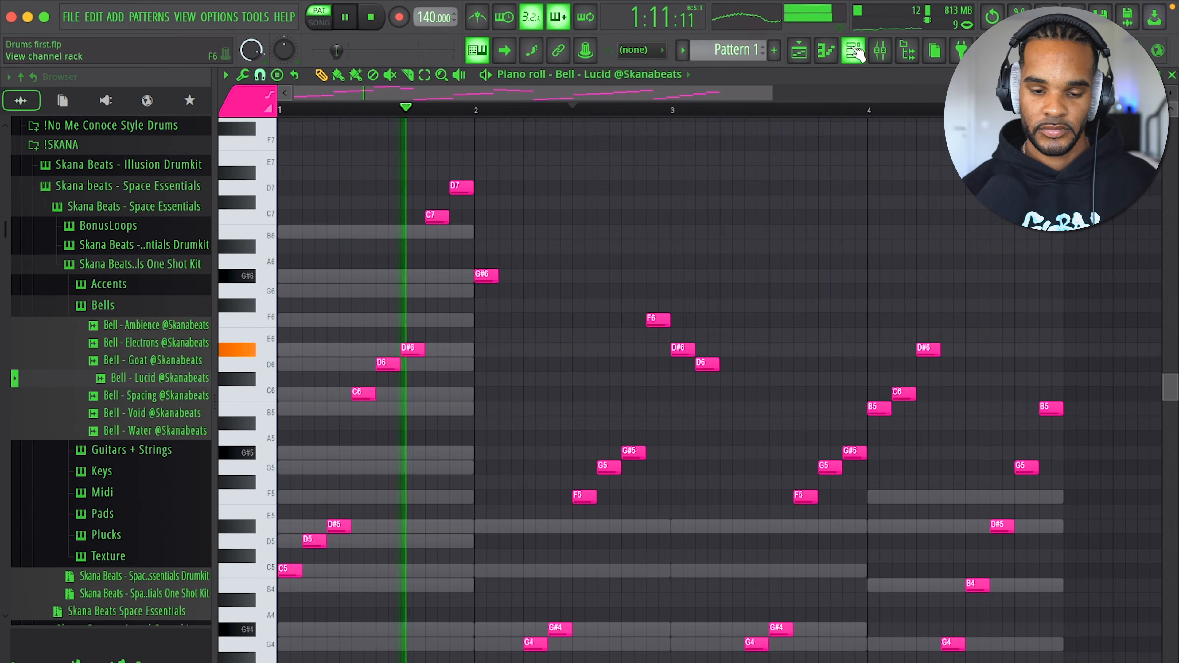
- Route the Bell - Lucid channel to mixer insert 2 and load ValhallaVintageVerb in its slot 6
{"action": "key", "text": "F6"}
{"action": "key", "text": "ctrl+l"}
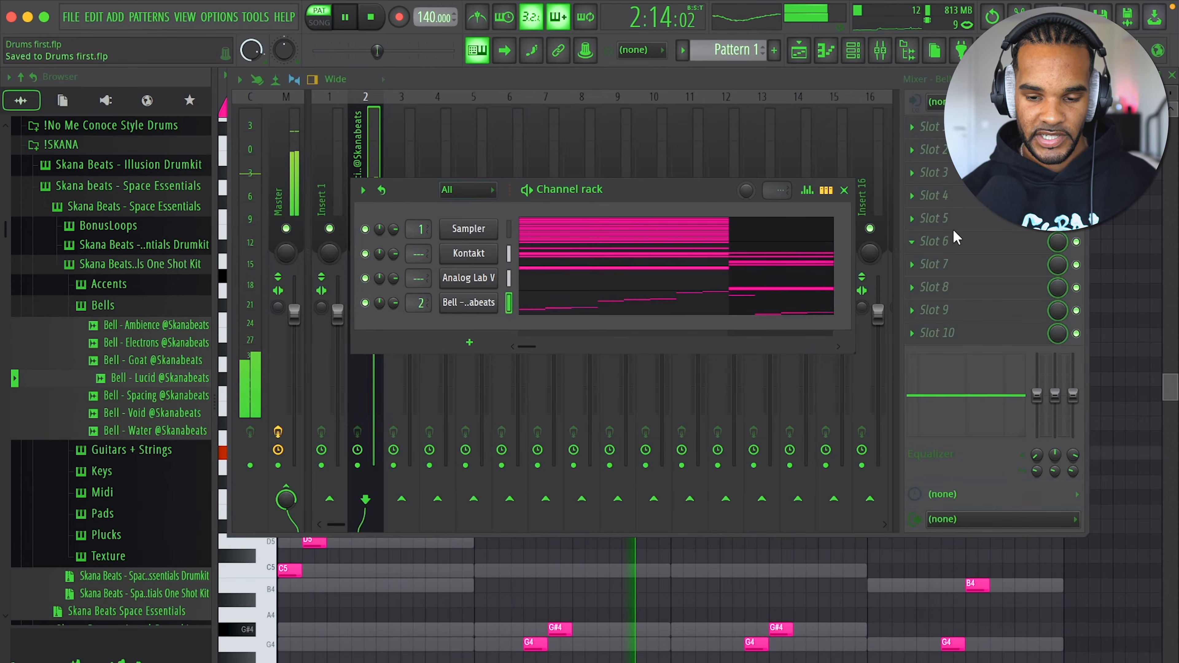
{"action": "left_click", "coordinate": [957, 238]}
{"action": "left_click", "coordinate": [732, 535]}
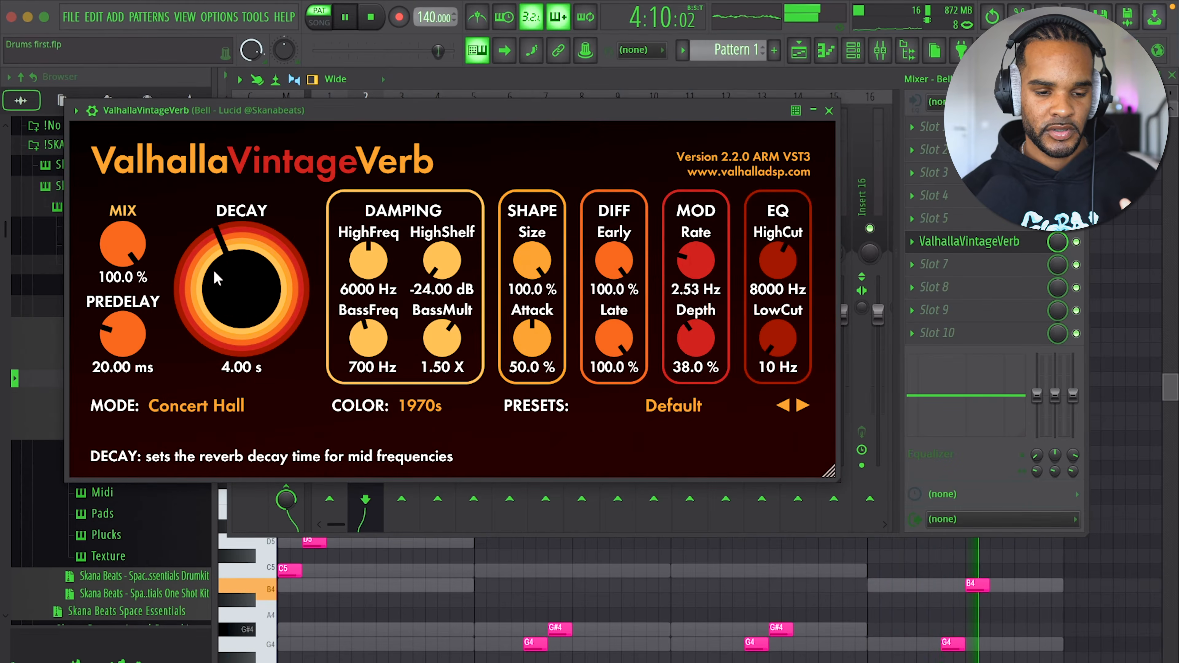
- Set the bell reverb to 68% mix, 3.05 s decay and a 430 Hz low cut
{"action": "left_click_drag", "start_coordinate": [135, 256], "coordinate": [141, 286]}
{"action": "left_click_drag", "start_coordinate": [141, 343], "coordinate": [237, 302]}
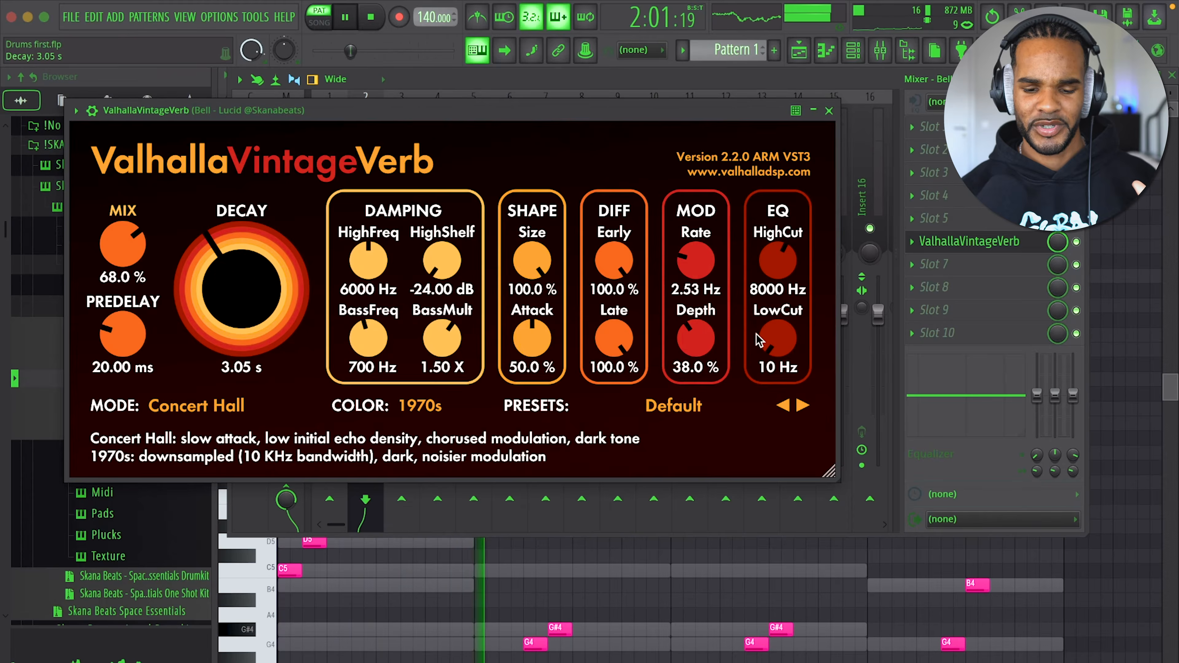
{"action": "left_click_drag", "start_coordinate": [778, 340], "coordinate": [771, 278]}
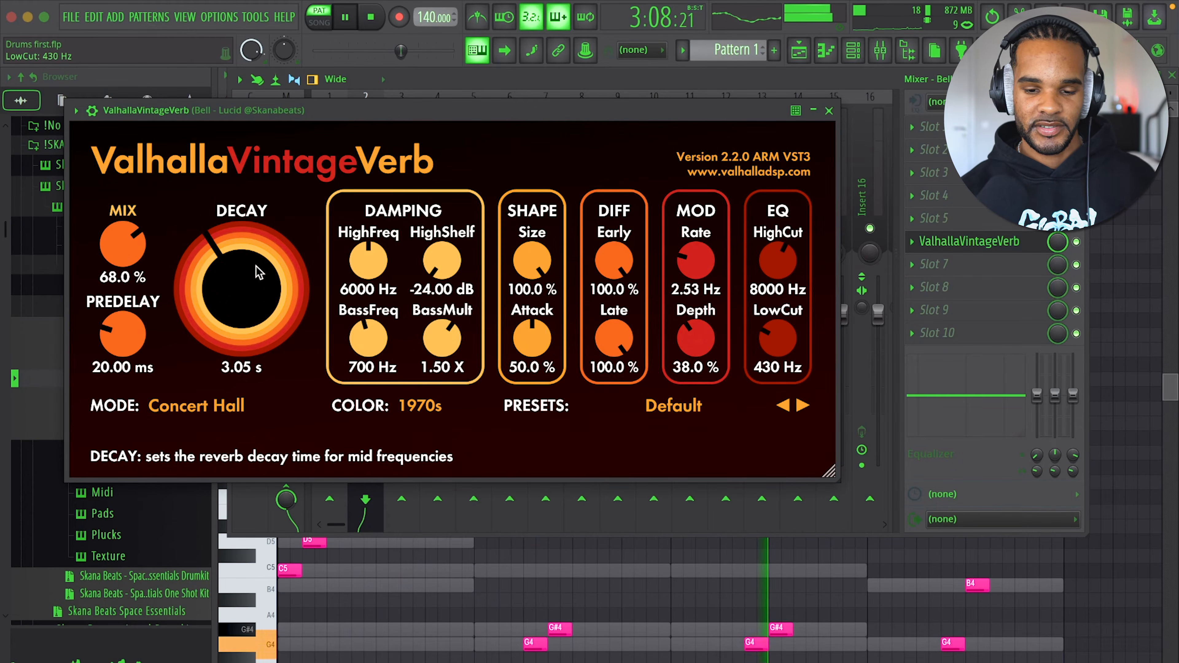
{"action": "left_click", "coordinate": [830, 111]}
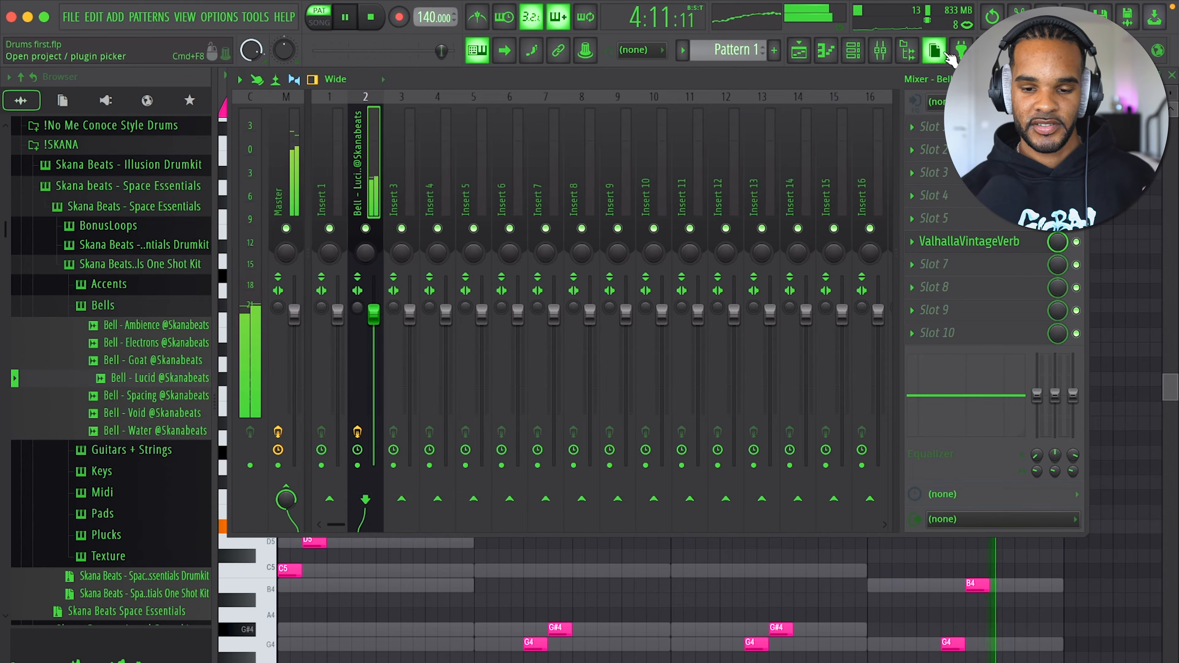
- Add the Dark Moog [Bass] Chromatic sample from the Synth Bass folder as a channel and copy the Analog Lab V root notes into it
{"action": "left_click", "coordinate": [854, 49]}
{"action": "key", "text": "space"}
{"action": "scroll", "coordinate": [131, 342], "scroll_direction": "down", "scroll_amount": 15}
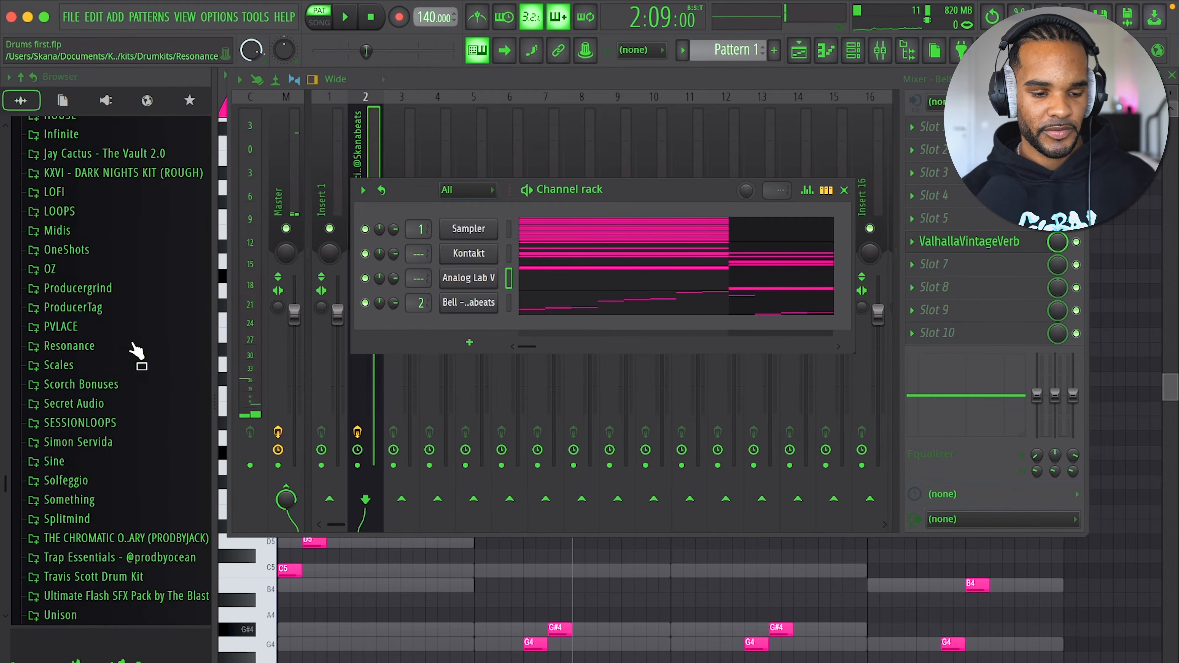
{"action": "scroll", "coordinate": [135, 351], "scroll_direction": "down", "scroll_amount": 5}
{"action": "scroll", "coordinate": [124, 158], "scroll_direction": "up", "scroll_amount": 3}
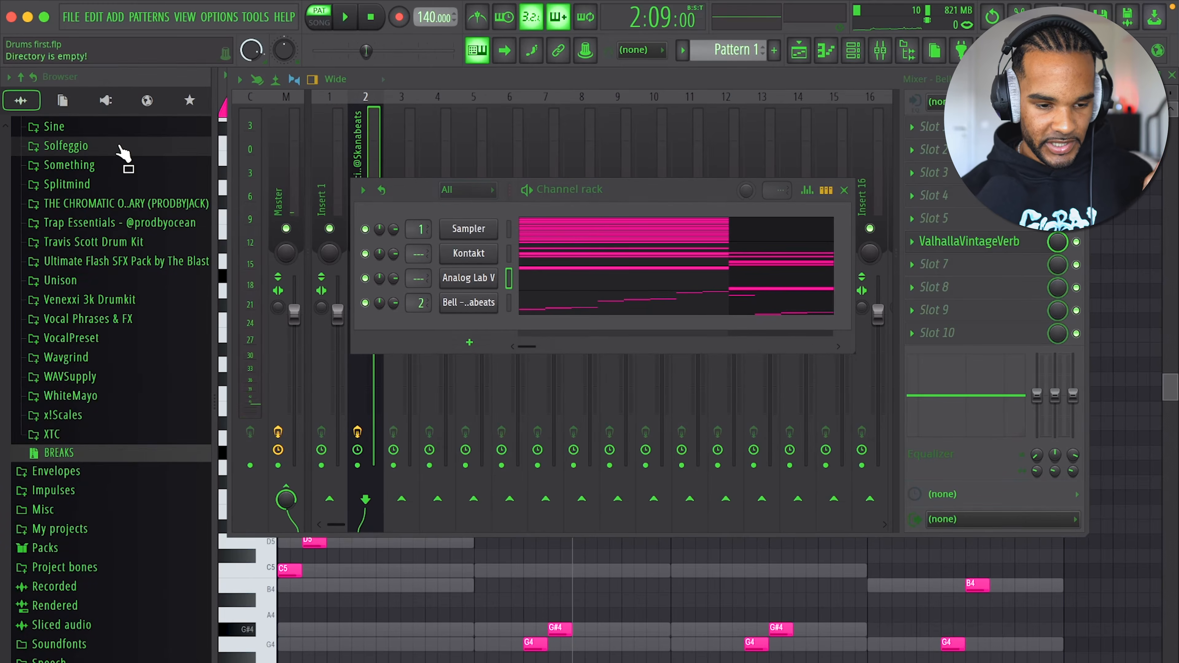
{"action": "left_click", "coordinate": [117, 201]}
{"action": "left_click", "coordinate": [131, 213]}
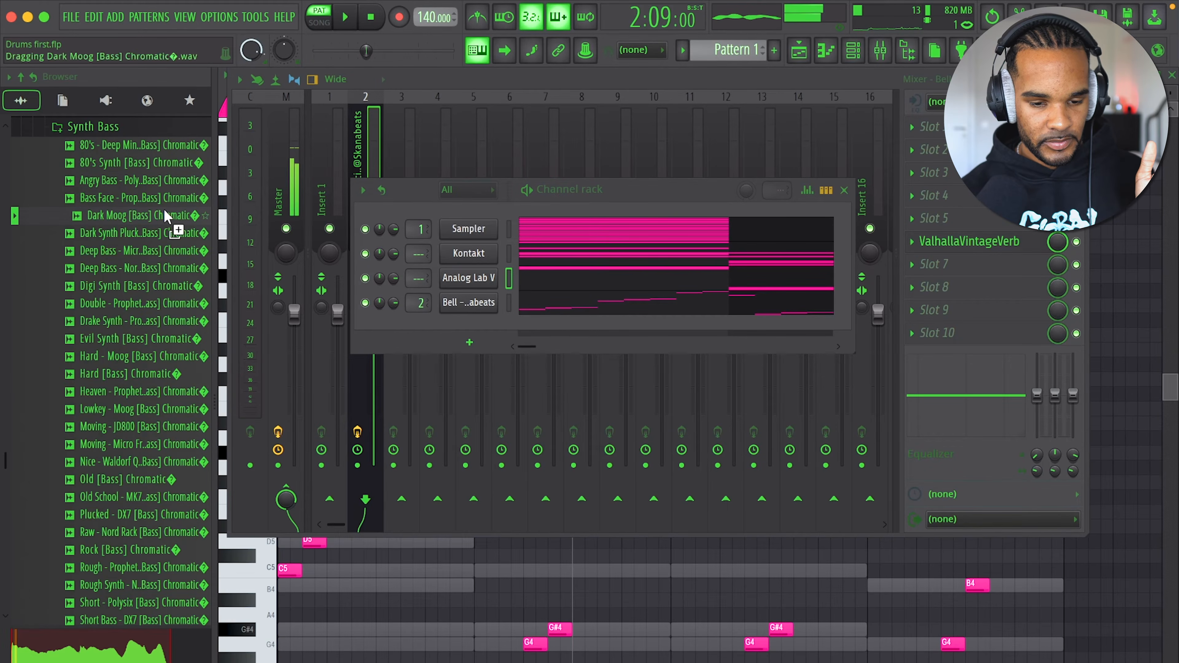
{"action": "left_click_drag", "start_coordinate": [168, 216], "coordinate": [488, 325]}
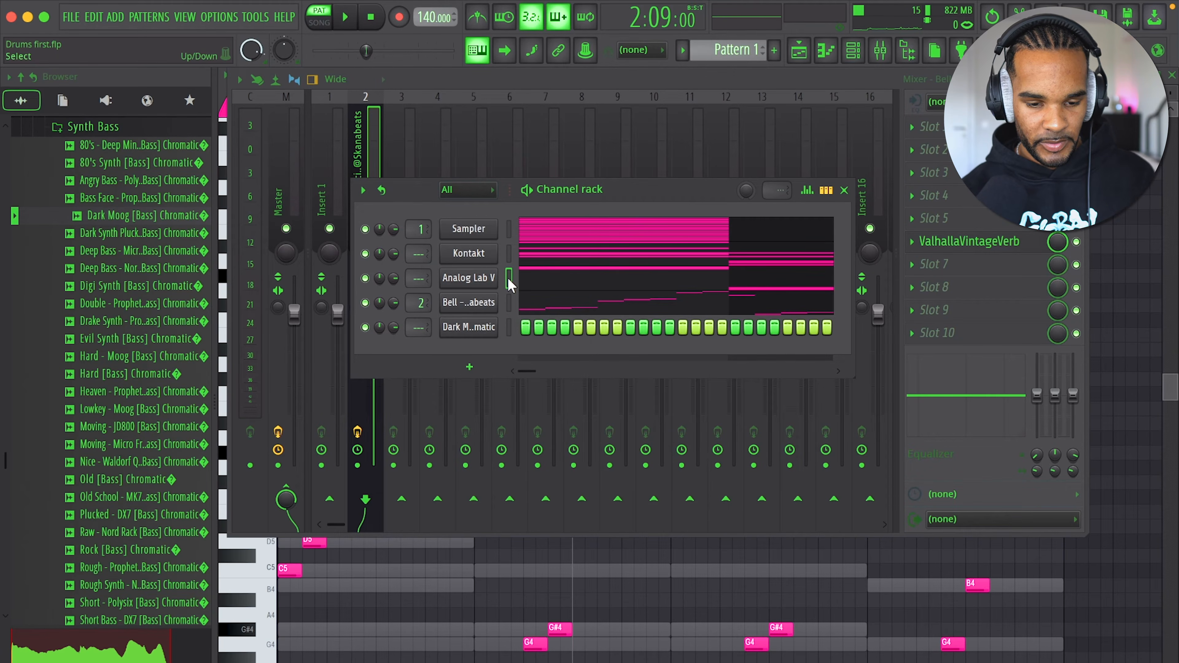
{"action": "left_click", "coordinate": [469, 327]}
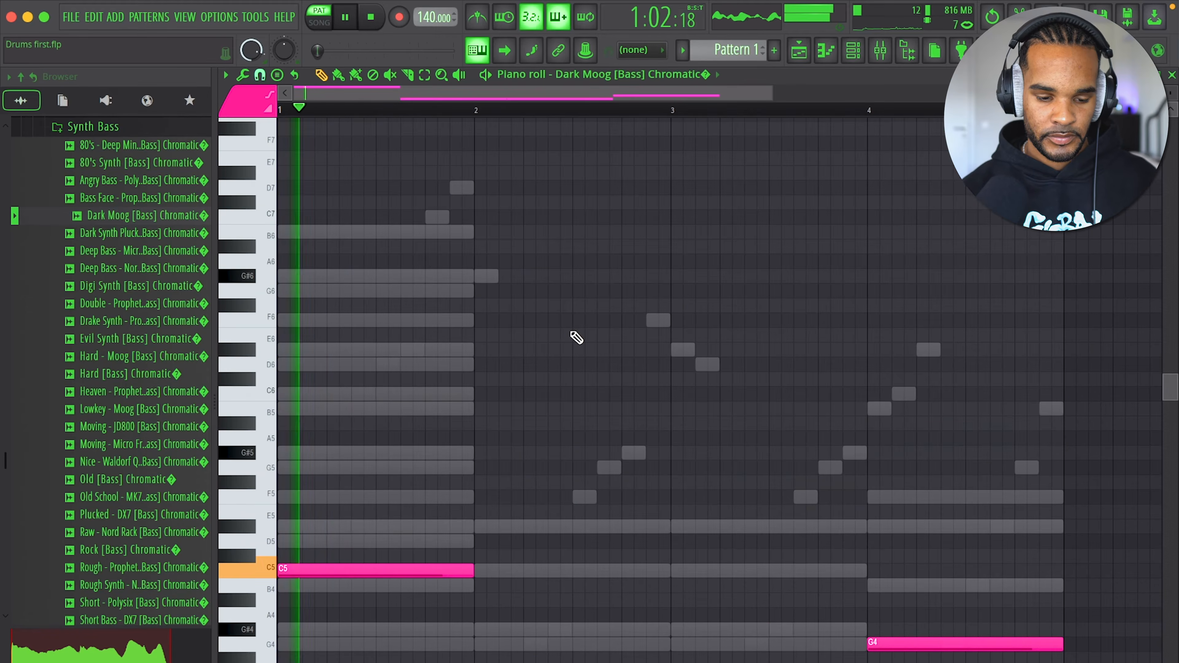
{"action": "scroll", "coordinate": [574, 337], "scroll_direction": "down", "scroll_amount": 5}
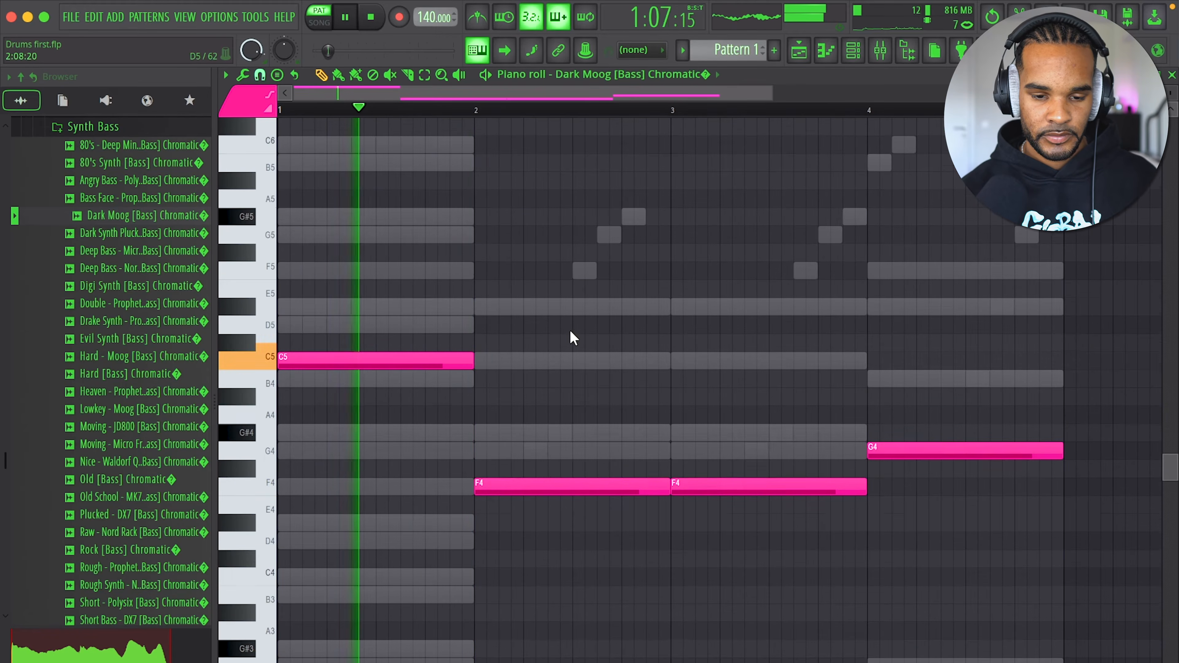
- Mute Analog Lab V and add Vinyl, set to 1970 with 24% Warp, in slot 4 of Kontakt's mixer insert 3
{"action": "left_click", "coordinate": [855, 50]}
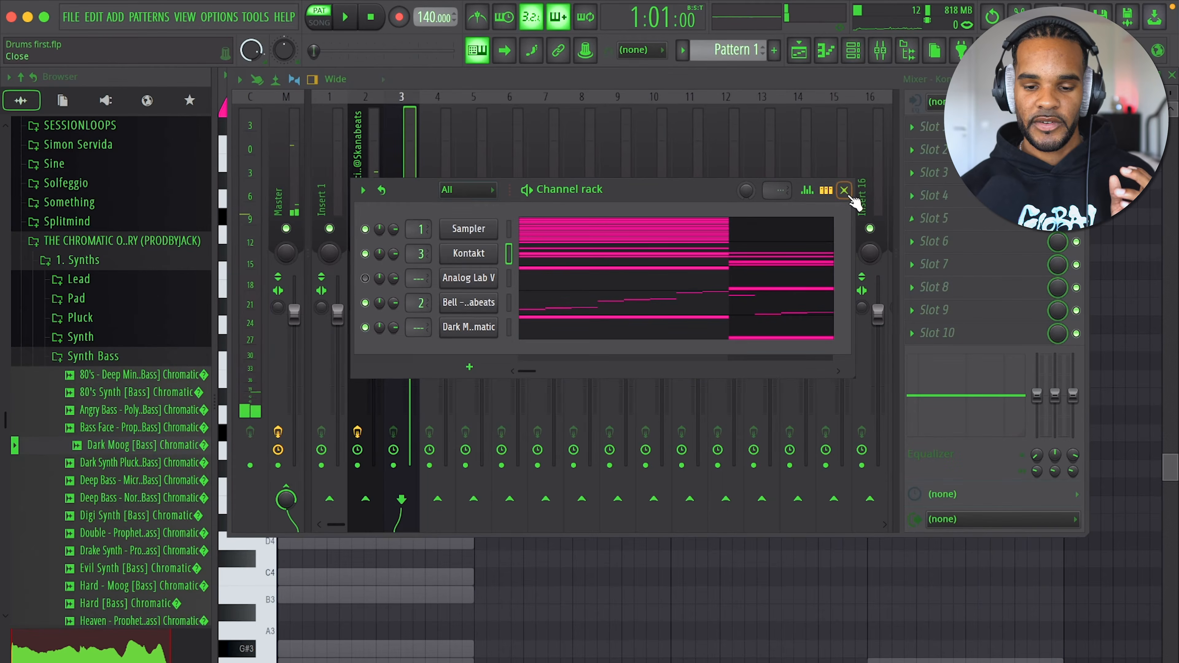
{"action": "left_click", "coordinate": [844, 191]}
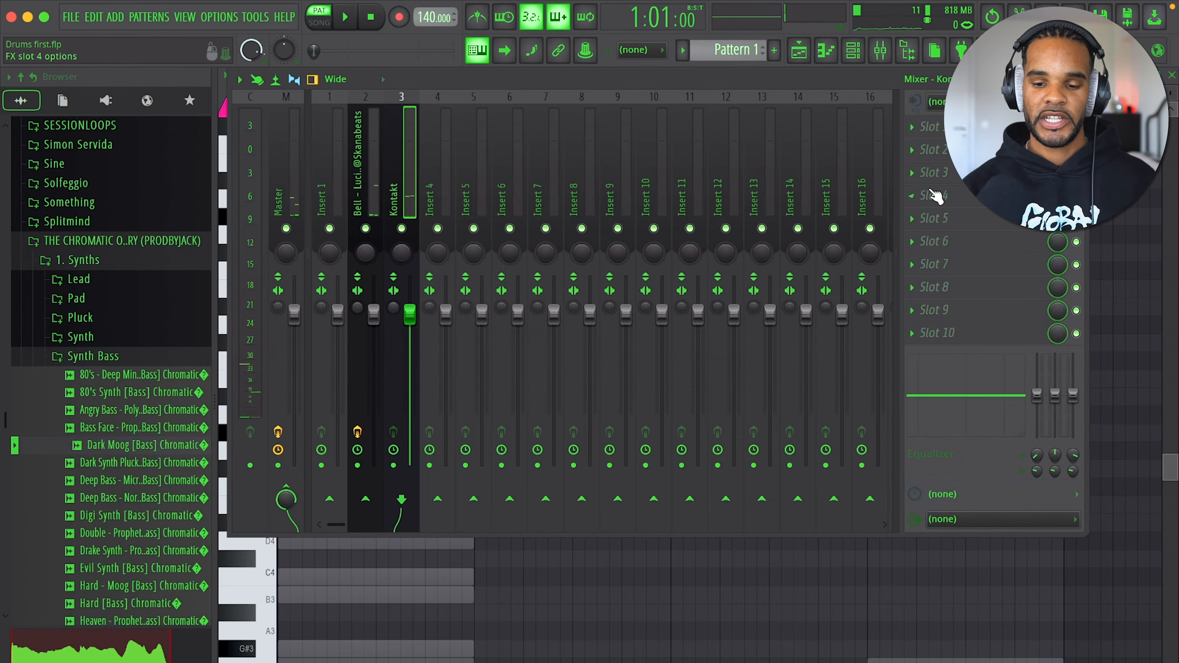
{"action": "left_click", "coordinate": [936, 195]}
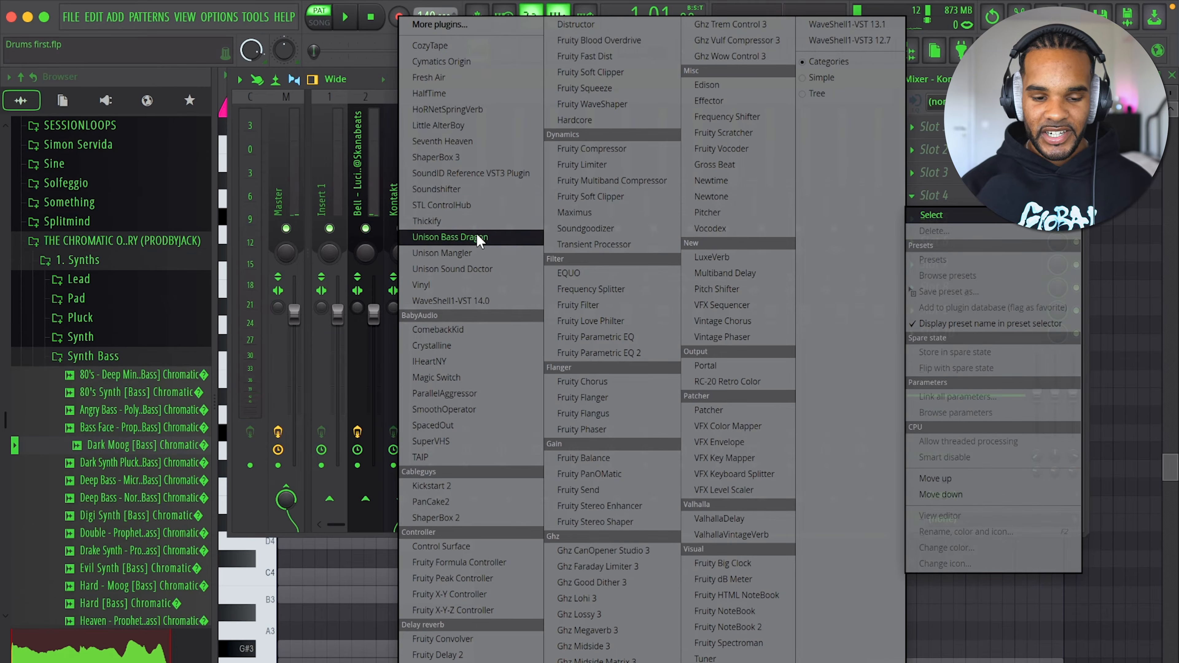
{"action": "left_click", "coordinate": [439, 286]}
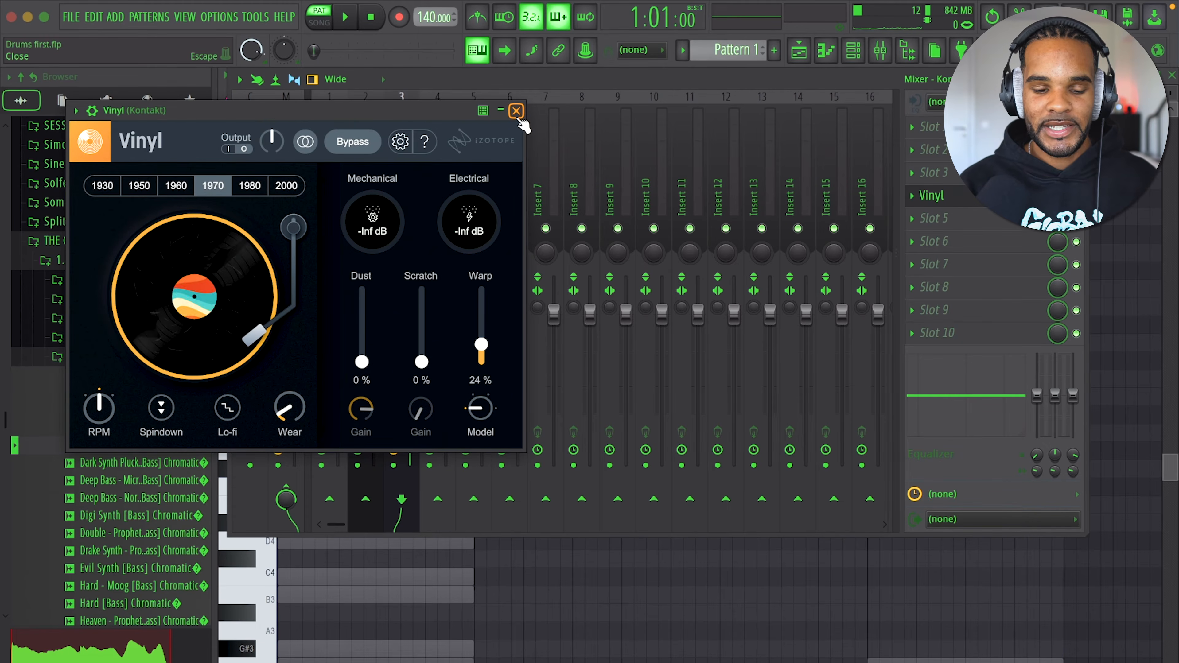
{"action": "key", "text": "space"}
{"action": "left_click", "coordinate": [517, 111]}
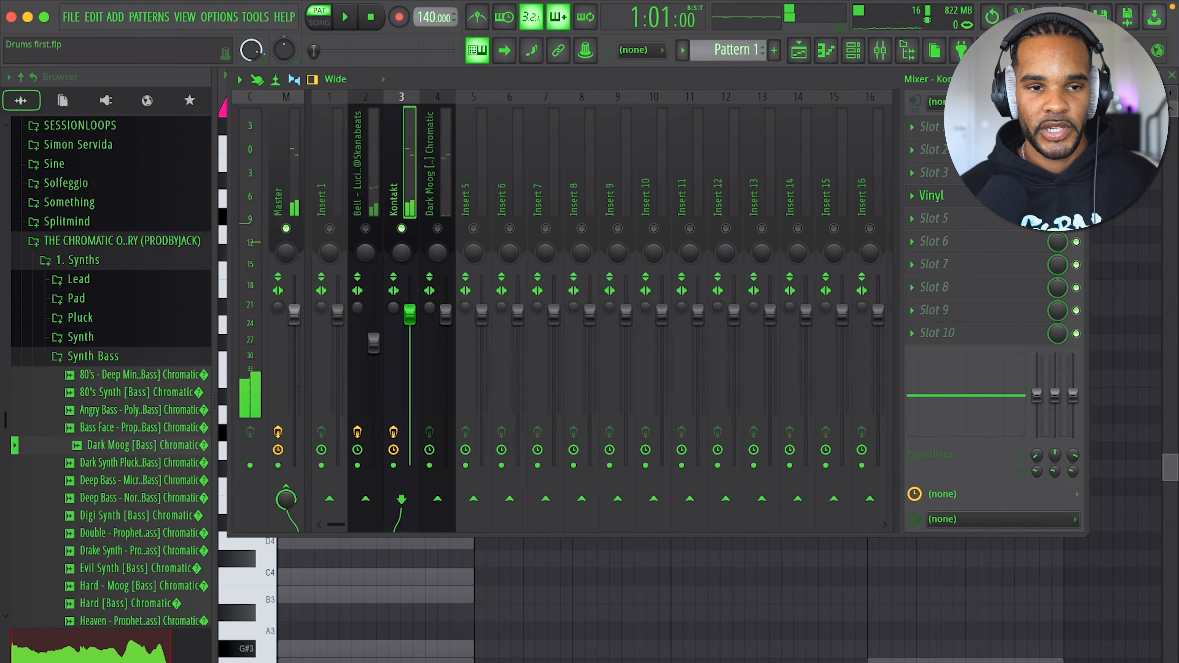
- Add Magic Switch in slot 5 of the Kontakt mixer insert with its mix around the middle
{"action": "left_click", "coordinate": [996, 222]}
{"action": "left_click", "coordinate": [460, 379]}
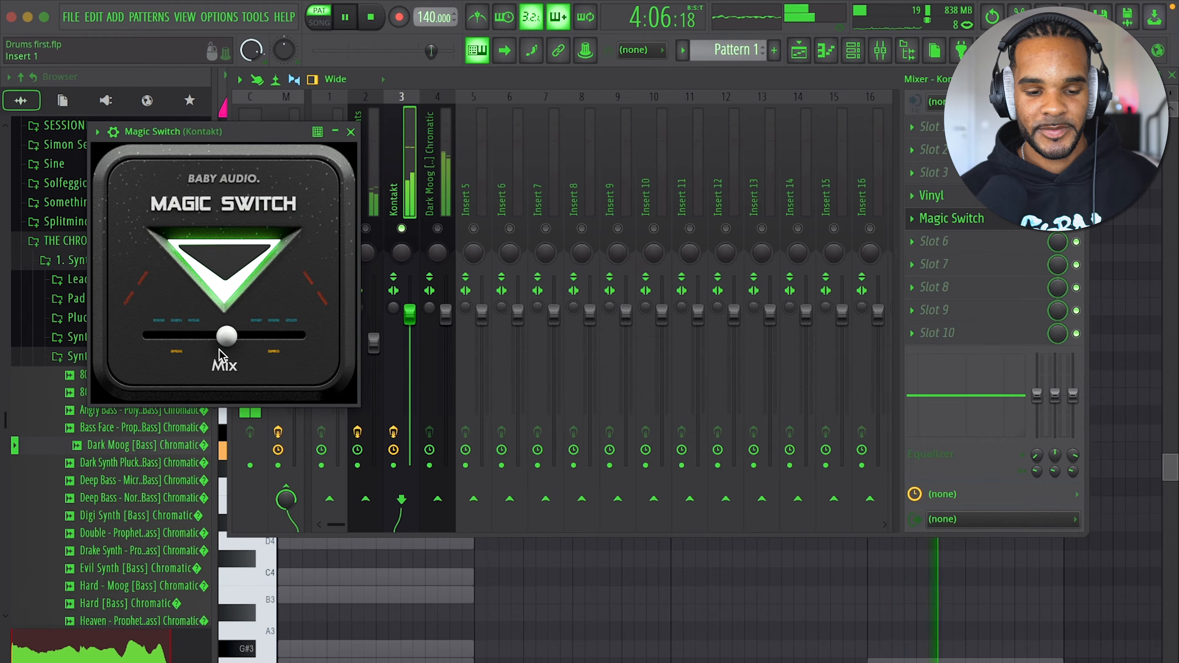
{"action": "left_click", "coordinate": [351, 131]}
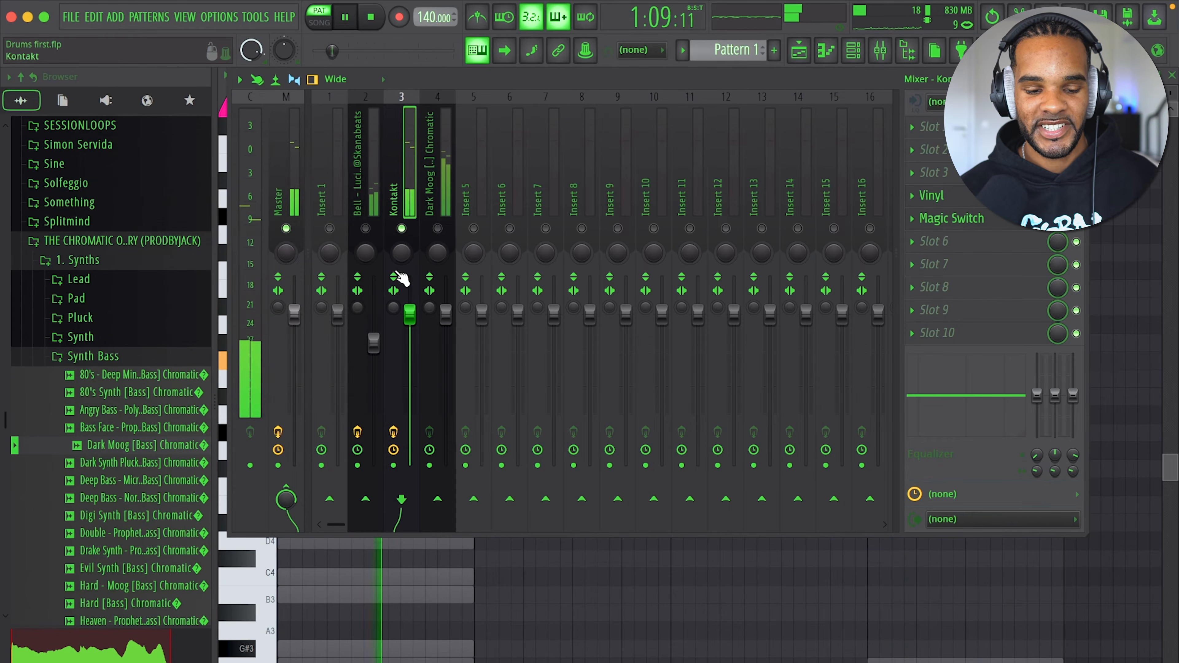
- Add Fruity Parametric EQ 2 in slot 6 of the Kontakt insert, rolling off the lows and slightly dipping the low mids
{"action": "left_click", "coordinate": [933, 242]}
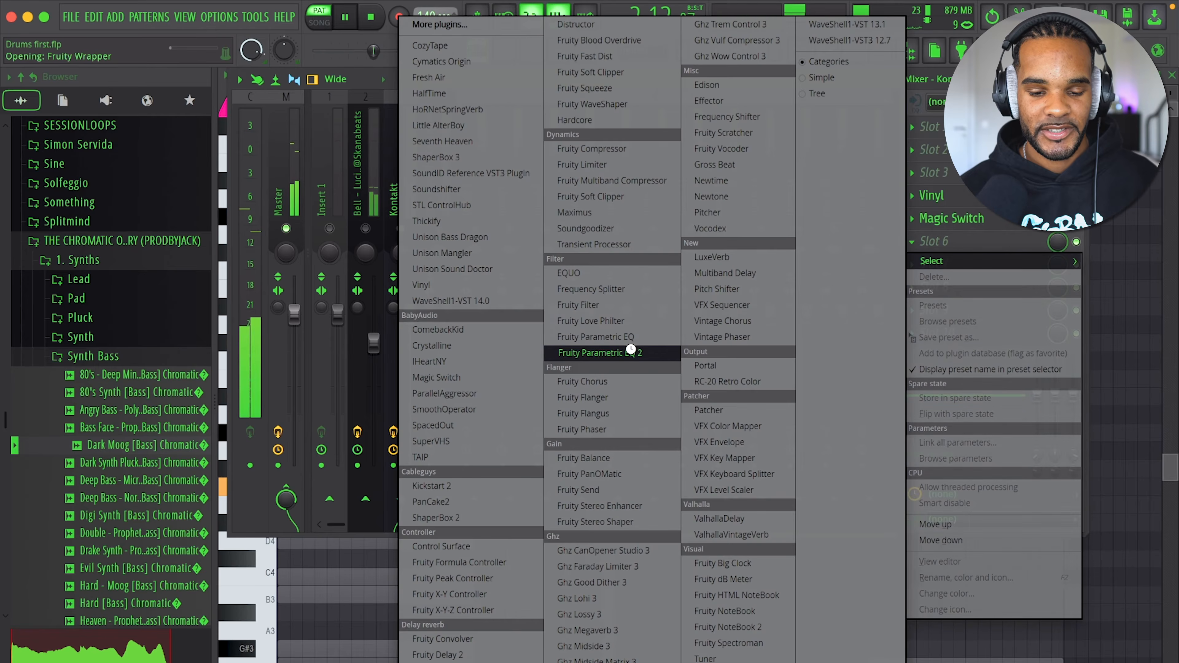
{"action": "left_click", "coordinate": [623, 346]}
{"action": "left_click_drag", "start_coordinate": [402, 356], "coordinate": [410, 457]}
{"action": "left_click_drag", "start_coordinate": [449, 358], "coordinate": [364, 406]}
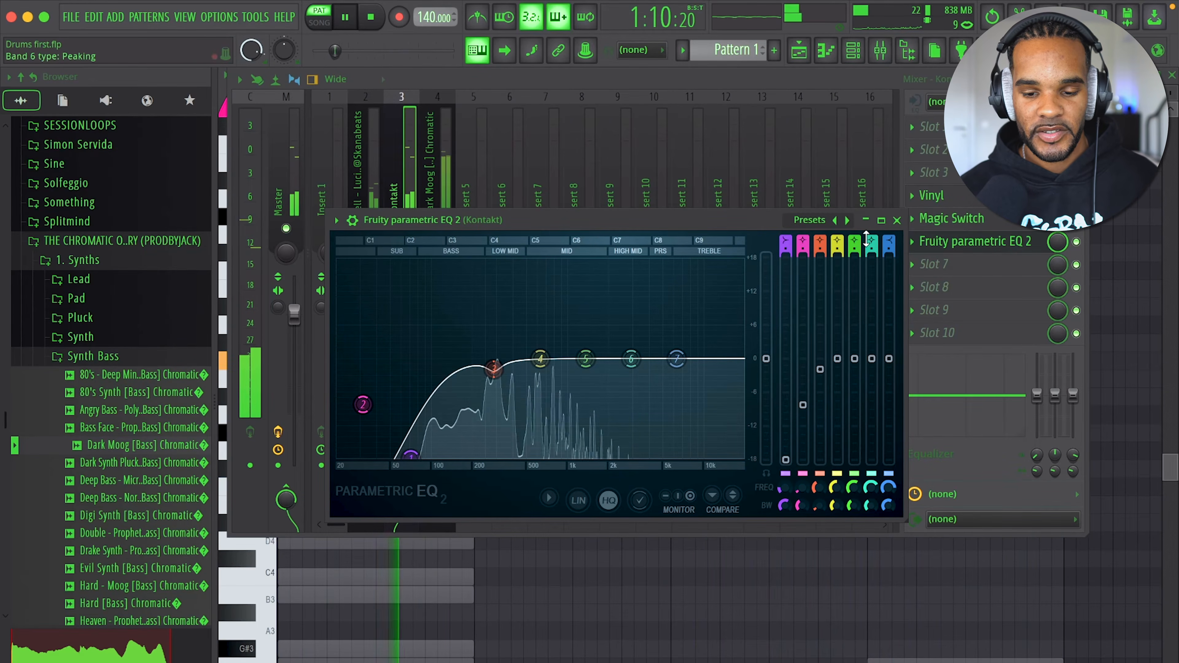
{"action": "left_click", "coordinate": [897, 220]}
- Strum all the Kontakt chords lightly with alternate direction and preserved note ends, and call up the randomizer for them
{"action": "left_click", "coordinate": [853, 51]}
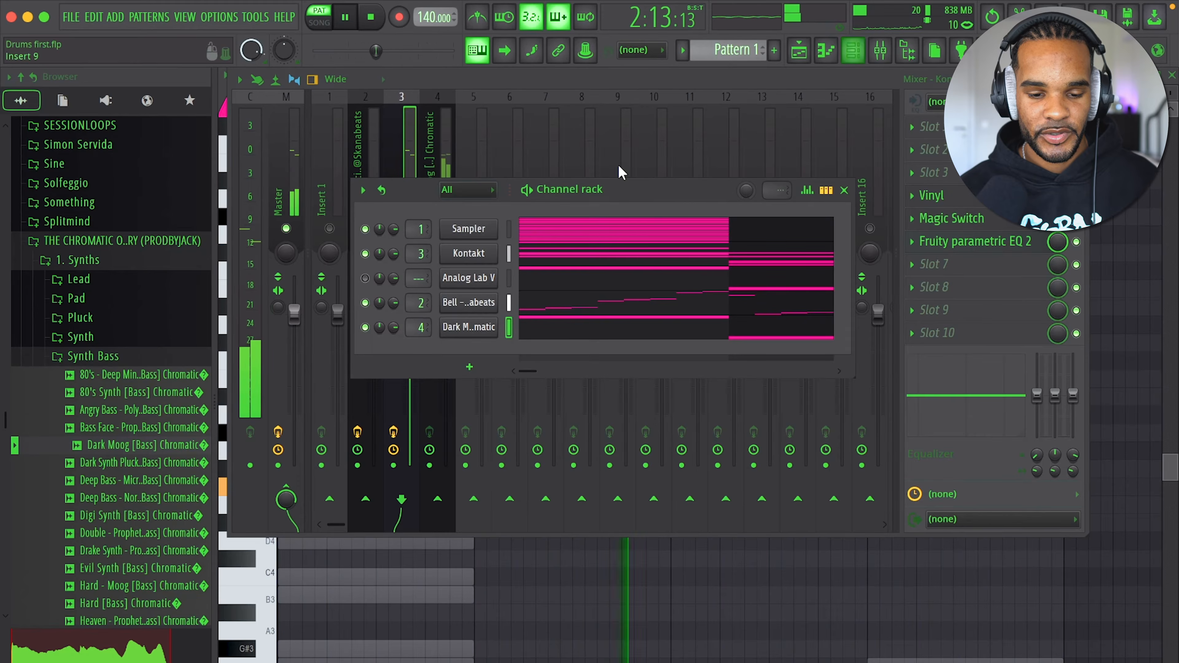
{"action": "key", "text": "F7"}
{"action": "key", "text": "ctrl+a"}
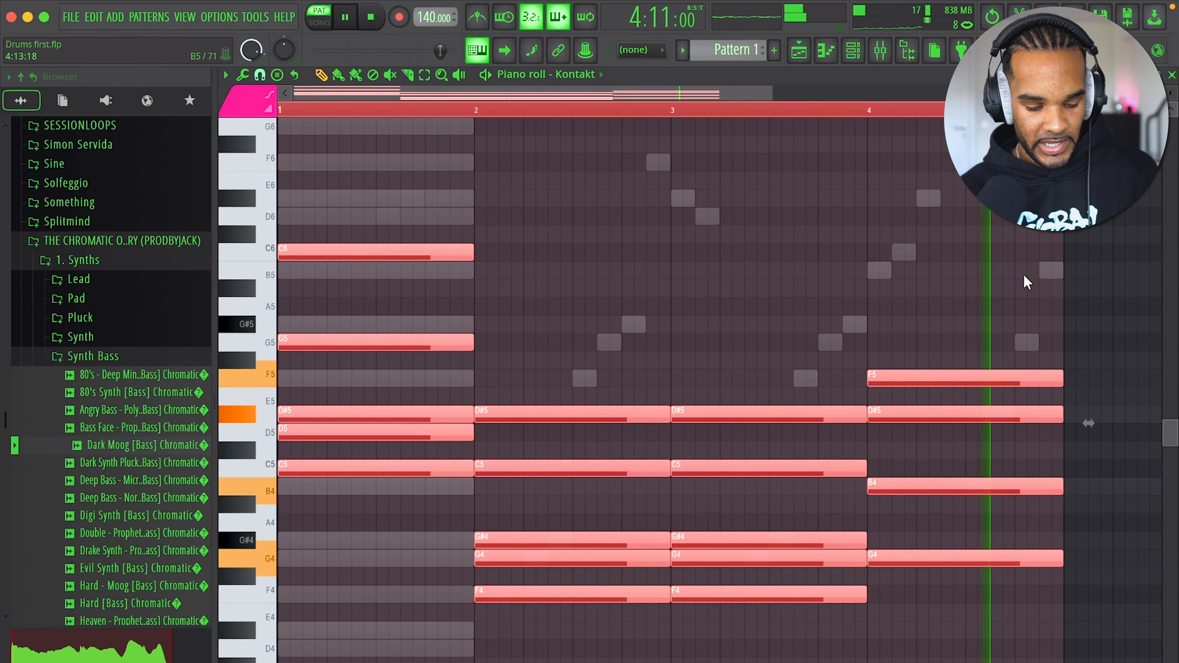
{"action": "key", "text": "alt+s"}
{"action": "left_click_drag", "start_coordinate": [529, 351], "coordinate": [529, 367]}
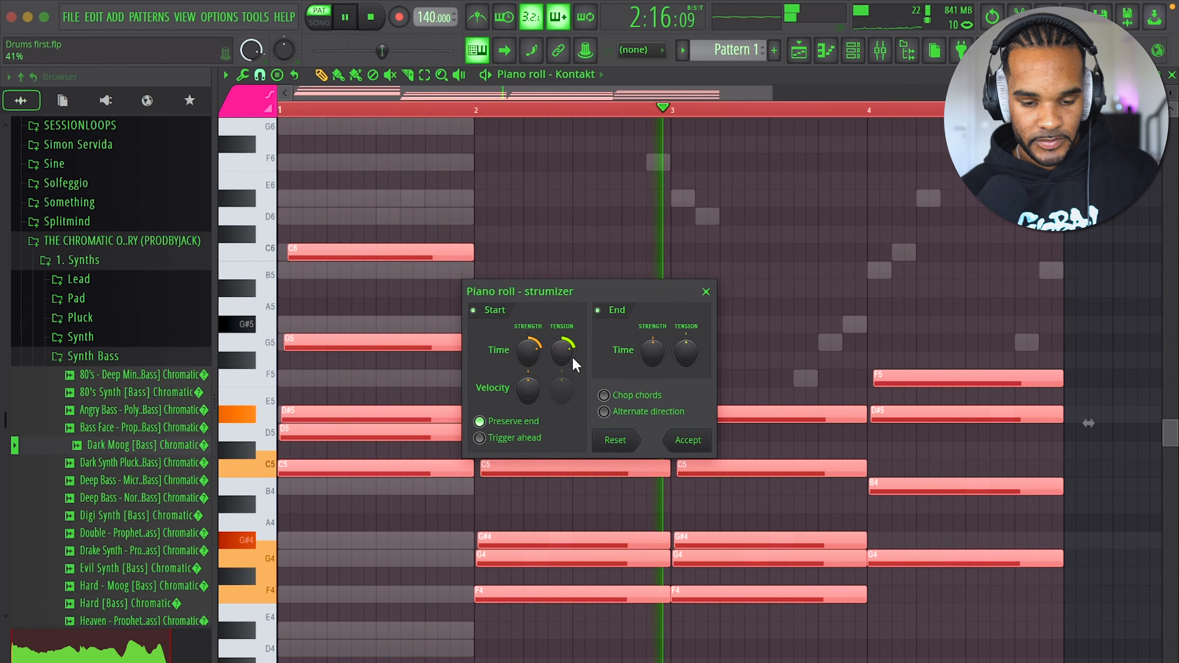
{"action": "left_click", "coordinate": [604, 412]}
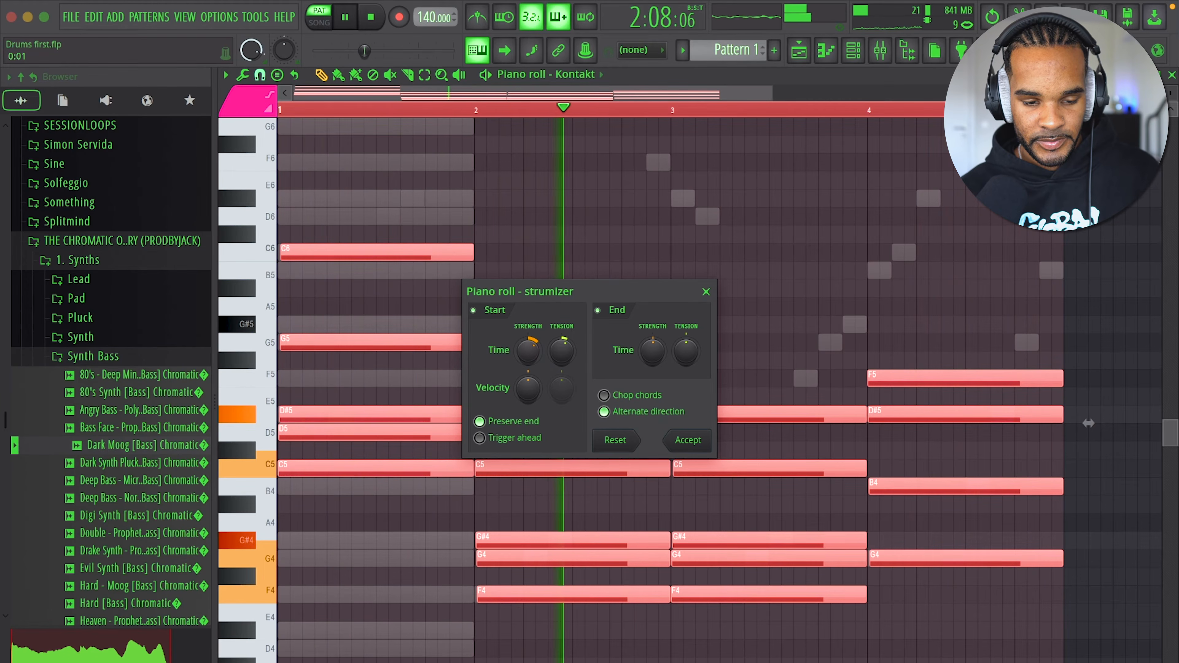
{"action": "left_click", "coordinate": [689, 440]}
{"action": "key", "text": "alt+r"}
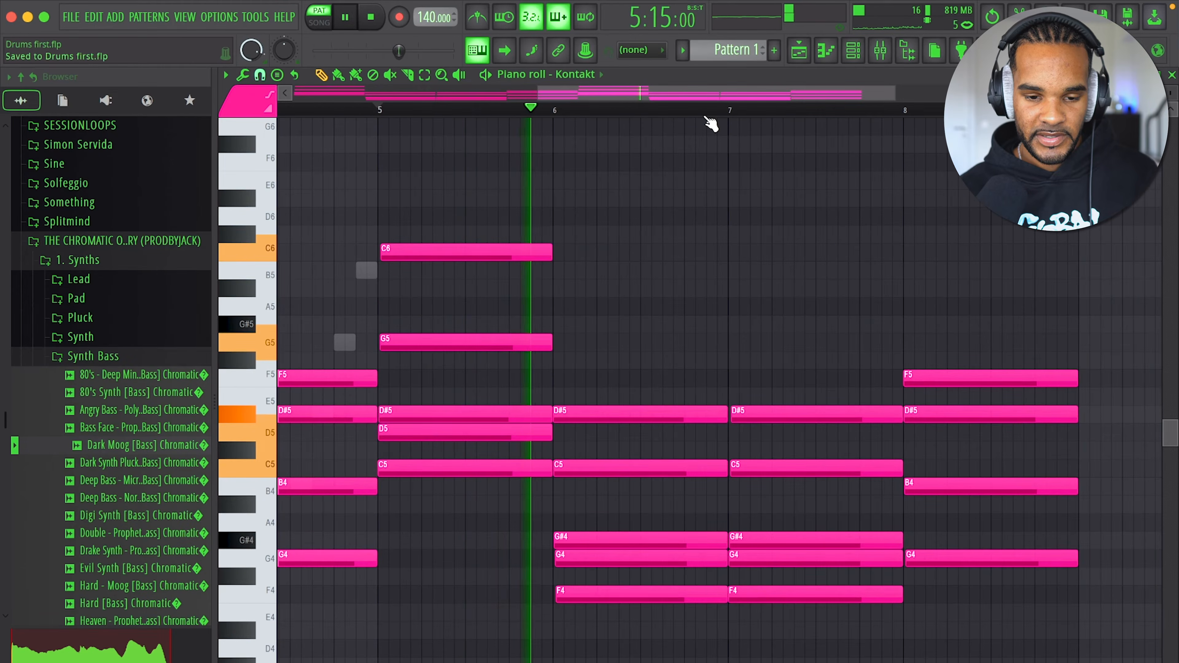
- Repeat the four-bar Bell and Dark Moog bass patterns across bars 5 to 8
{"action": "left_click", "coordinate": [601, 74]}
{"action": "left_click", "coordinate": [599, 119]}
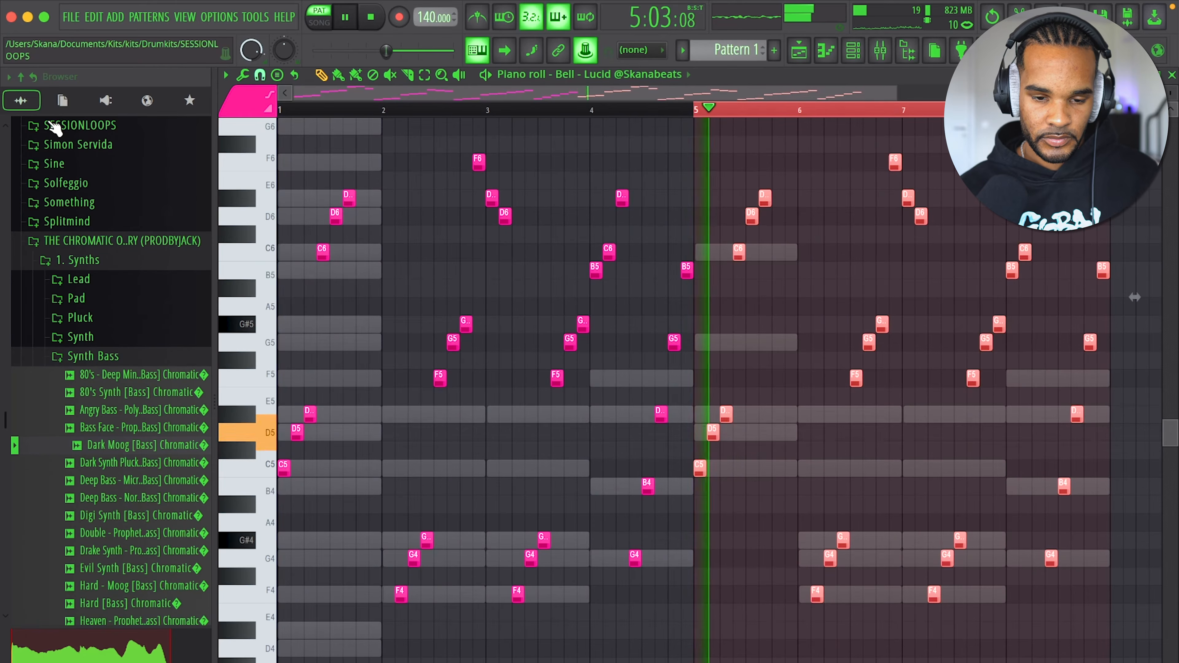
{"action": "left_click", "coordinate": [599, 74]}
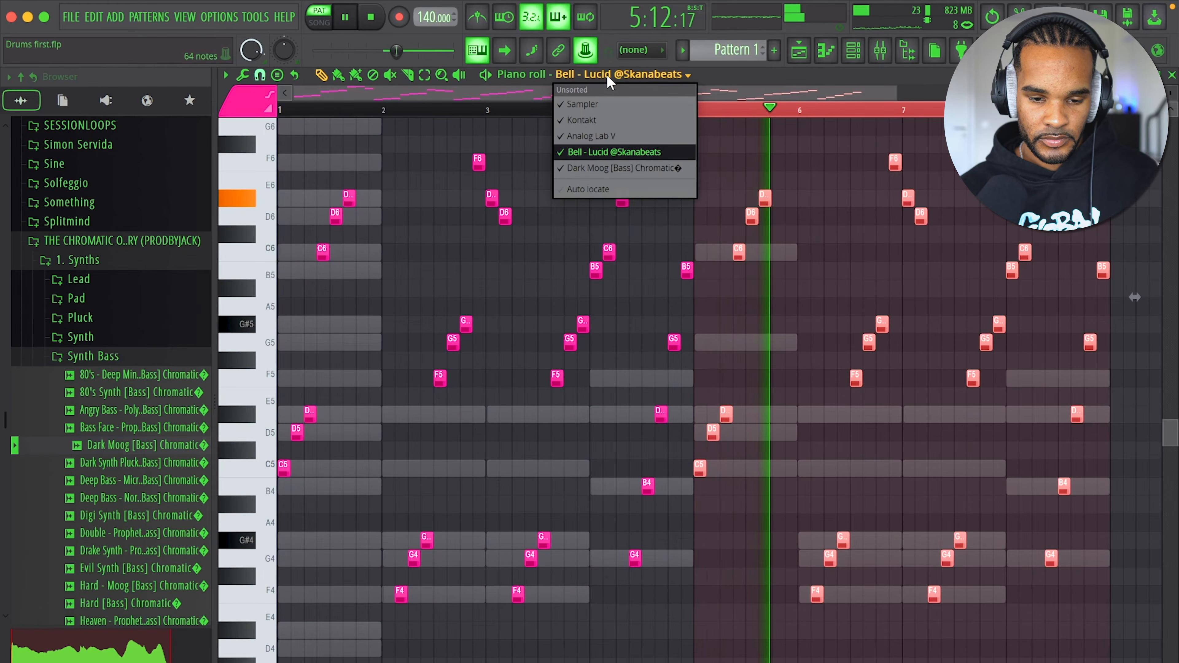
{"action": "left_click", "coordinate": [618, 168]}
{"action": "key", "text": "ctrl+a"}
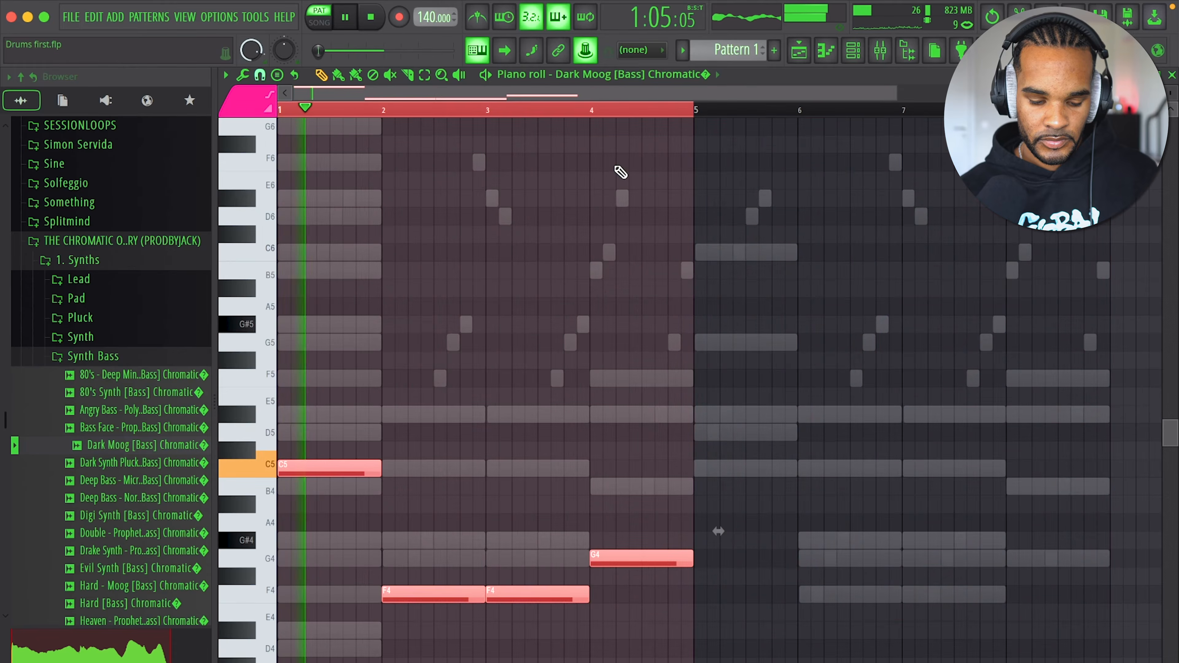
{"action": "key", "text": "ctrl+b"}
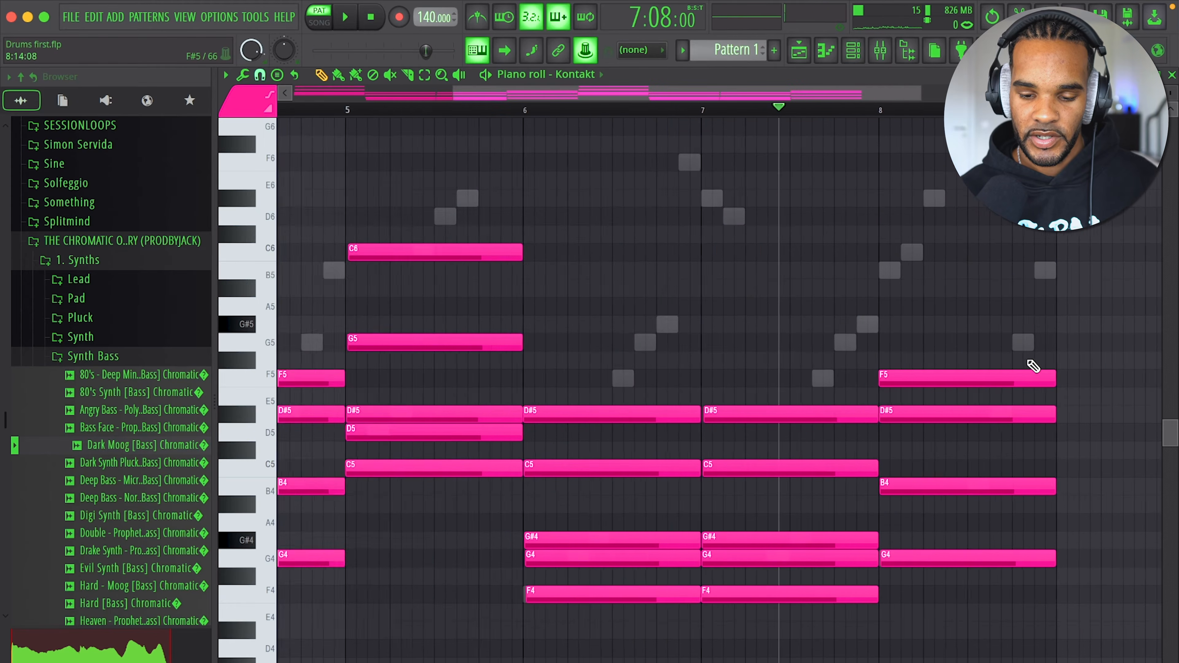
- Shorten Kontakt's bar 8 chord to half a bar and fill the second half with C5, D#5, F5 and G#5
{"action": "scroll", "coordinate": [1027, 369], "scroll_direction": "right", "scroll_amount": 5}
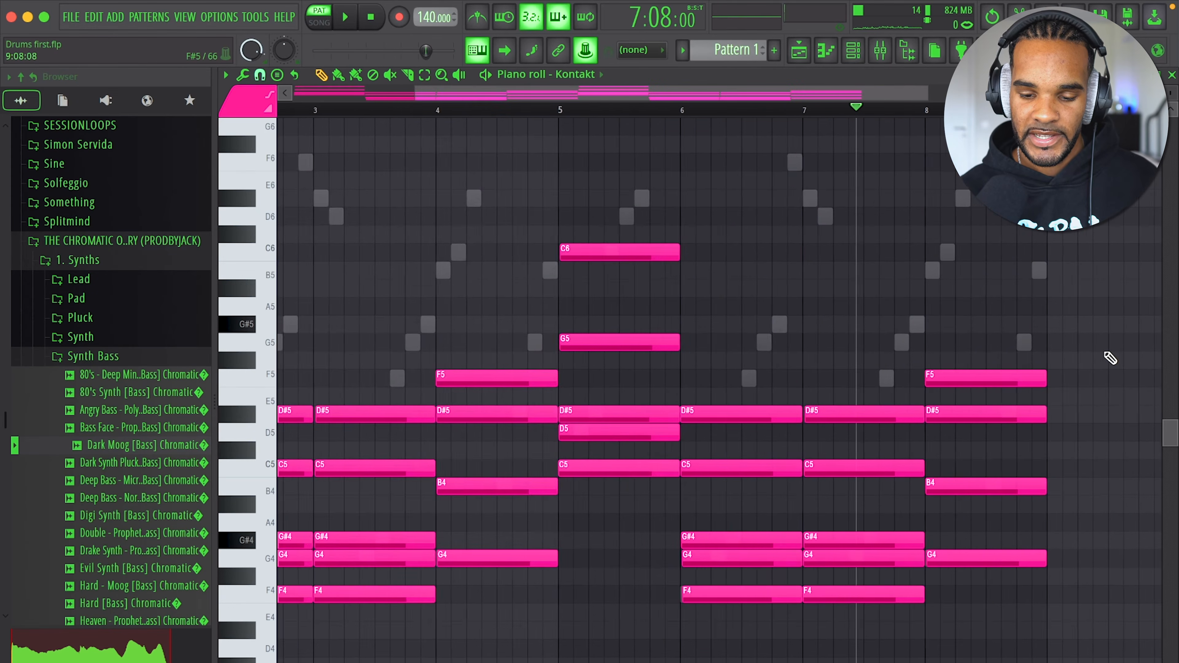
{"action": "scroll", "coordinate": [1109, 354], "scroll_direction": "up", "scroll_amount": 3}
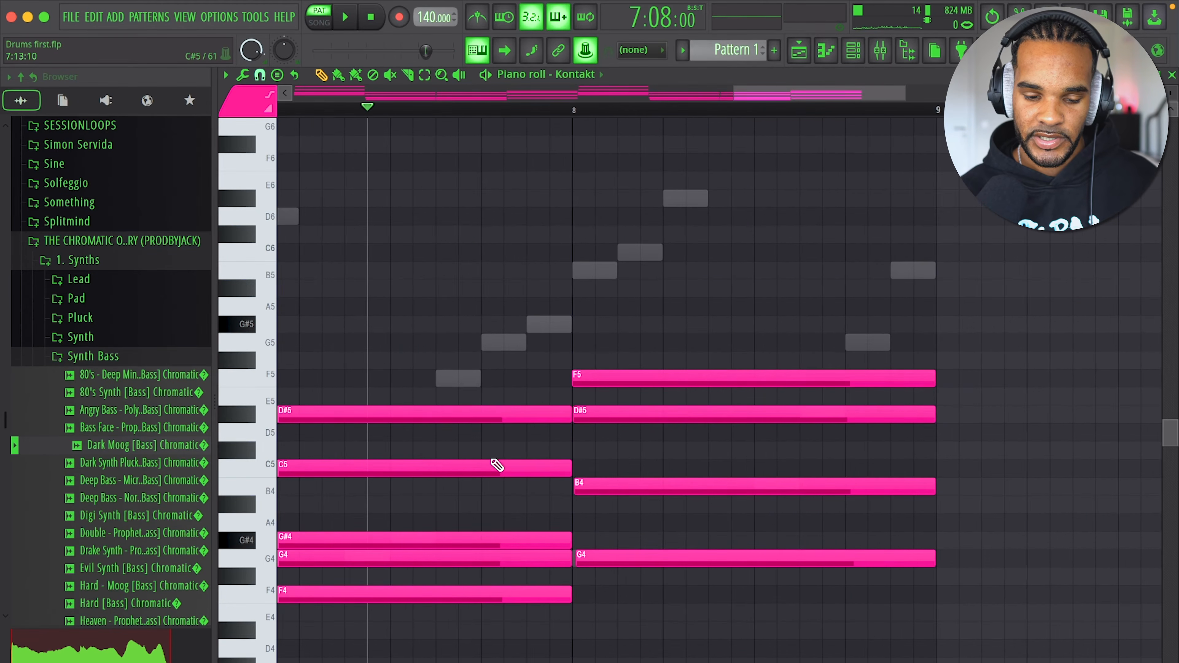
{"action": "left_click_drag", "start_coordinate": [803, 351], "coordinate": [770, 579]}
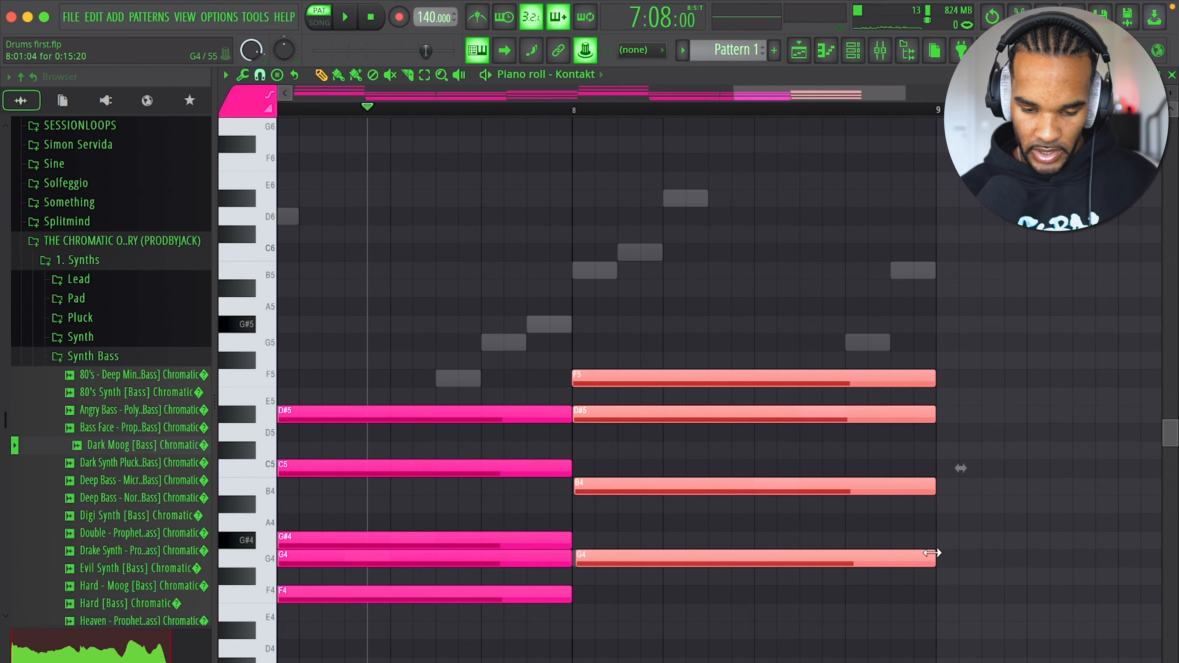
{"action": "left_click_drag", "start_coordinate": [933, 553], "coordinate": [759, 553]}
{"action": "key", "text": "ctrl+b"}
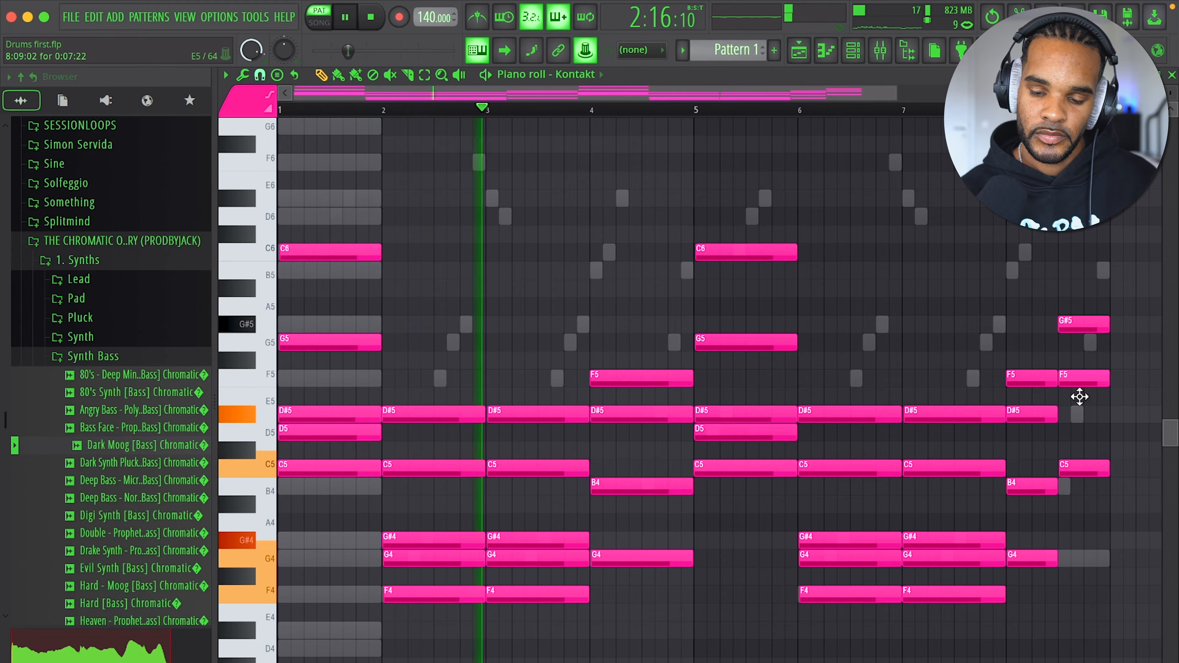
{"action": "left_click", "coordinate": [1077, 419]}
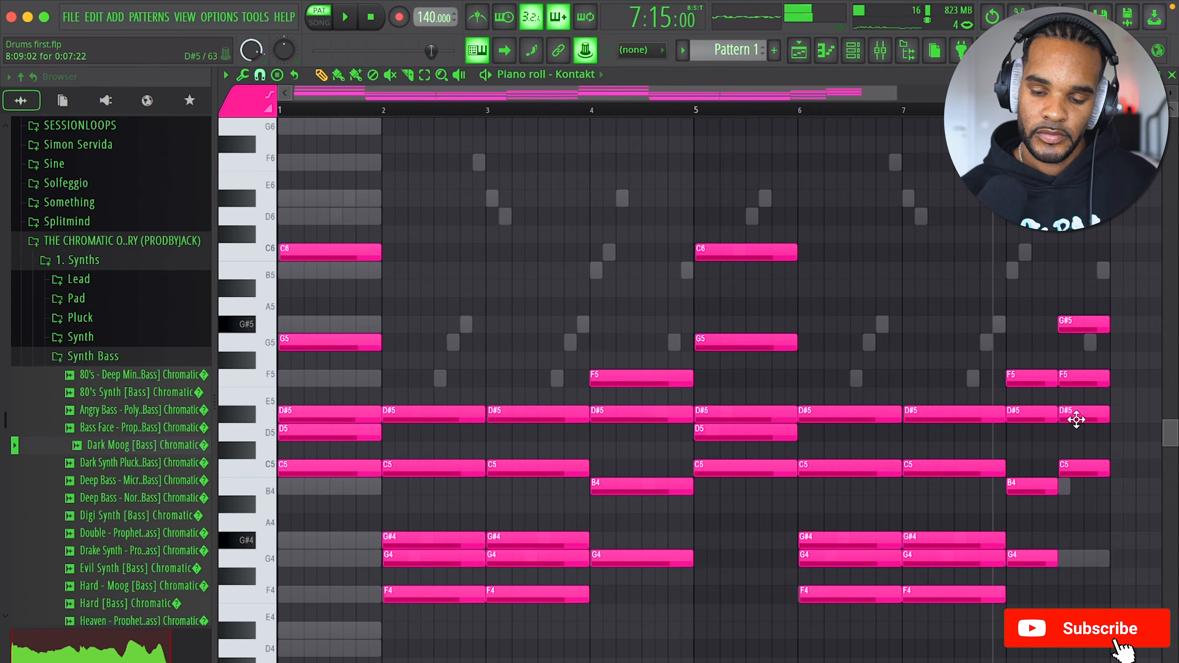
{"action": "key", "text": "space"}
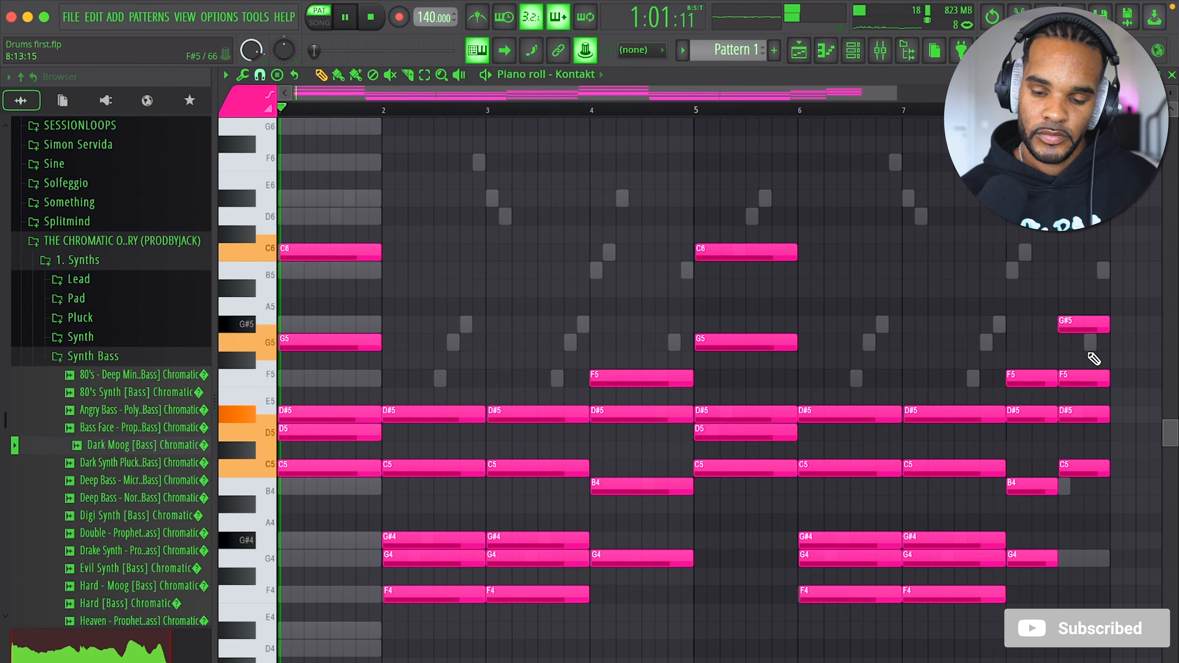
- Vary the Dark Moog bass ending with an F5, G5, G#5 run closing bar 7 and half-bar G4 and F4 notes in bar 8
{"action": "left_click", "coordinate": [557, 74]}
{"action": "left_click", "coordinate": [623, 167]}
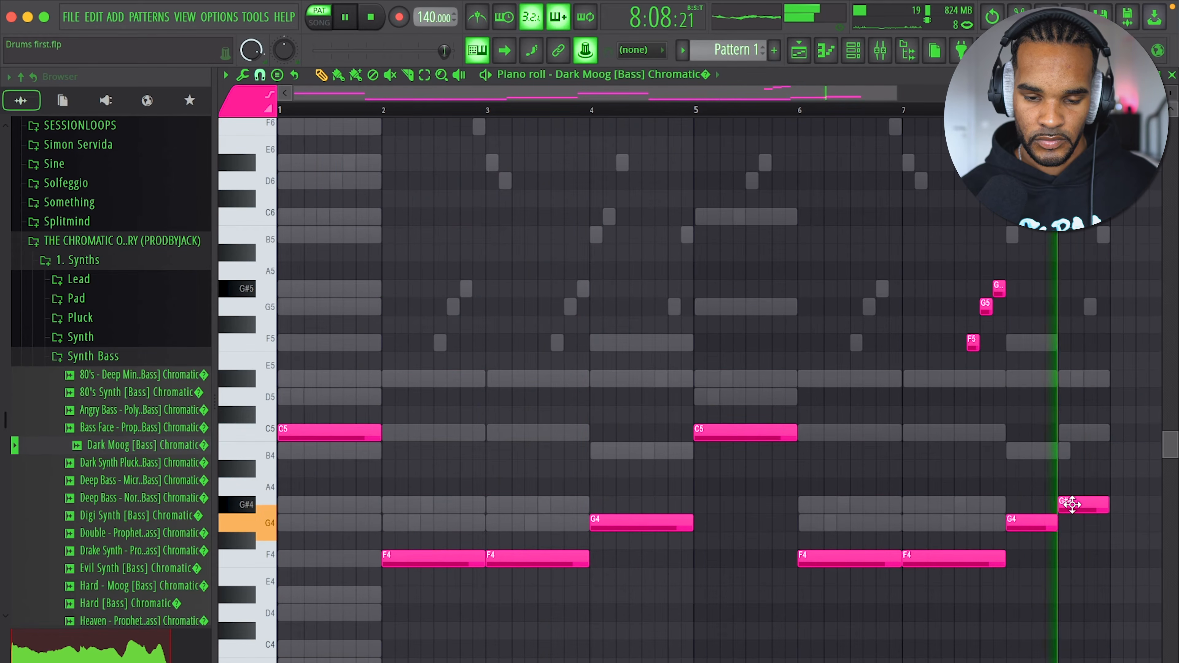
{"action": "key", "text": "space"}
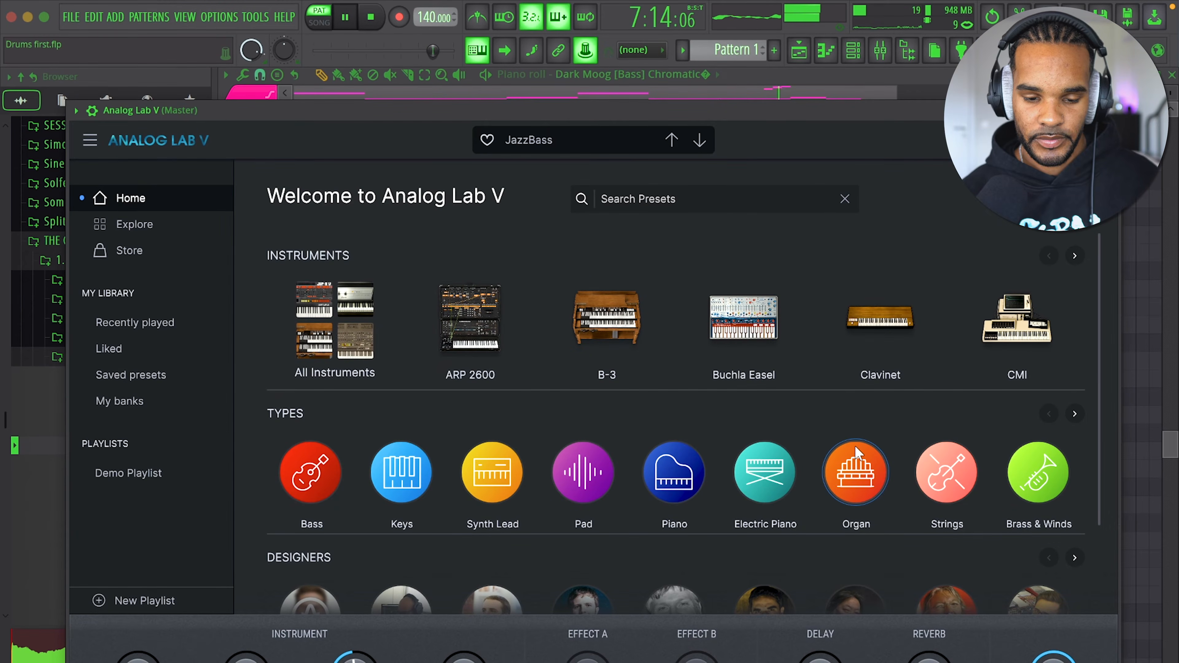
- Load the Moving Vib preset from the Organ presets in Analog Lab V and close the instrument
{"action": "left_click", "coordinate": [856, 453]}
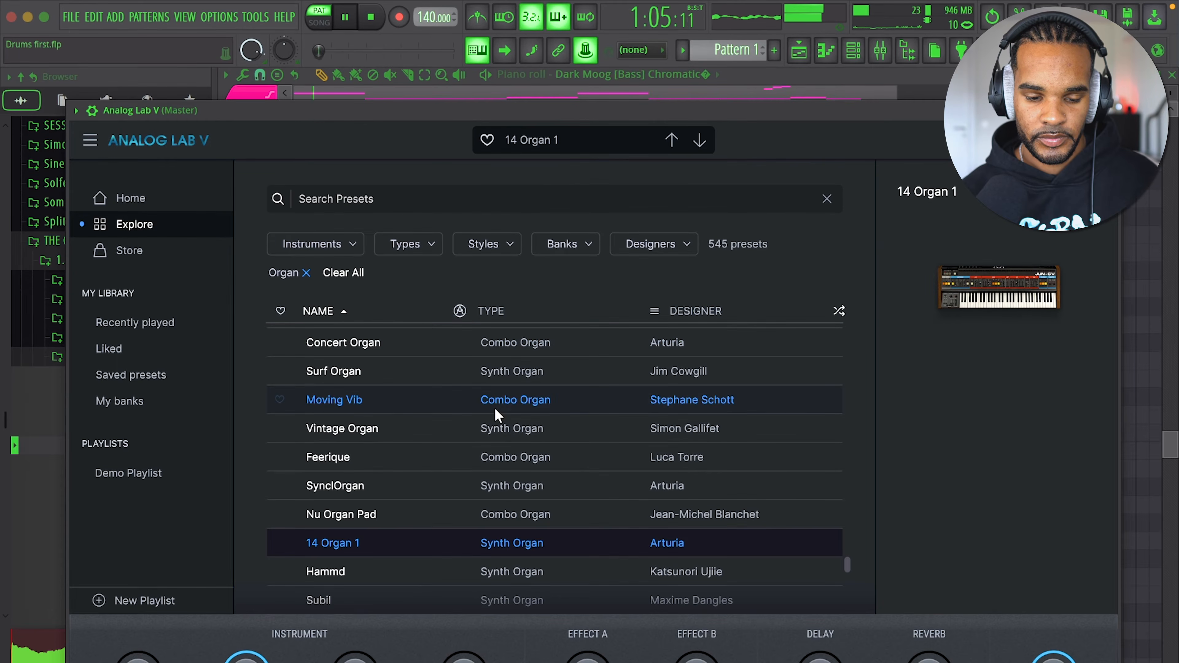
{"action": "left_click", "coordinate": [496, 410]}
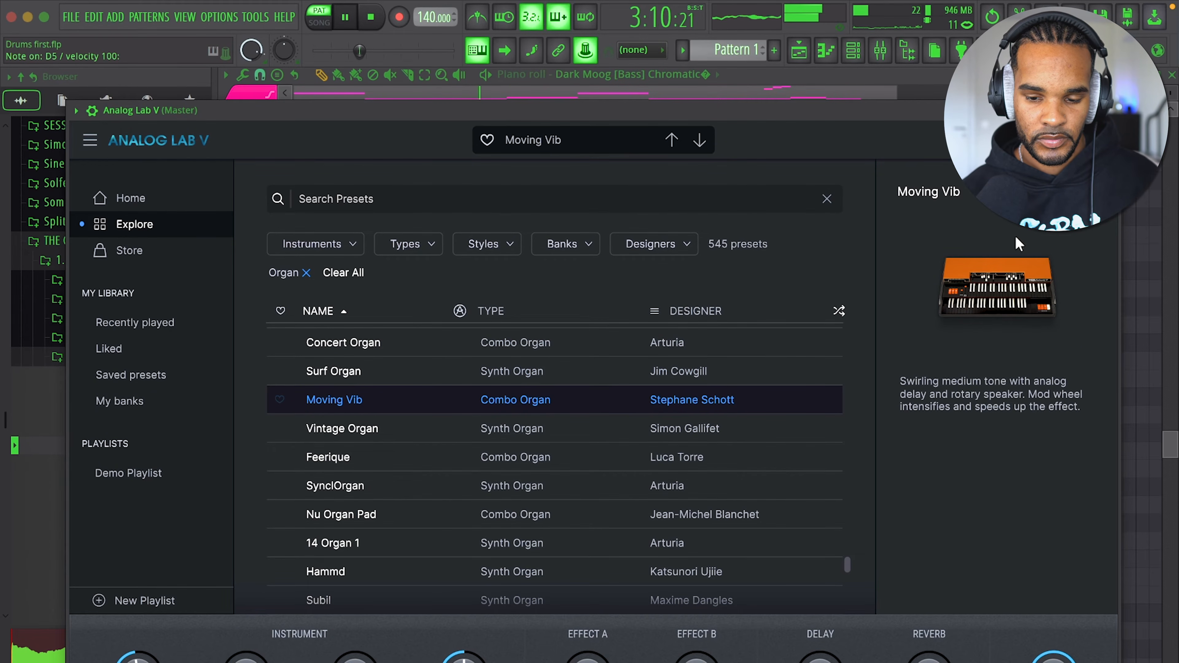
{"action": "key", "text": "Escape"}
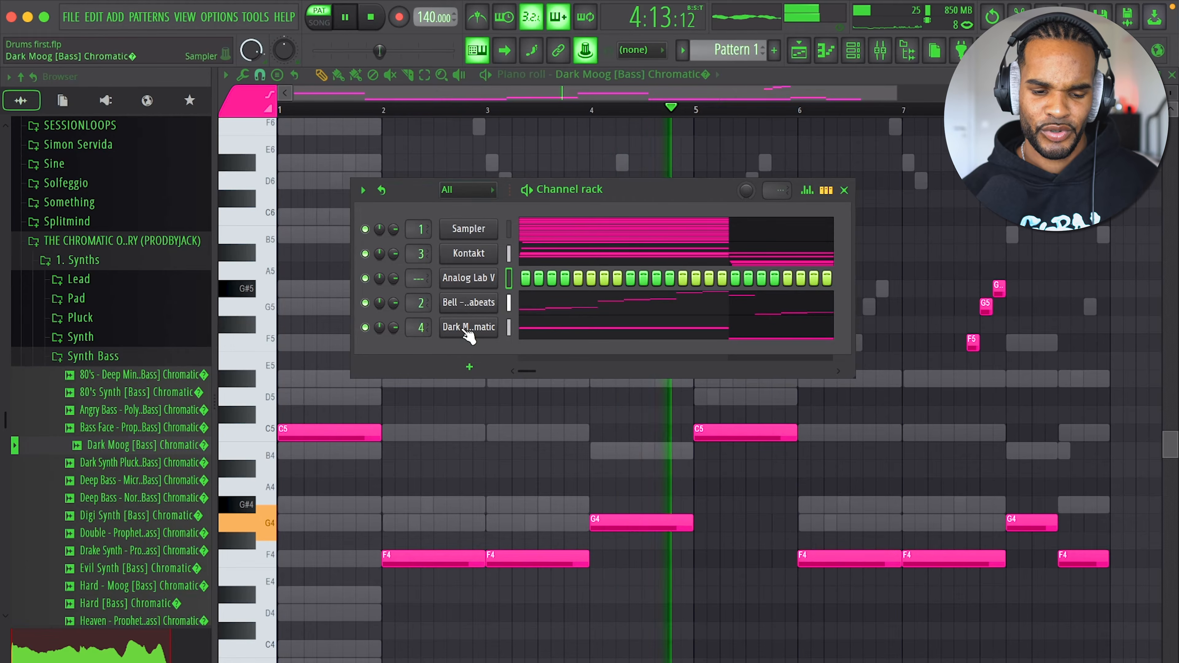
- Draft an Analog Lab V counter-melody of G#5, G5, D#5, F5 and G5 over bars 1 to 3 and save the project
{"action": "right_click", "coordinate": [495, 274]}
{"action": "left_click", "coordinate": [514, 276]}
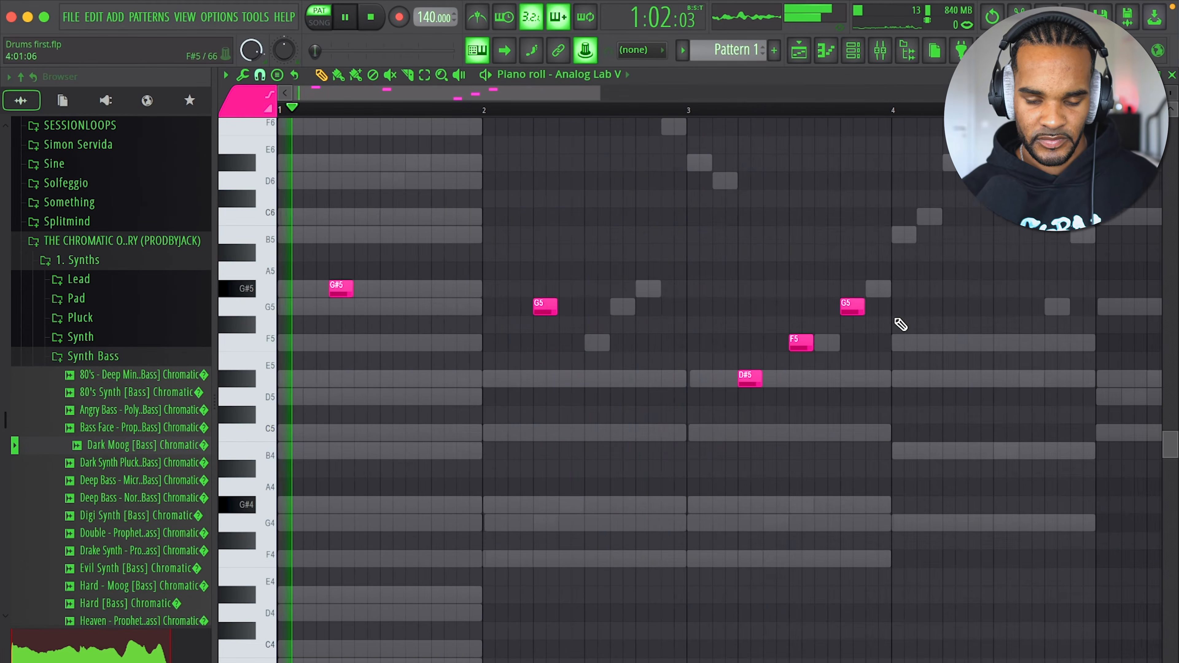
{"action": "right_click", "coordinate": [894, 318], "text": "super"}
{"action": "key", "text": "super+s"}
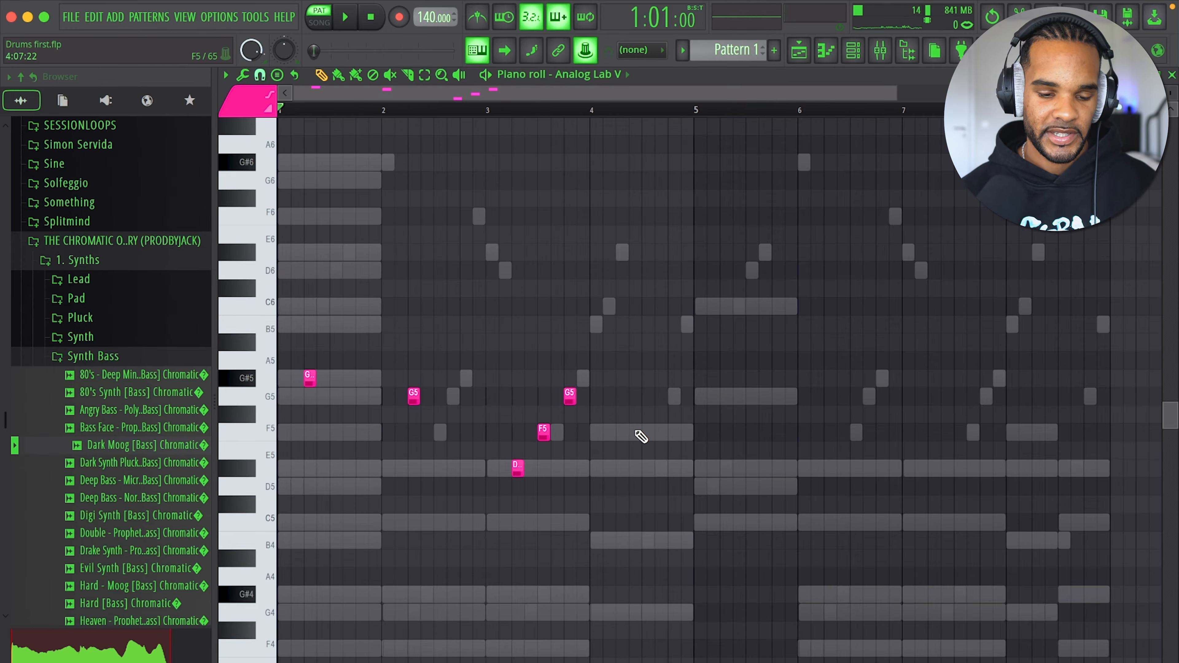
- Start the Analog Lab V melody with F5 on the first beat of bar 1, followed by G5 instead of G#5
{"action": "right_click", "coordinate": [637, 432], "text": "super"}
{"action": "scroll", "coordinate": [654, 434], "scroll_direction": "down", "scroll_amount": 3}
{"action": "key", "text": "space"}
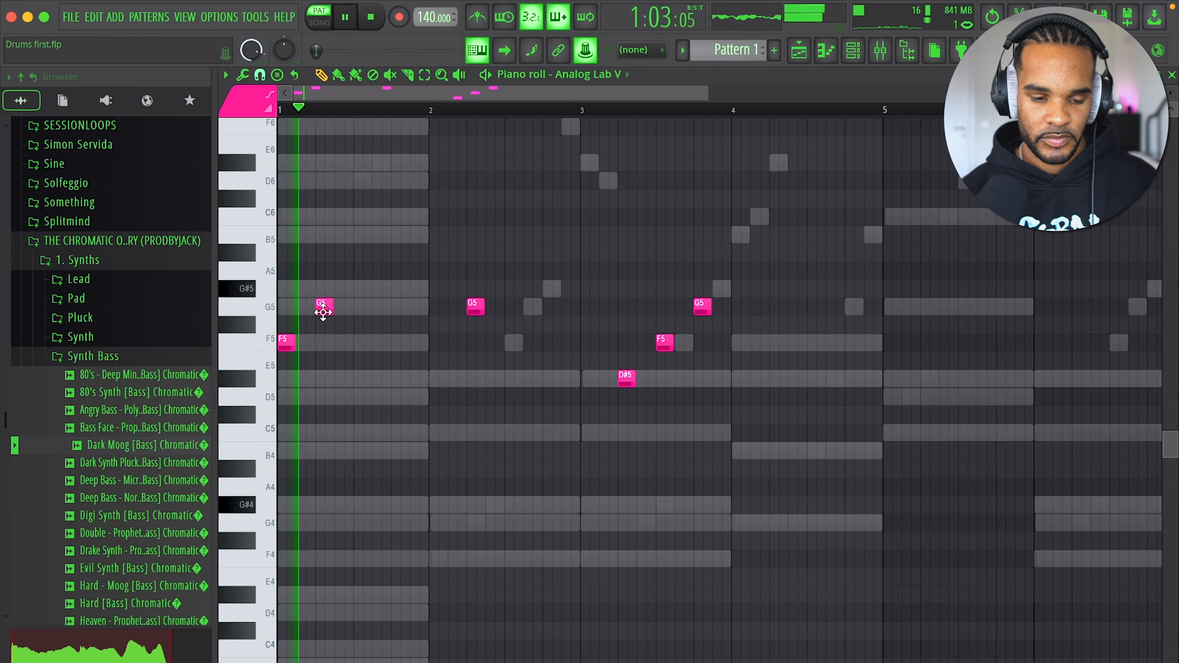
- Replace the bar 3 notes with a descending F5, D#5 and D5, spaced so that D5 lands on the start of bar 3
{"action": "key", "text": "space"}
{"action": "left_click", "coordinate": [503, 343]}
{"action": "left_click", "coordinate": [547, 397]}
{"action": "key", "text": "space"}
{"action": "right_click", "coordinate": [626, 379]}
{"action": "right_click", "coordinate": [665, 344]}
{"action": "right_click", "coordinate": [703, 307]}
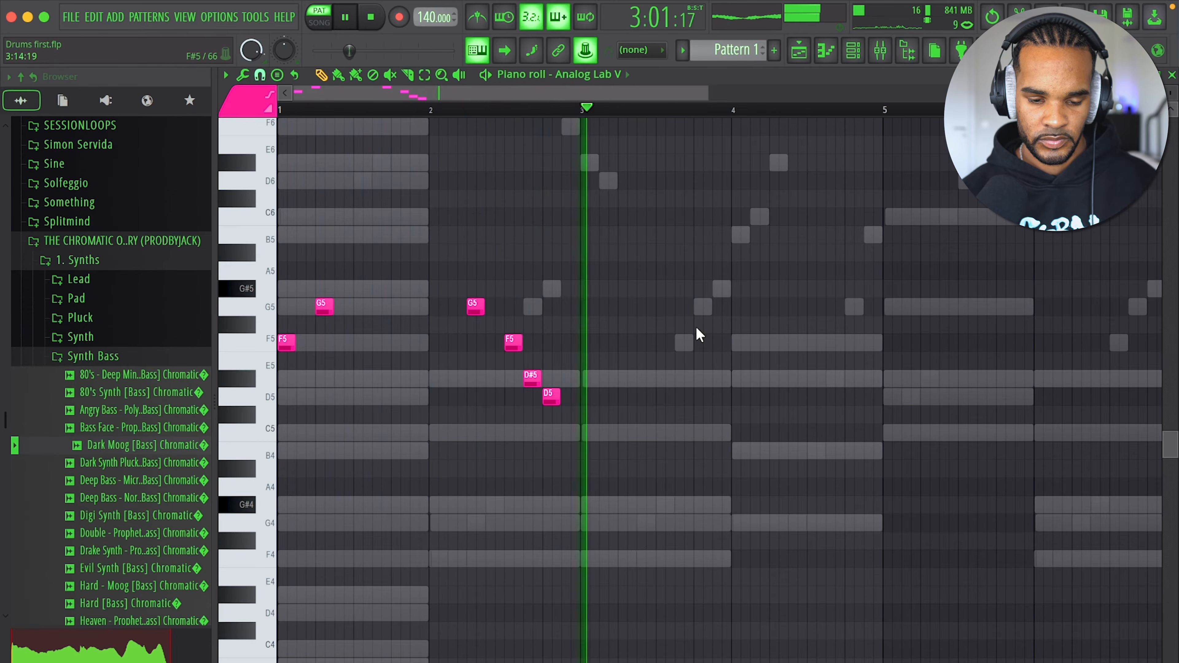
{"action": "mouse_move", "coordinate": [548, 399]}
{"action": "left_mouse_down"}
{"action": "mouse_move", "coordinate": [586, 399]}
{"action": "mouse_move", "coordinate": [540, 376]}
{"action": "mouse_move", "coordinate": [551, 376]}
{"action": "left_mouse_up"}
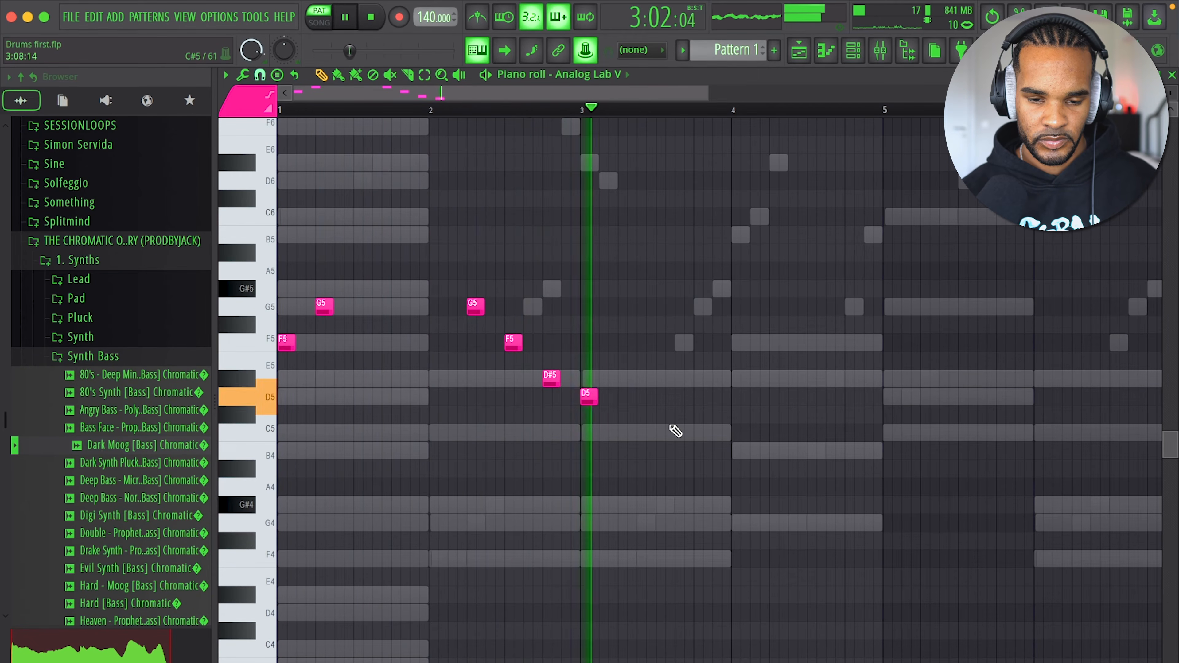
- Add B4 and C5 in the second half of bar 4 and repeat the four-bar Analog Lab V phrase over bars 5 to 8
{"action": "left_click", "coordinate": [810, 450]}
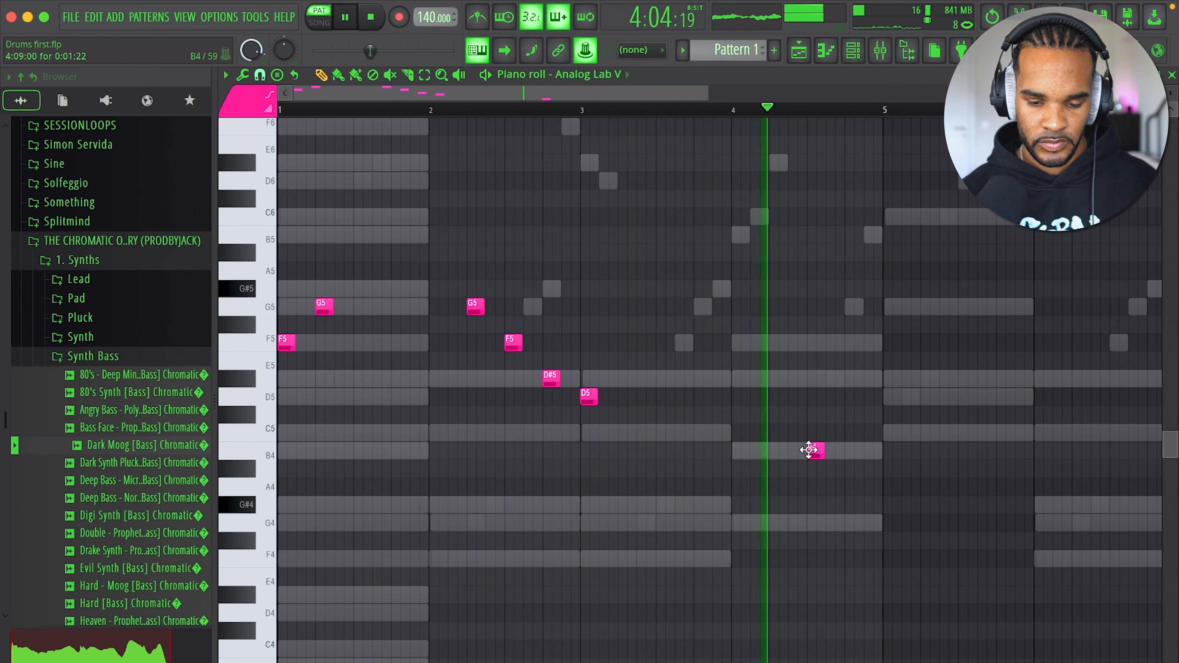
{"action": "left_click", "coordinate": [847, 415]}
{"action": "key", "text": "space"}
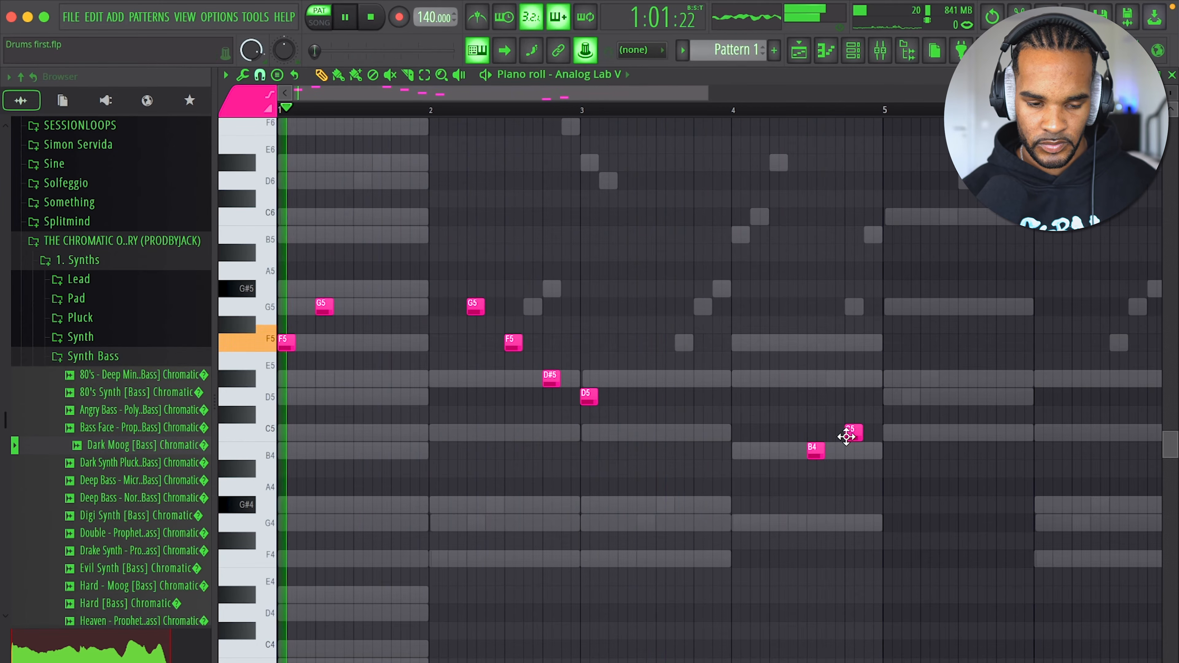
{"action": "scroll", "coordinate": [802, 263], "scroll_direction": "down", "scroll_amount": 1}
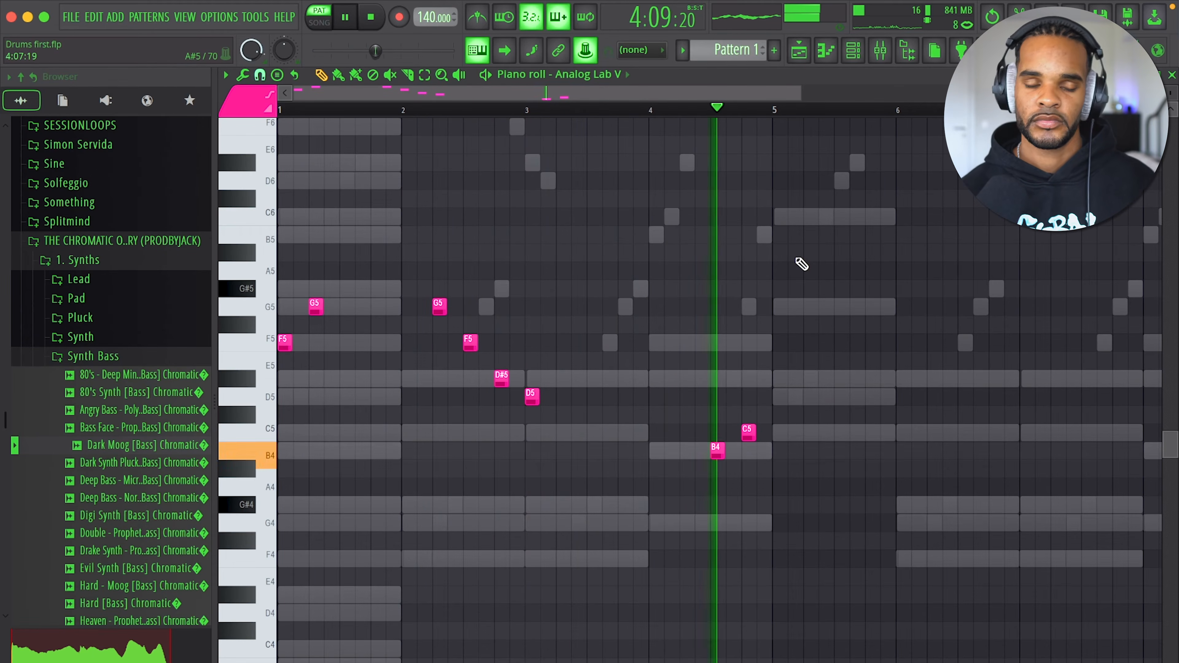
{"action": "left_click_drag", "start_coordinate": [780, 114], "coordinate": [281, 116]}
{"action": "key", "text": "ctrl+b"}
- Raise the two notes ending bar 4 to C5 and D5, auditioning from the start of that bar
{"action": "right_click", "coordinate": [458, 255], "text": "ctrl"}
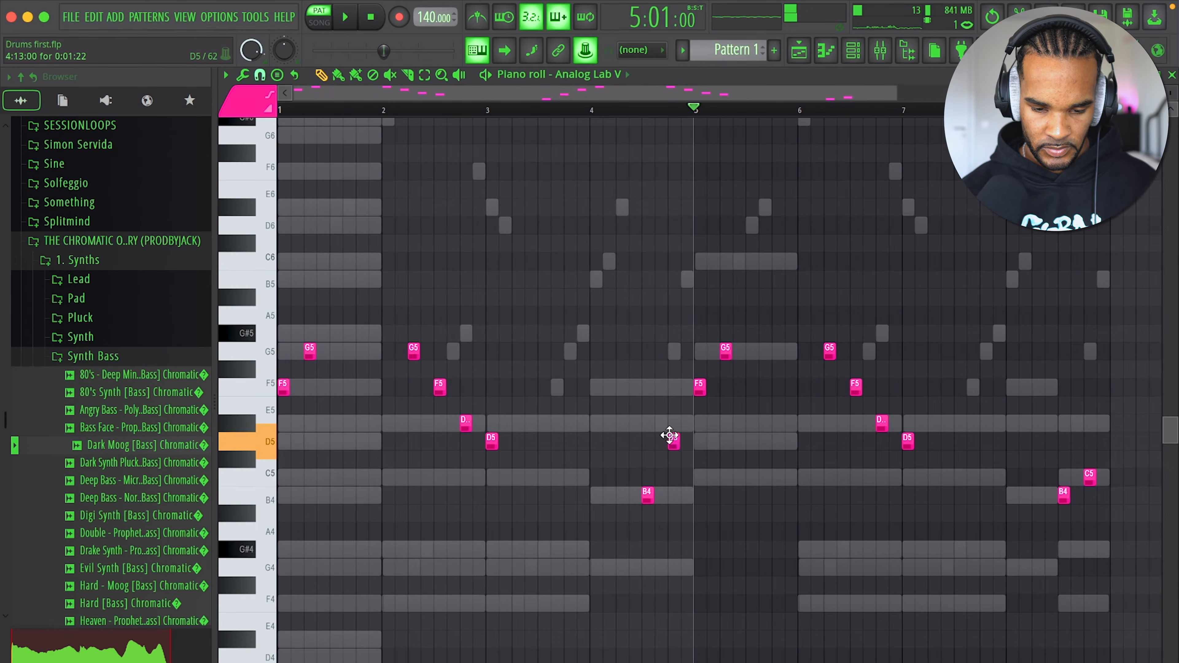
{"action": "left_click", "coordinate": [610, 110]}
{"action": "key", "text": "space"}
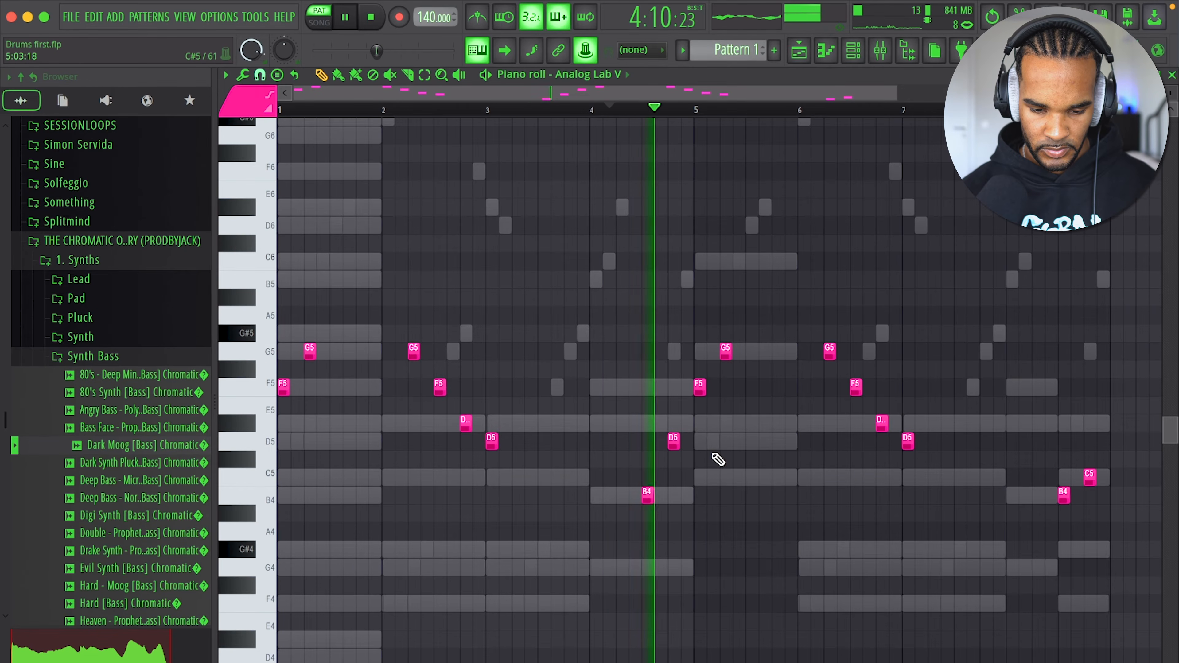
{"action": "key", "text": "space"}
{"action": "key", "text": "space"}
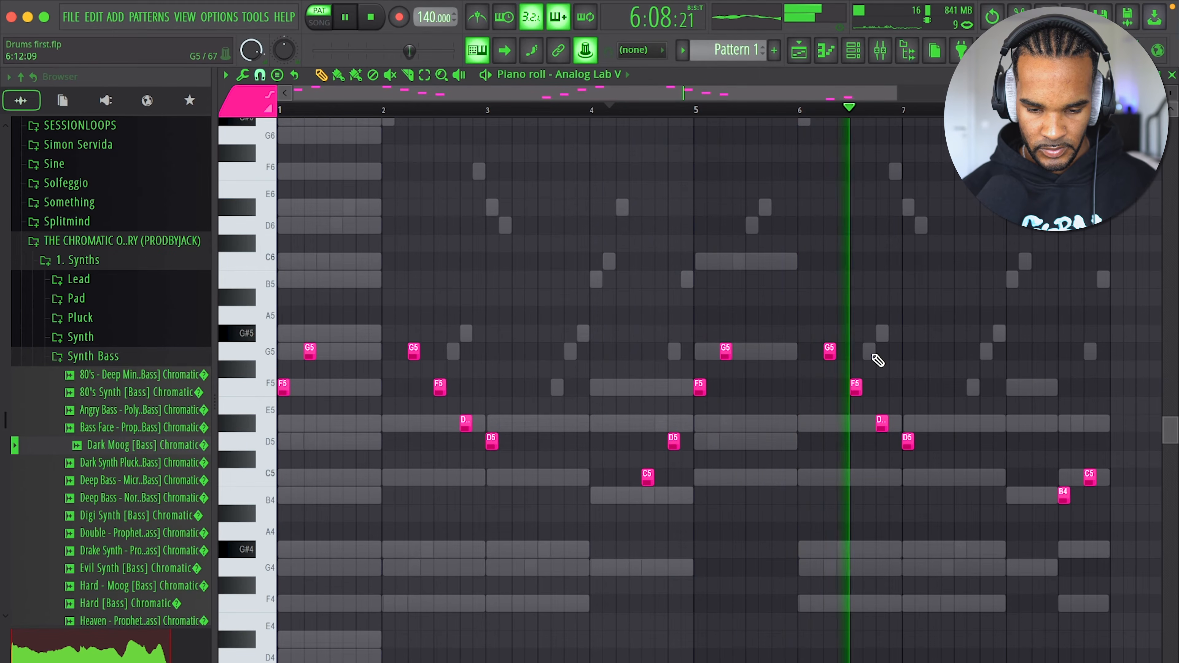
- Place a C6 near the end of bar 7 and delete the last two notes of bar 8
{"action": "left_click", "coordinate": [989, 352]}
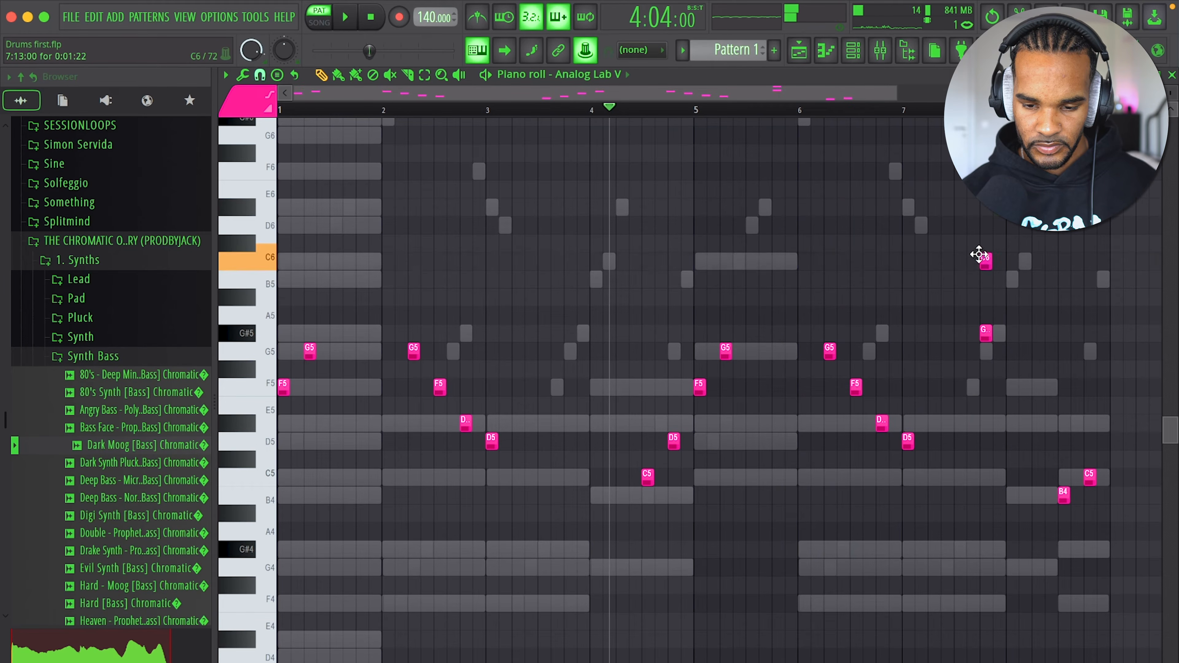
{"action": "left_click_drag", "start_coordinate": [1143, 433], "coordinate": [1060, 576]}
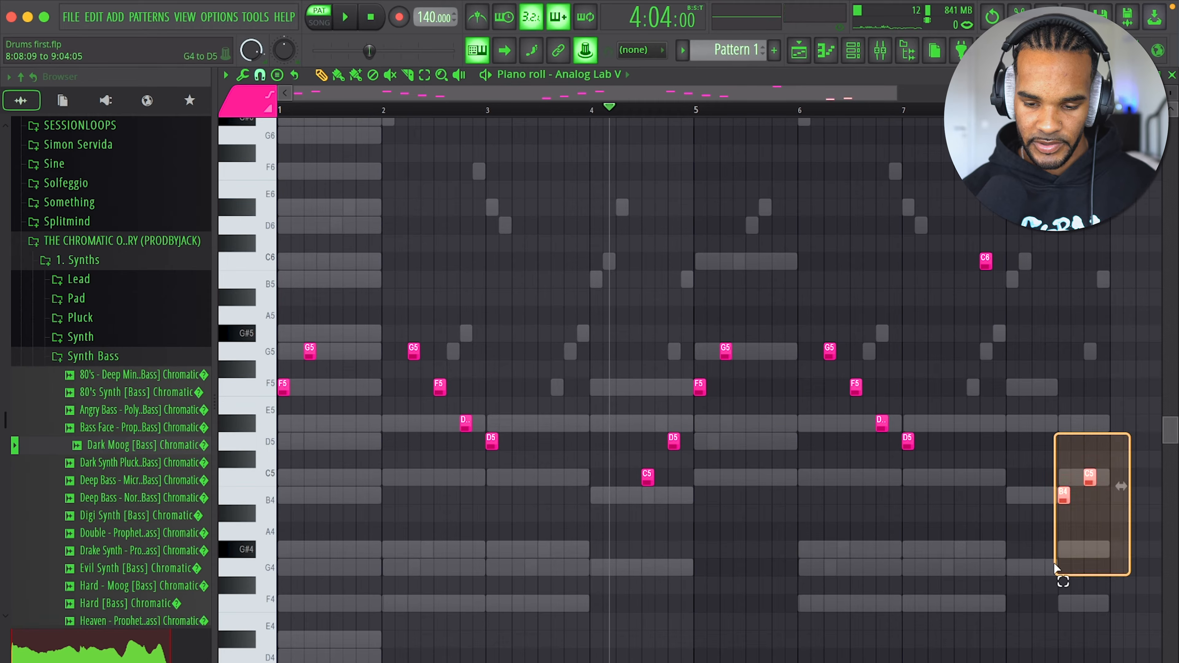
{"action": "key", "text": "Delete"}
- Write a new bar 8 ending with B5, G#5, G5 and a half-bar F5, auditioning from bar 7
{"action": "left_click", "coordinate": [903, 115]}
{"action": "key", "text": "space"}
{"action": "left_click", "coordinate": [1034, 297]}
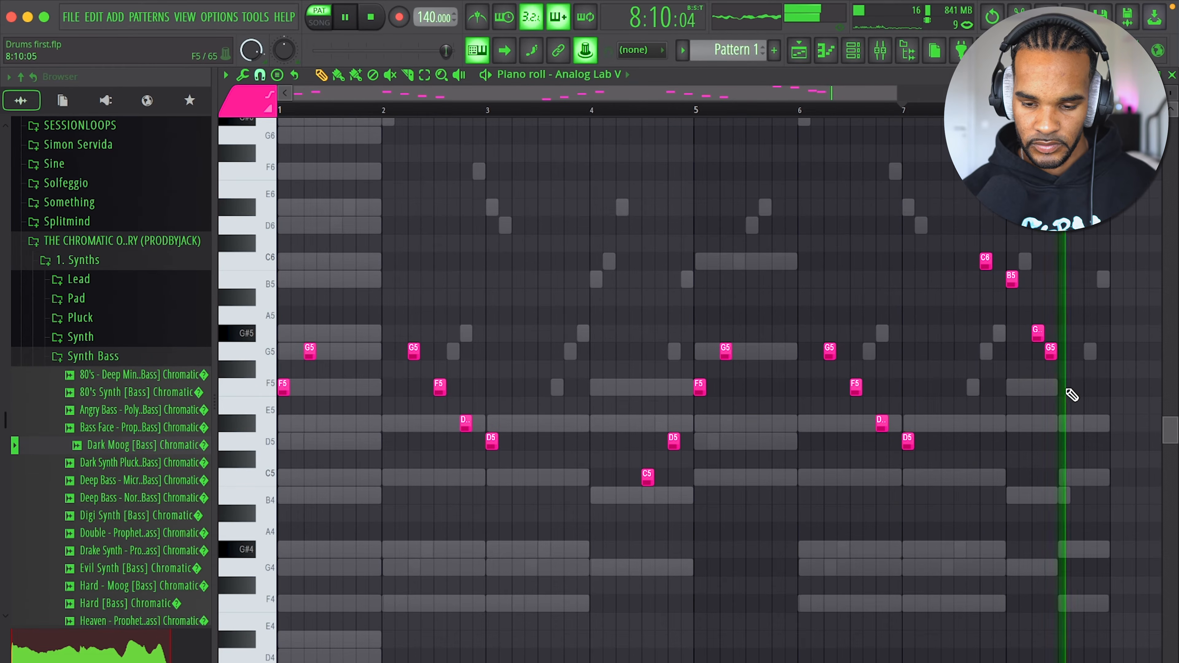
{"action": "key", "text": "space"}
{"action": "left_click_drag", "start_coordinate": [1068, 386], "coordinate": [1109, 387]}
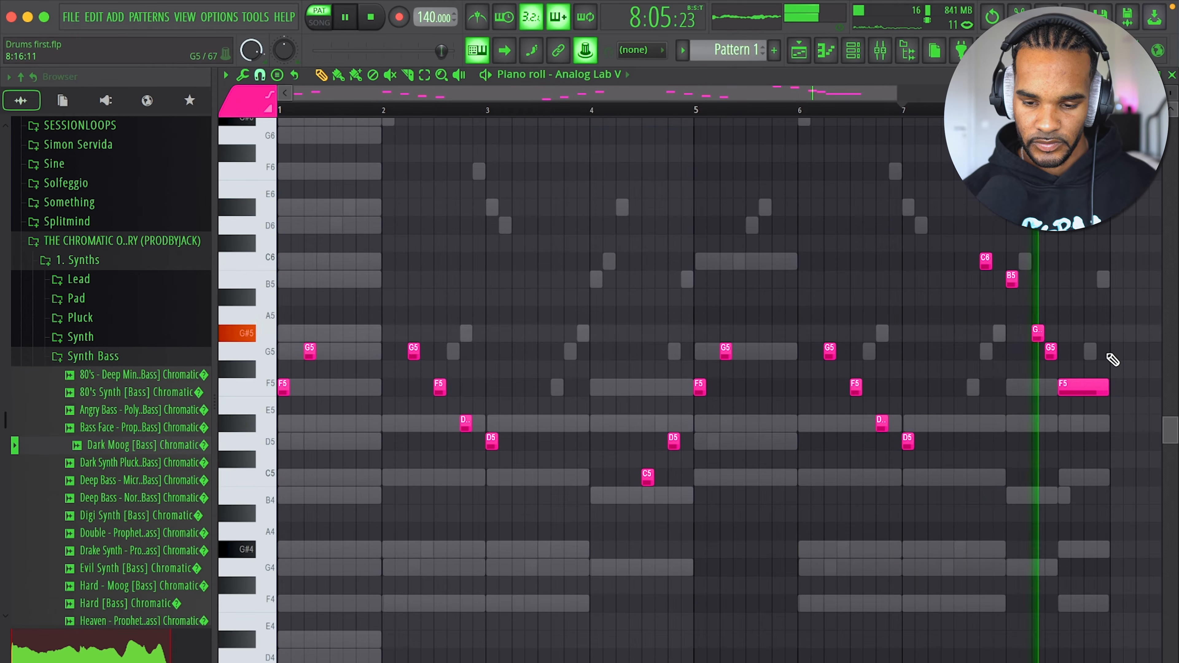
- In bar 8, shift the G5 half a beat later and shorten the closing F5 to the last quarter of the bar
{"action": "key", "text": "space"}
{"action": "left_click_drag", "start_coordinate": [1051, 352], "coordinate": [1063, 353]}
{"action": "left_click_drag", "start_coordinate": [1110, 387], "coordinate": [1109, 387]}
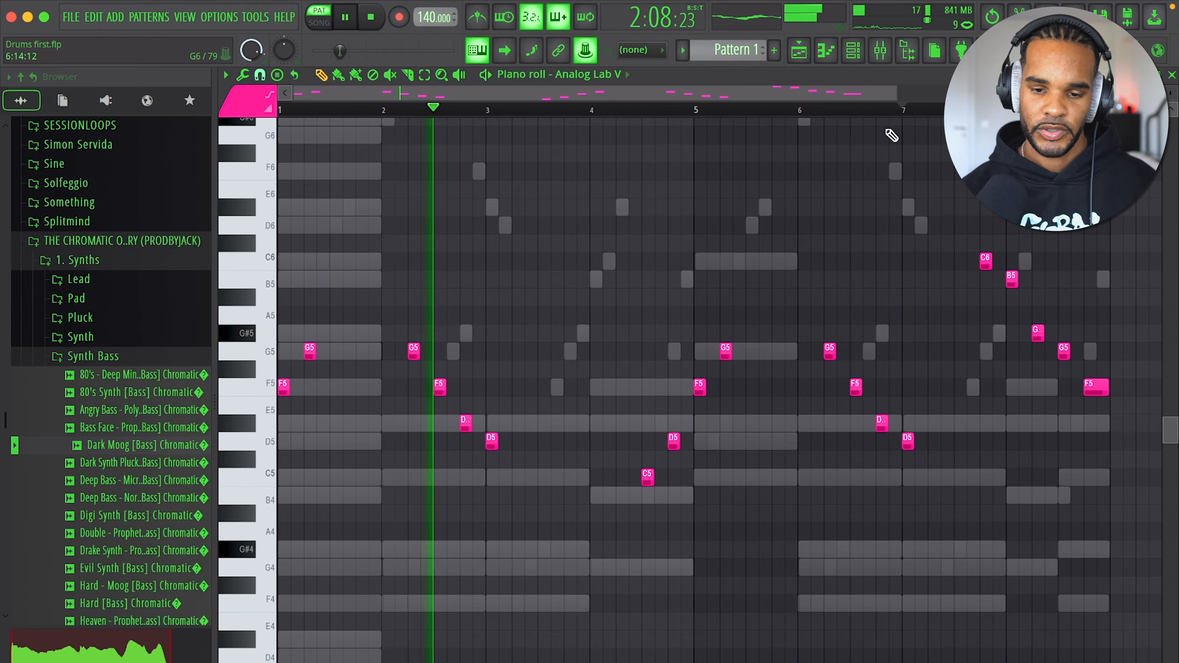
- Route Analog Lab V to mixer track 5 and lower the bell track's volume to about 64%
{"action": "key", "text": "F6"}
{"action": "key", "text": "F9"}
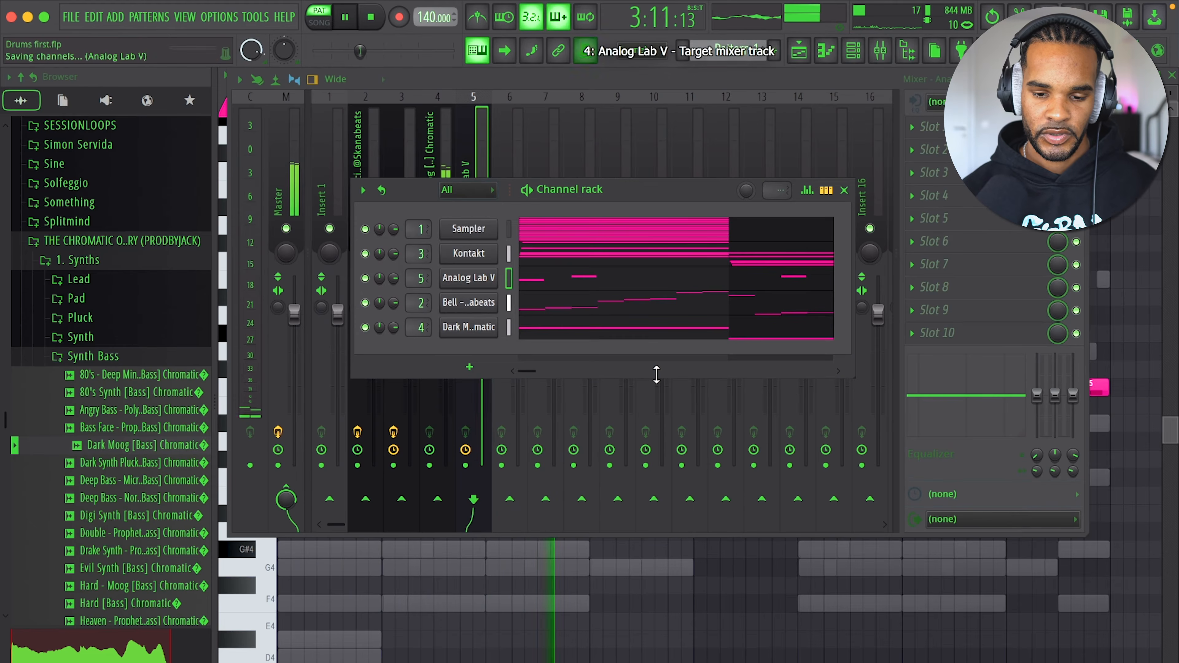
{"action": "left_click", "coordinate": [844, 190]}
{"action": "left_click_drag", "start_coordinate": [374, 358], "coordinate": [374, 368]}
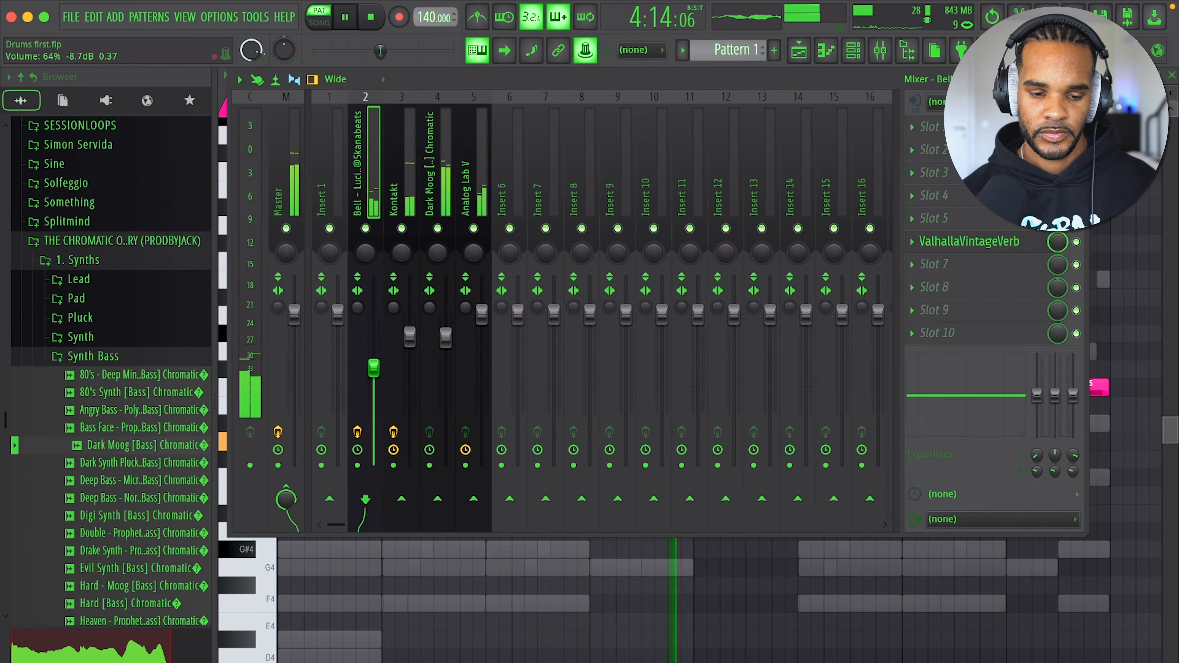
- Add ValhallaVintageVerb to the Analog Lab V mixer track in slot 5 and set its mix to 38.3%
{"action": "left_click", "coordinate": [468, 321]}
{"action": "left_click", "coordinate": [934, 218]}
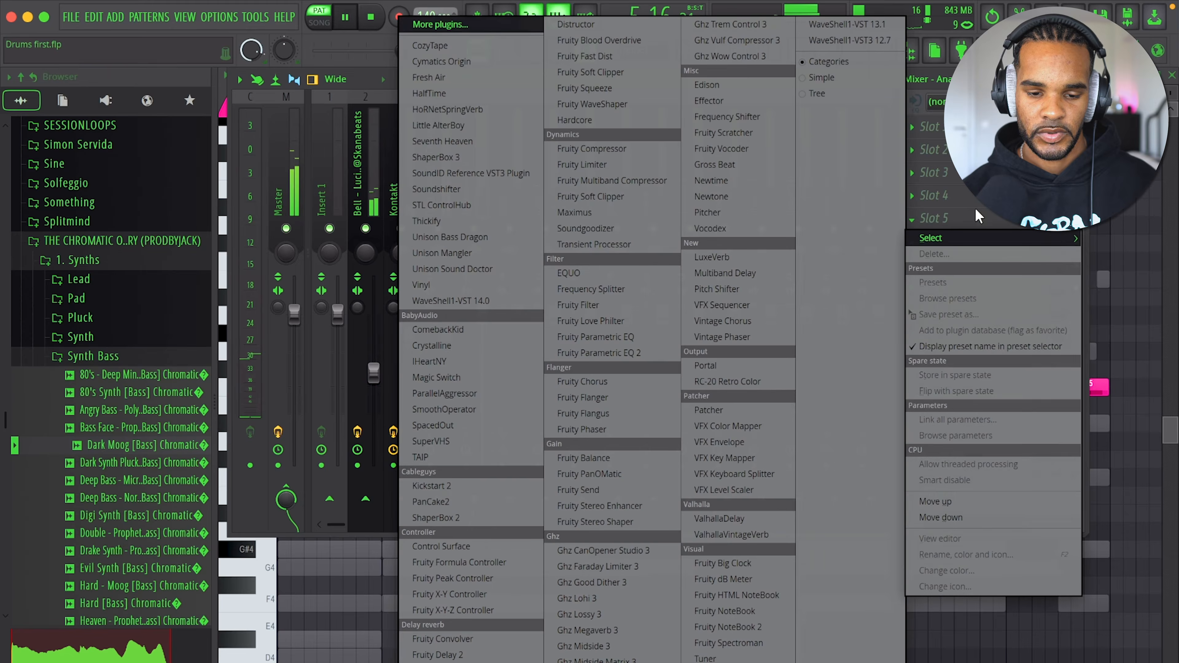
{"action": "left_click", "coordinate": [745, 534]}
{"action": "left_click_drag", "start_coordinate": [59, 181], "coordinate": [43, 277]}
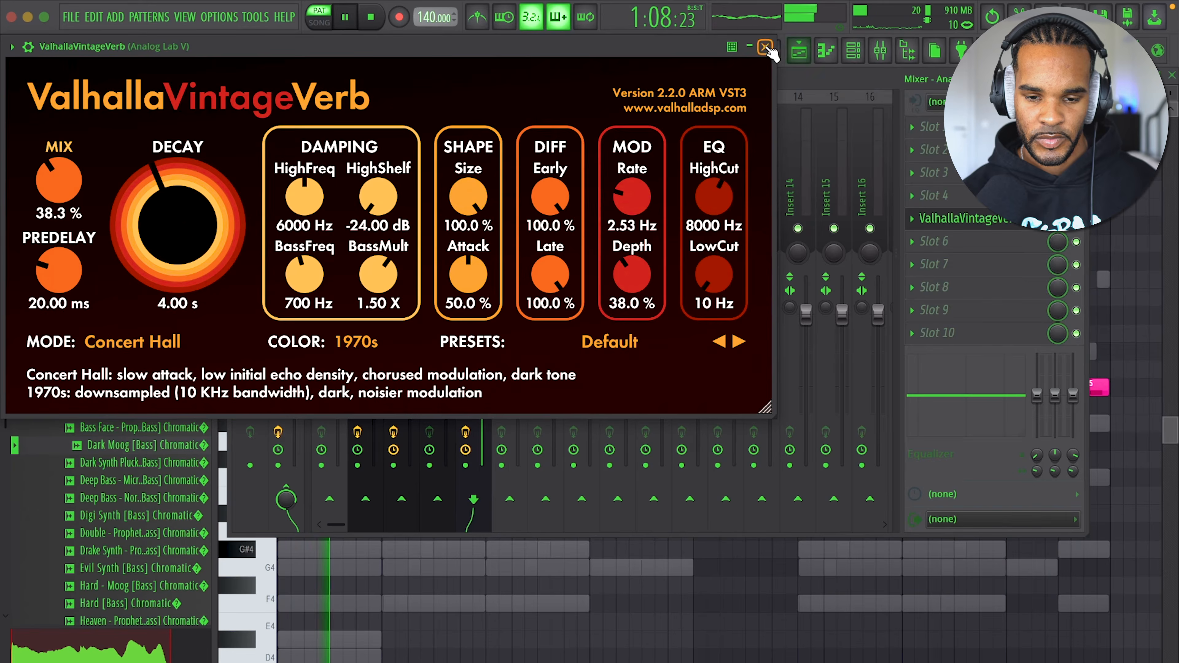
{"action": "left_click", "coordinate": [765, 47]}
- Add Kickstart 2 to slot 6 of the Analog Lab V track at 85% mix and pan the bell track slightly right
{"action": "left_click", "coordinate": [933, 241]}
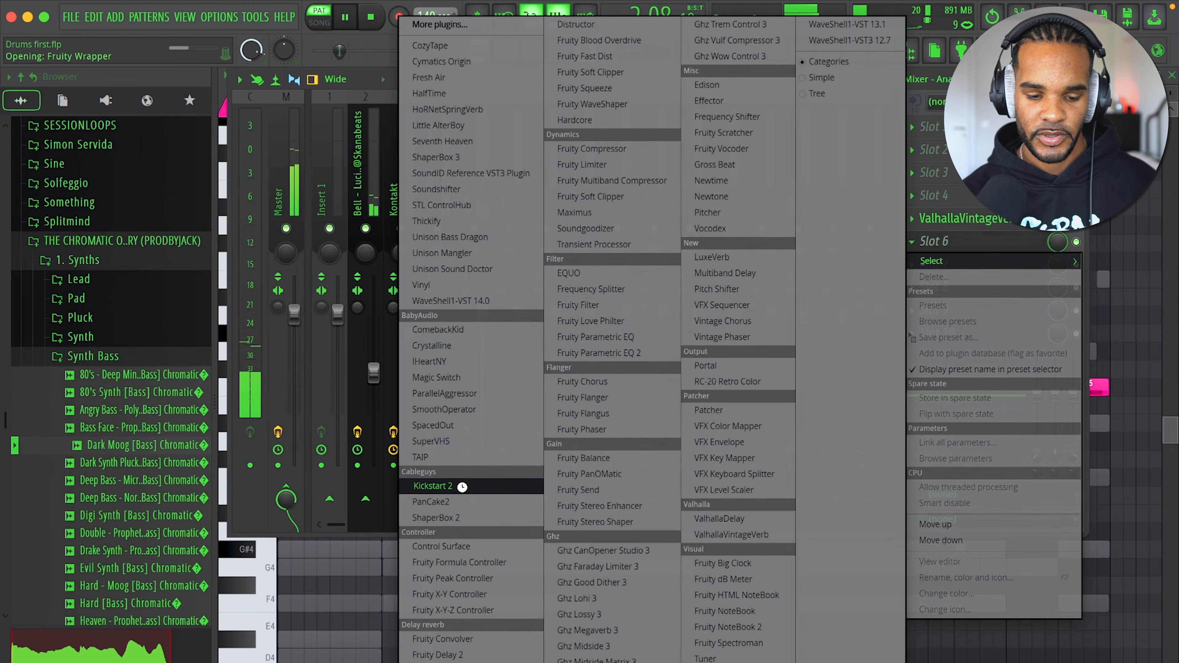
{"action": "left_click", "coordinate": [462, 487]}
{"action": "left_click", "coordinate": [341, 315]}
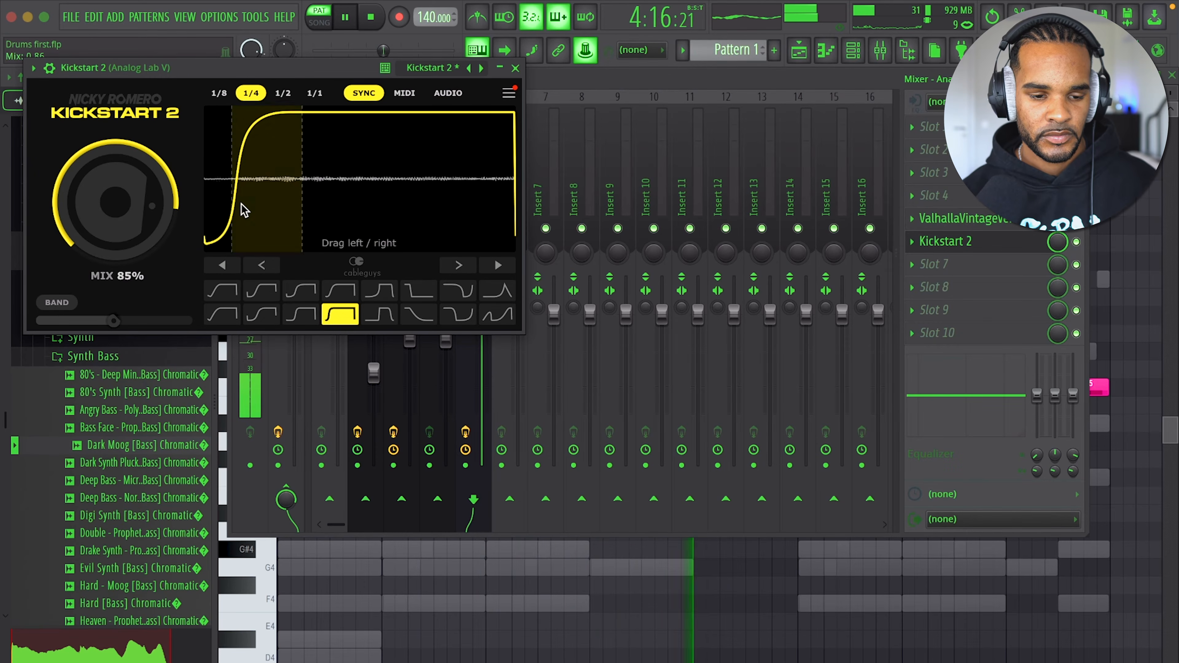
{"action": "left_click", "coordinate": [515, 67]}
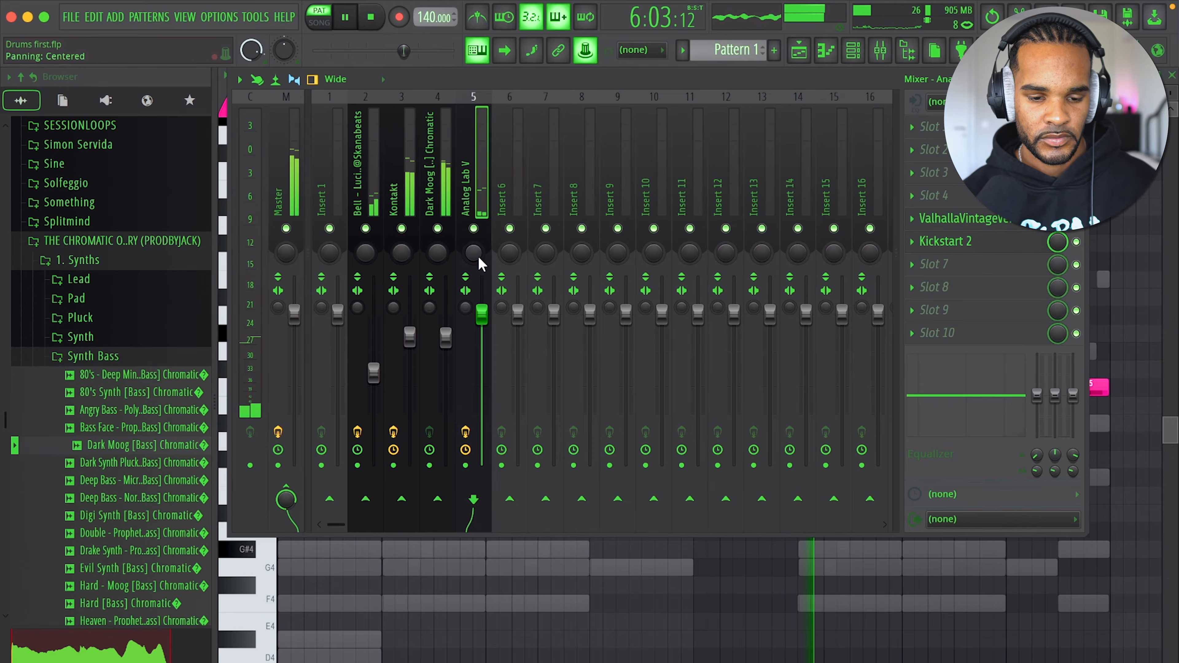
{"action": "left_click_drag", "start_coordinate": [365, 253], "coordinate": [366, 247]}
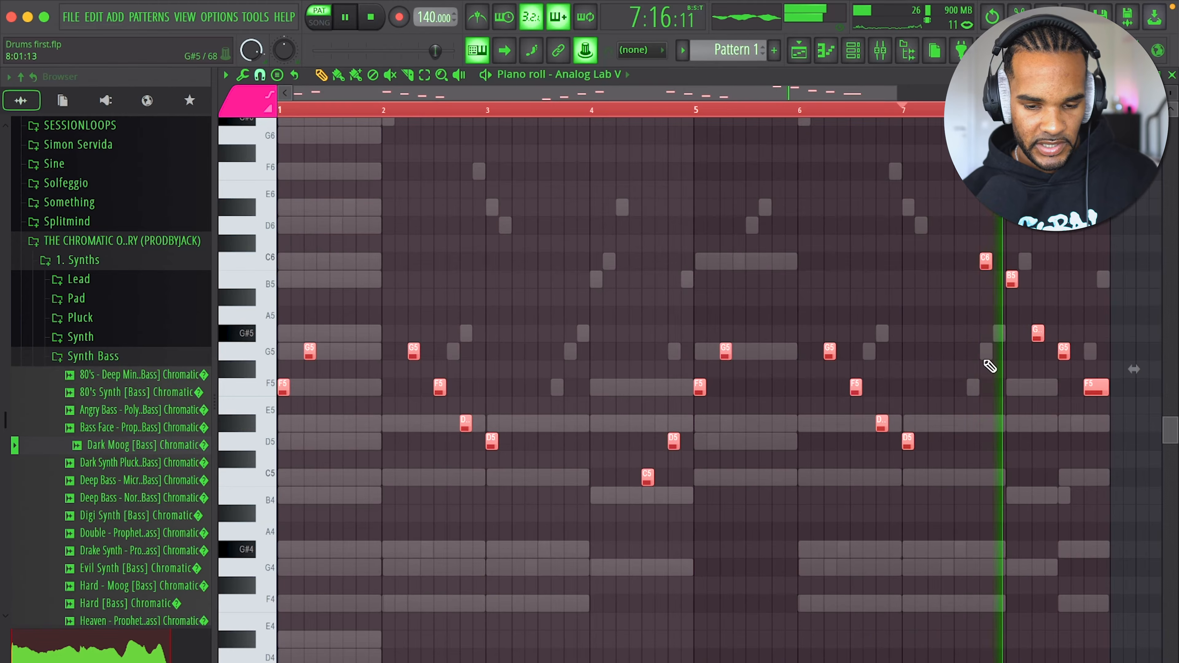
- Duplicate the whole Analog Lab V counter-melody one octave lower across all eight bars
{"action": "key", "text": "ctrl+Down"}
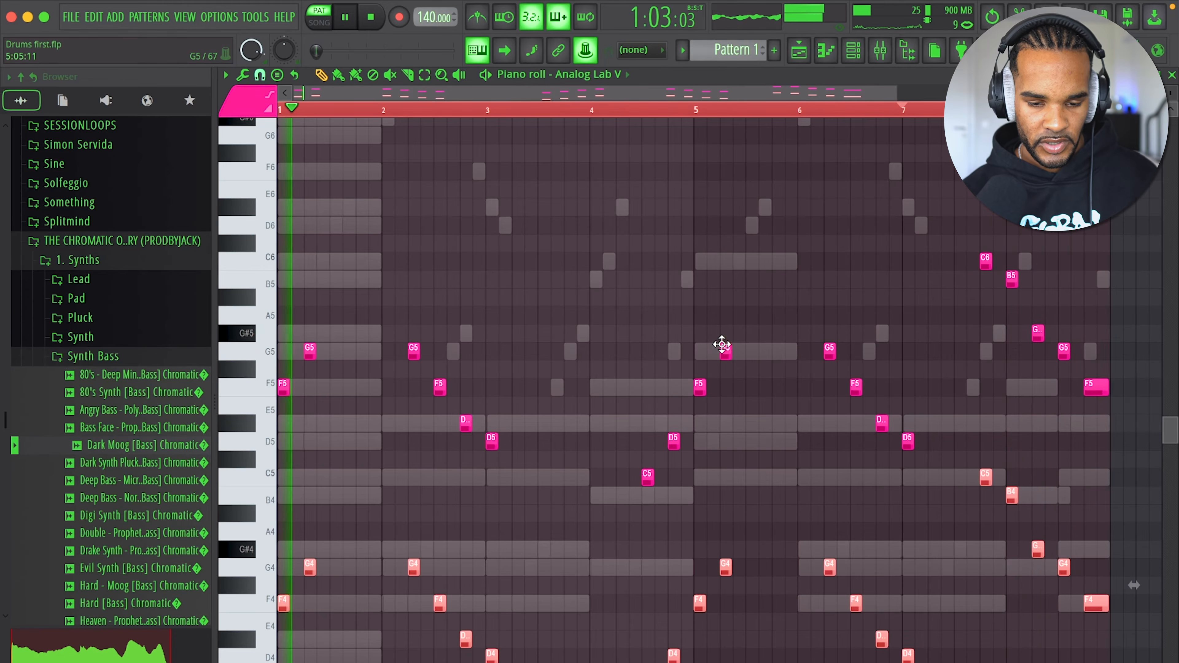
{"action": "scroll", "coordinate": [655, 250], "scroll_direction": "down", "scroll_amount": 2}
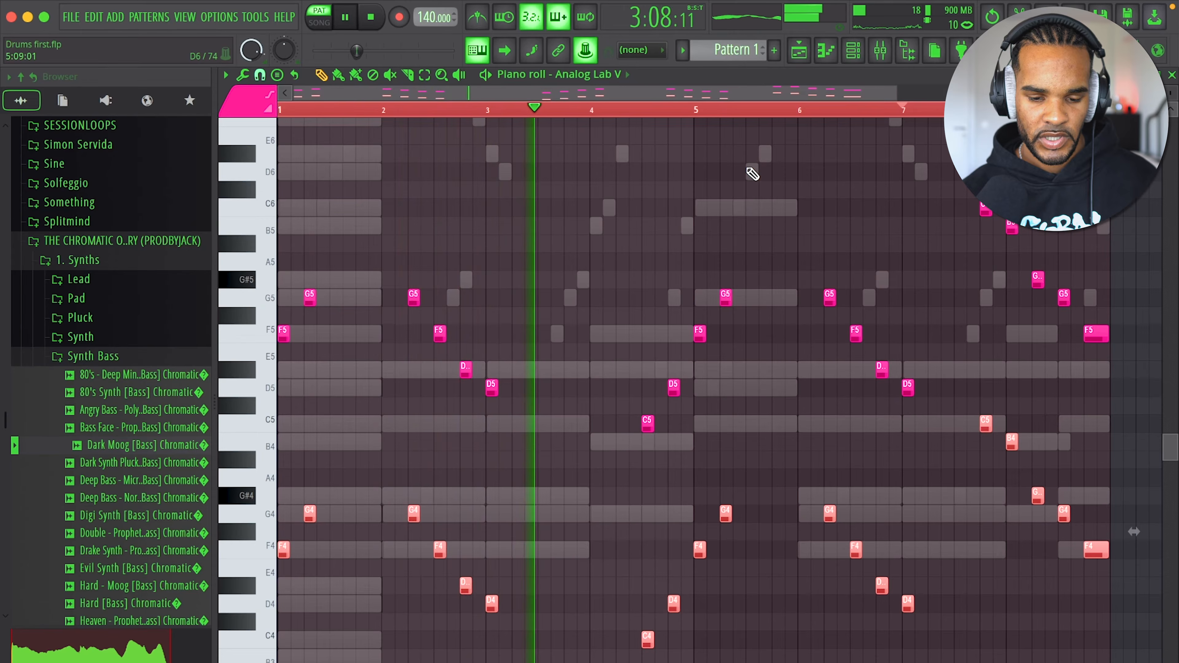
- Add Fruity Parametric EQ 2 to slot 8 of the Analog Lab V track, roll off the lows and dip band 4 around 500 Hz
{"action": "left_click", "coordinate": [881, 51]}
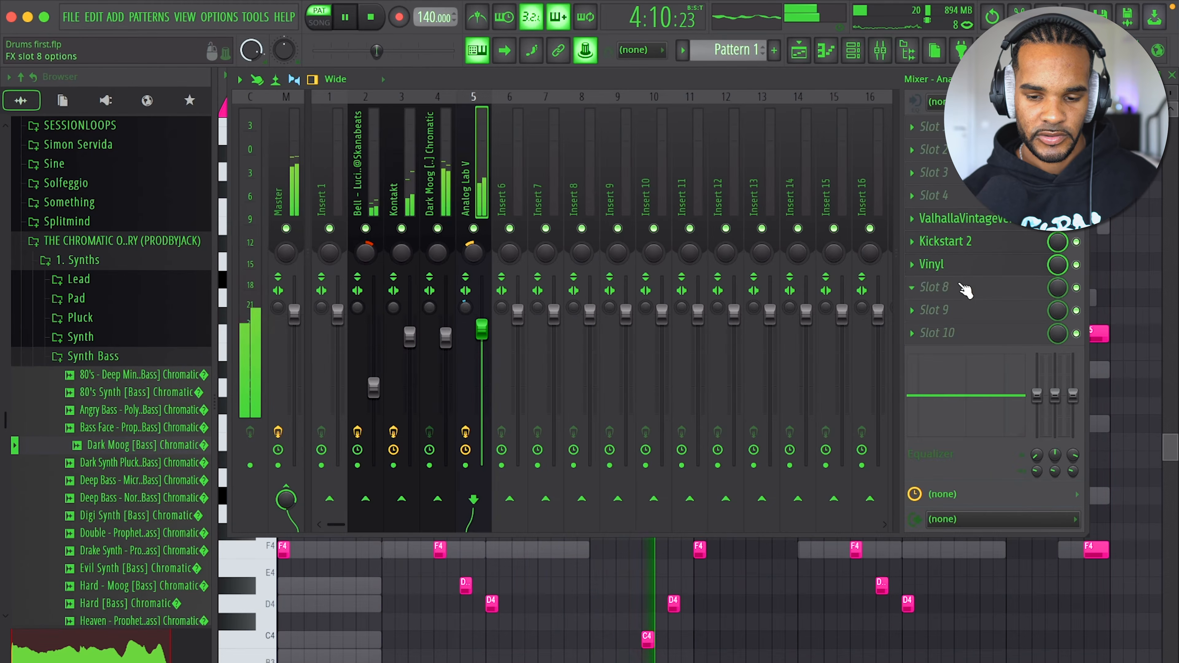
{"action": "left_click", "coordinate": [966, 290]}
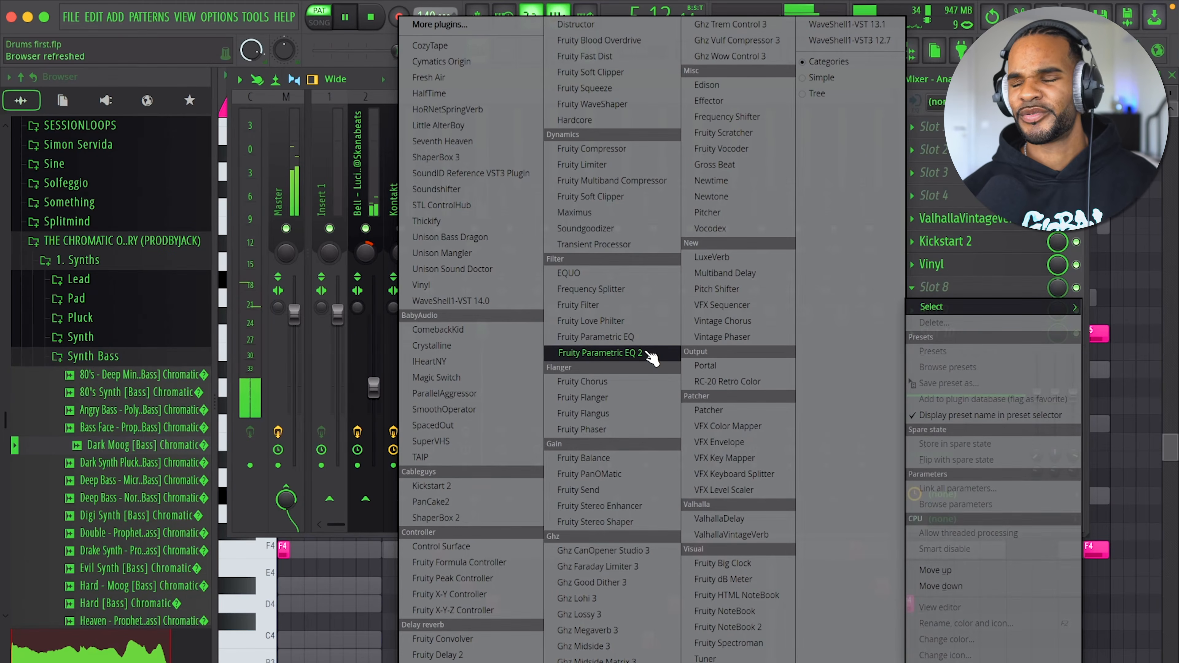
{"action": "left_click", "coordinate": [600, 353]}
{"action": "left_click_drag", "start_coordinate": [361, 315], "coordinate": [378, 409]}
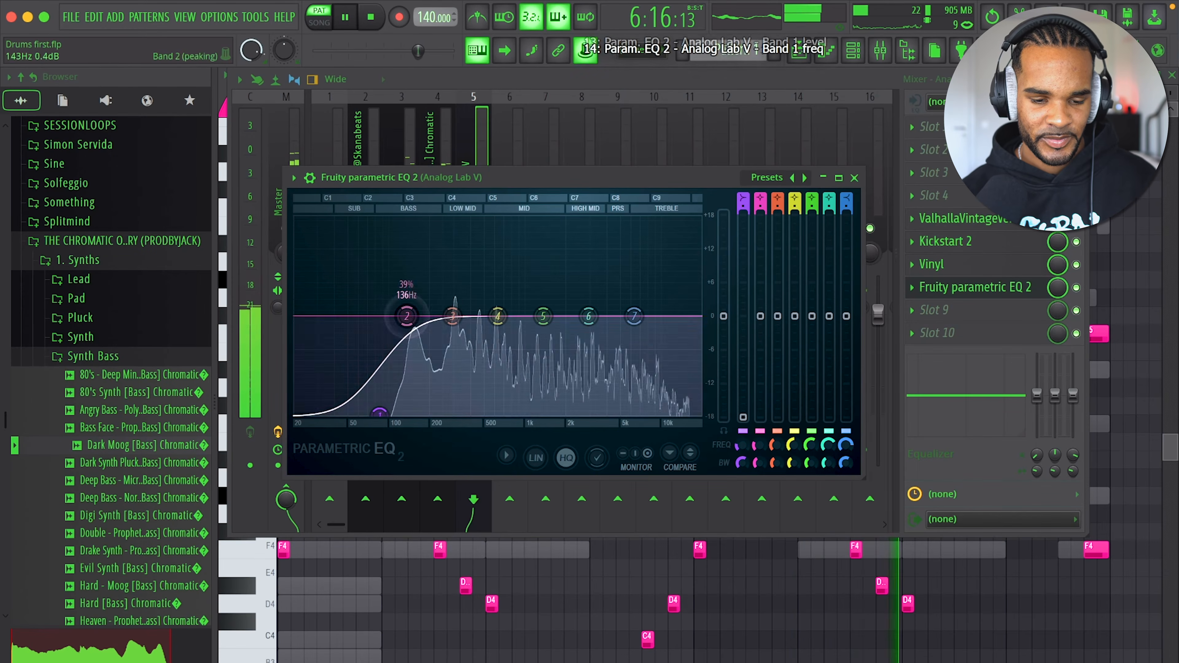
{"action": "left_click_drag", "start_coordinate": [409, 314], "coordinate": [295, 329]}
{"action": "left_click_drag", "start_coordinate": [388, 415], "coordinate": [412, 415]}
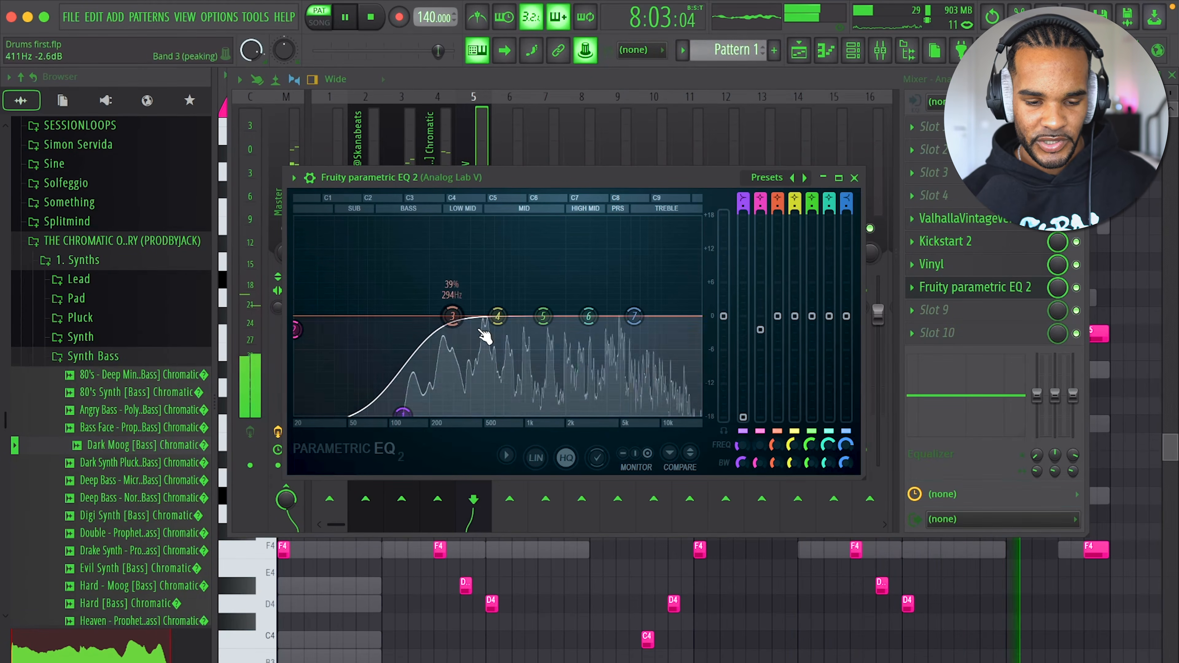
{"action": "left_click_drag", "start_coordinate": [498, 316], "coordinate": [491, 337]}
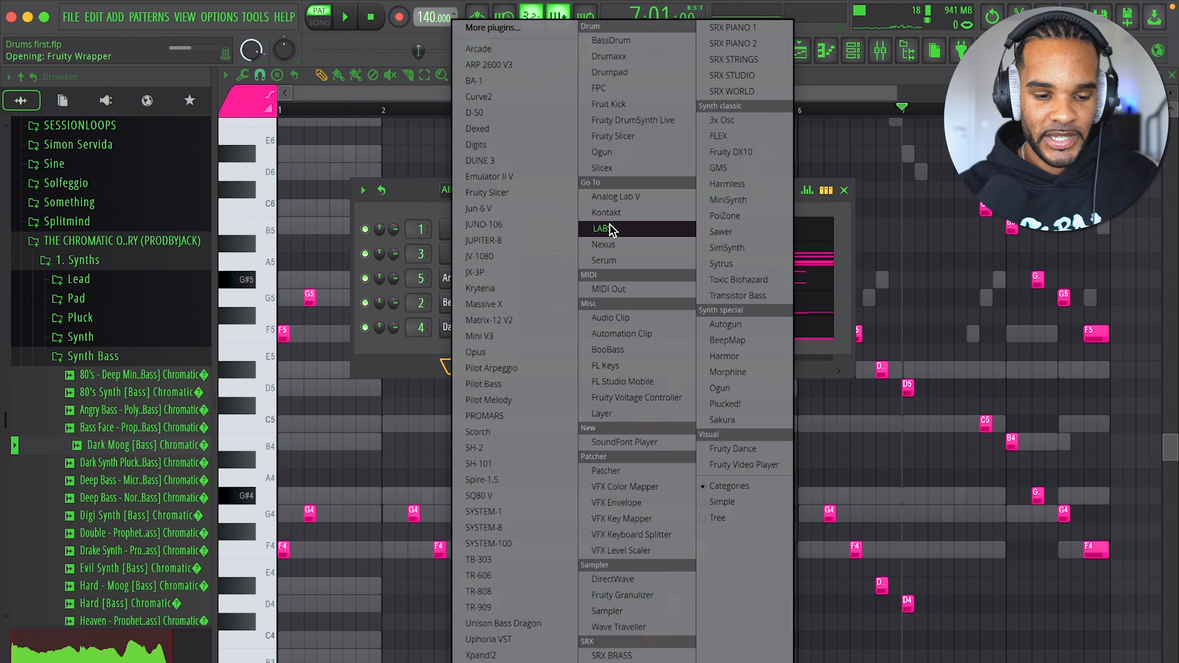
- Add a LABS instrument channel and copy the Kontakt chord pattern into it for playback
{"action": "left_click", "coordinate": [611, 229]}
{"action": "key", "text": "Escape"}
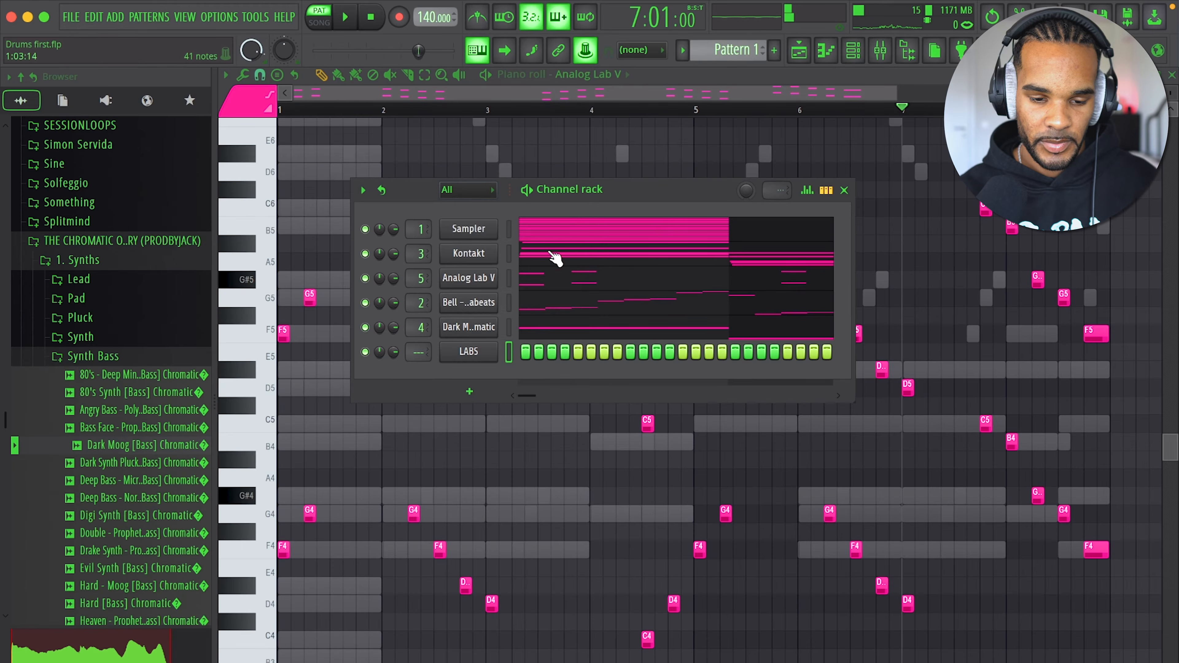
{"action": "left_click", "coordinate": [516, 354]}
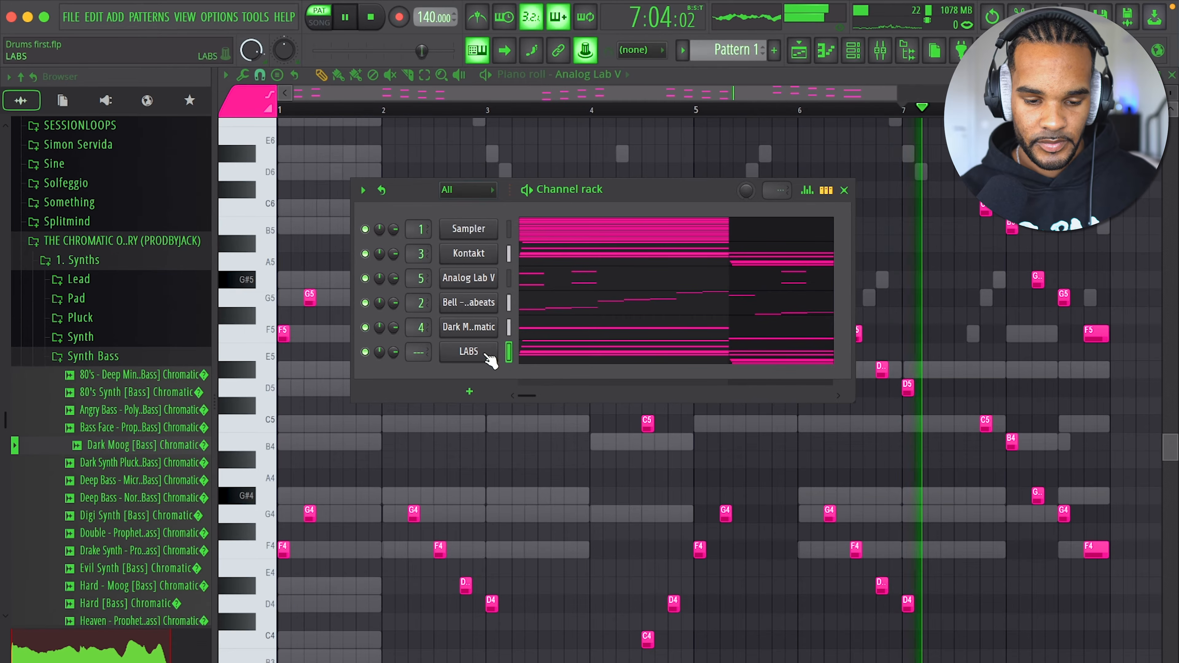
{"action": "key", "text": "space"}
- Solo the LABS channel and review its copied chord notes in the piano roll
{"action": "right_click", "coordinate": [364, 351]}
{"action": "left_click", "coordinate": [380, 367]}
{"action": "left_click", "coordinate": [541, 355]}
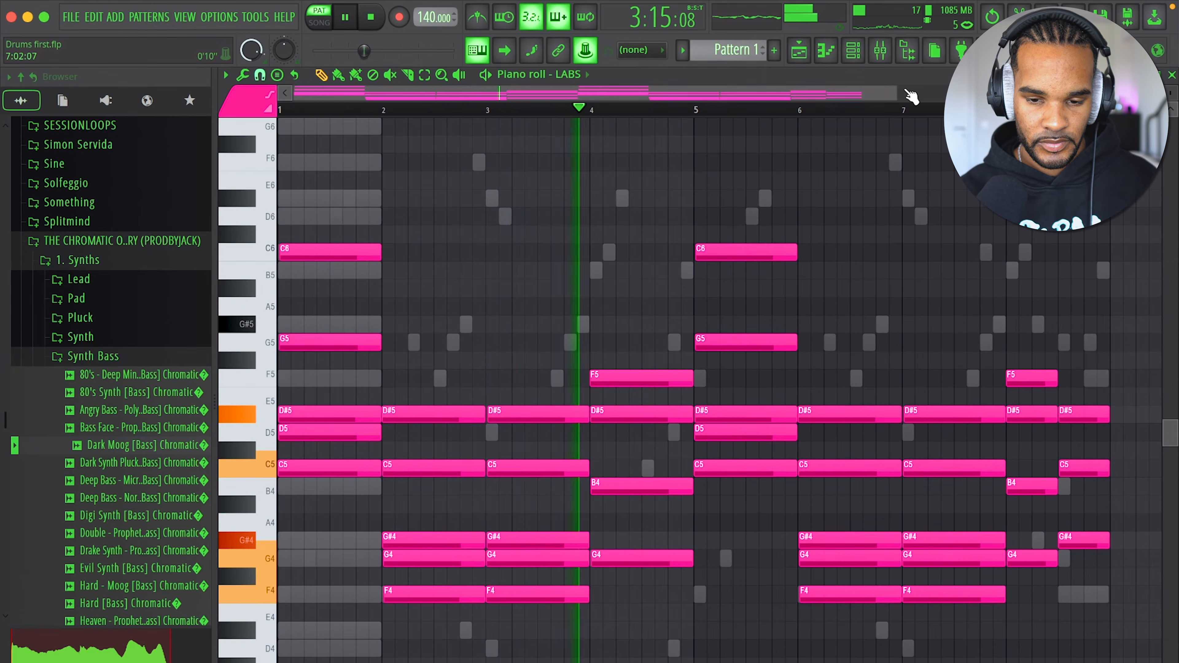
{"action": "left_click", "coordinate": [854, 51]}
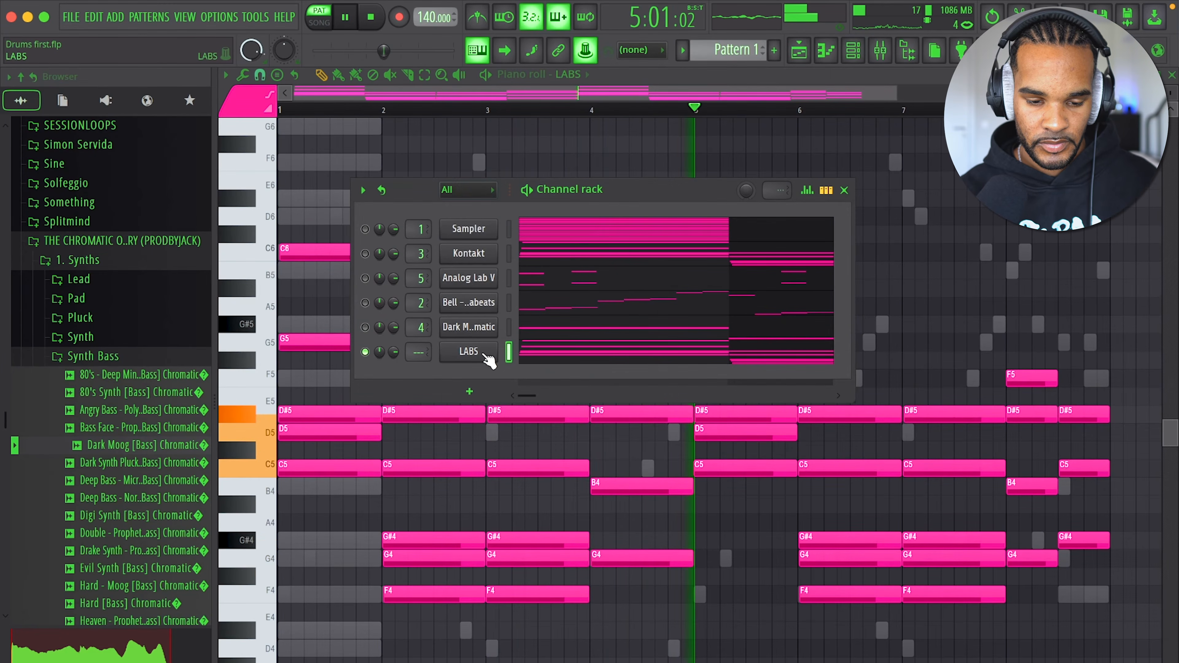
- In LABS with the Glass Piano: Anthem preset, set the attack to about 0.13 and reduce the release to roughly halfway
{"action": "left_click", "coordinate": [485, 355]}
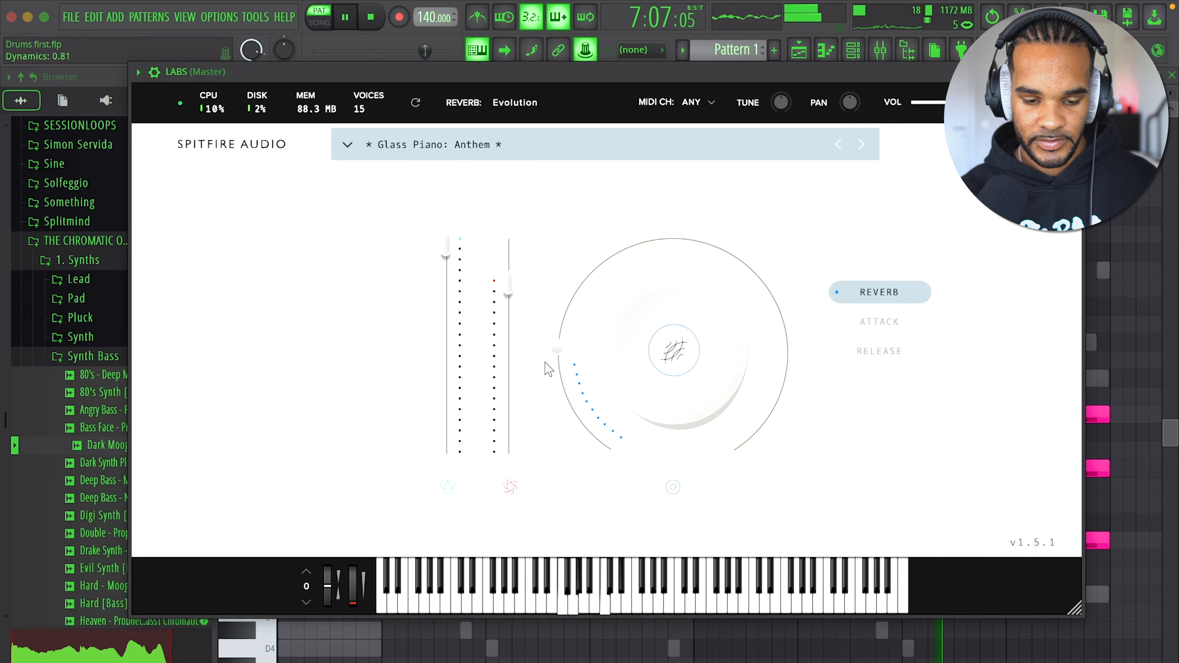
{"action": "left_click", "coordinate": [879, 322]}
{"action": "left_click_drag", "start_coordinate": [563, 390], "coordinate": [559, 378]}
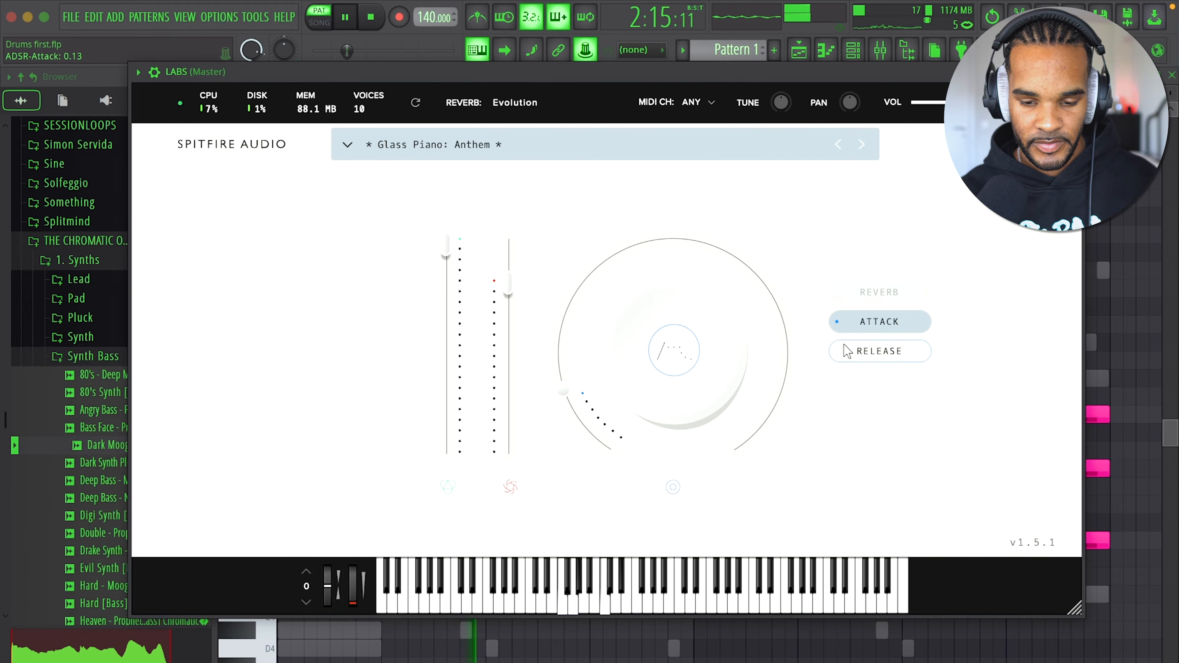
{"action": "left_click", "coordinate": [848, 352]}
{"action": "left_click_drag", "start_coordinate": [801, 354], "coordinate": [663, 271]}
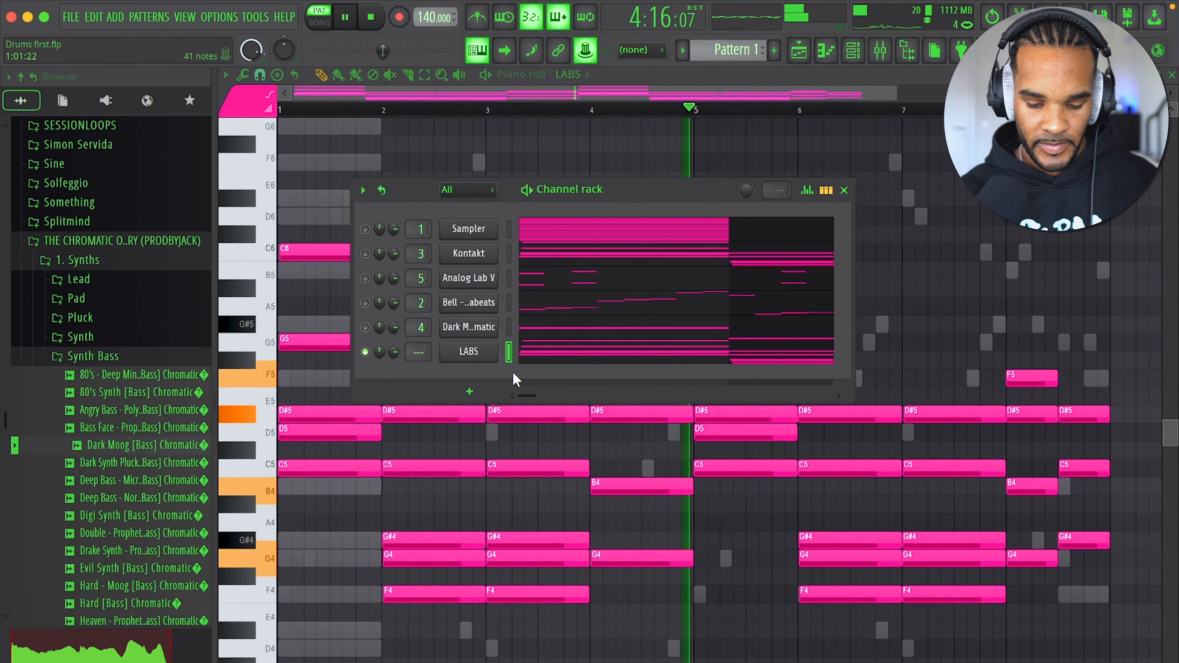
- Route LABS to mixer track 6 and add ValhallaVintageVerb in slot 5 with the 1980s color mode
{"action": "key", "text": "super+l"}
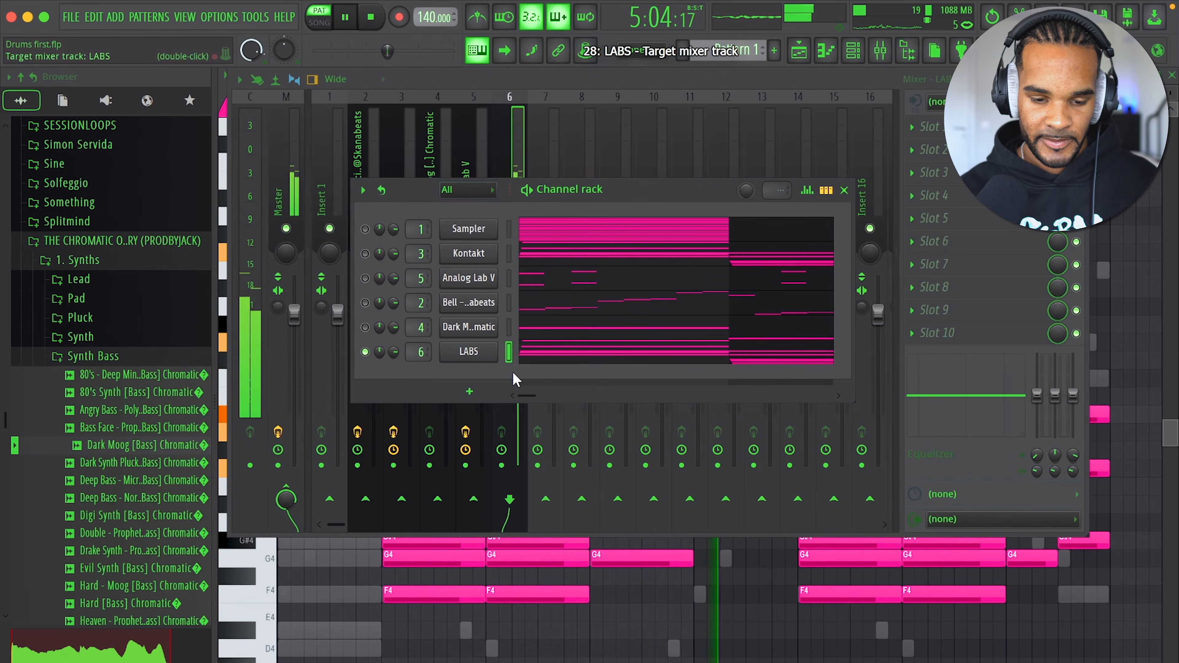
{"action": "left_click", "coordinate": [917, 219]}
{"action": "mouse_move", "coordinate": [932, 237]}
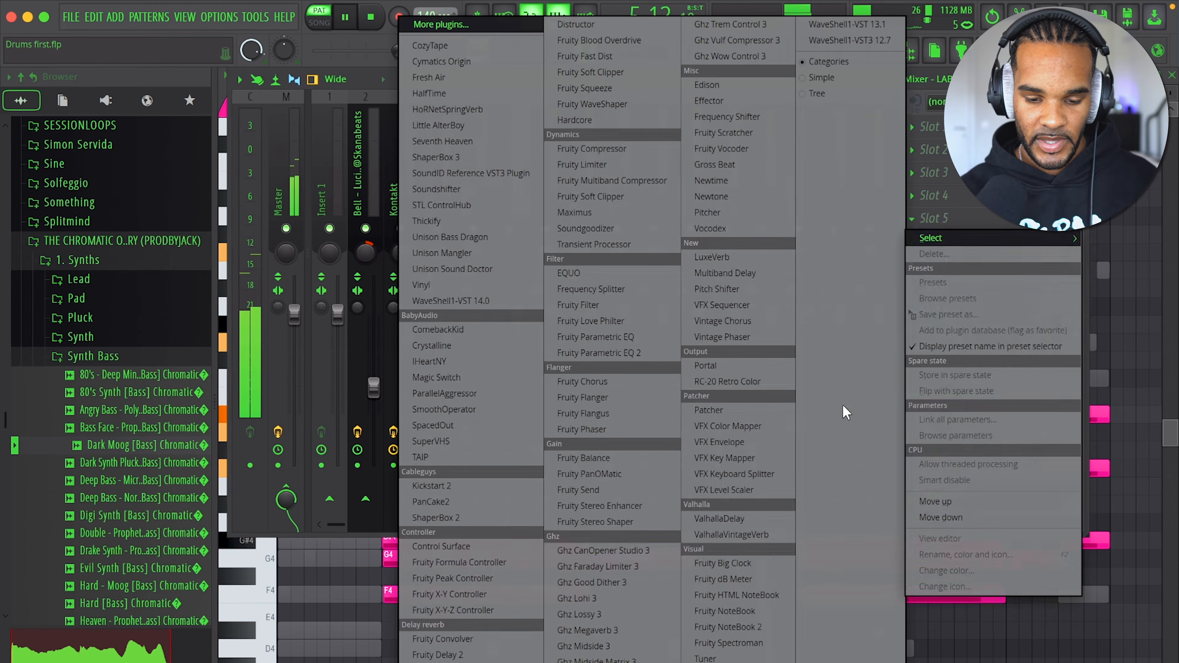
{"action": "left_click", "coordinate": [731, 535]}
{"action": "left_click", "coordinate": [402, 385]}
{"action": "left_click", "coordinate": [411, 426]}
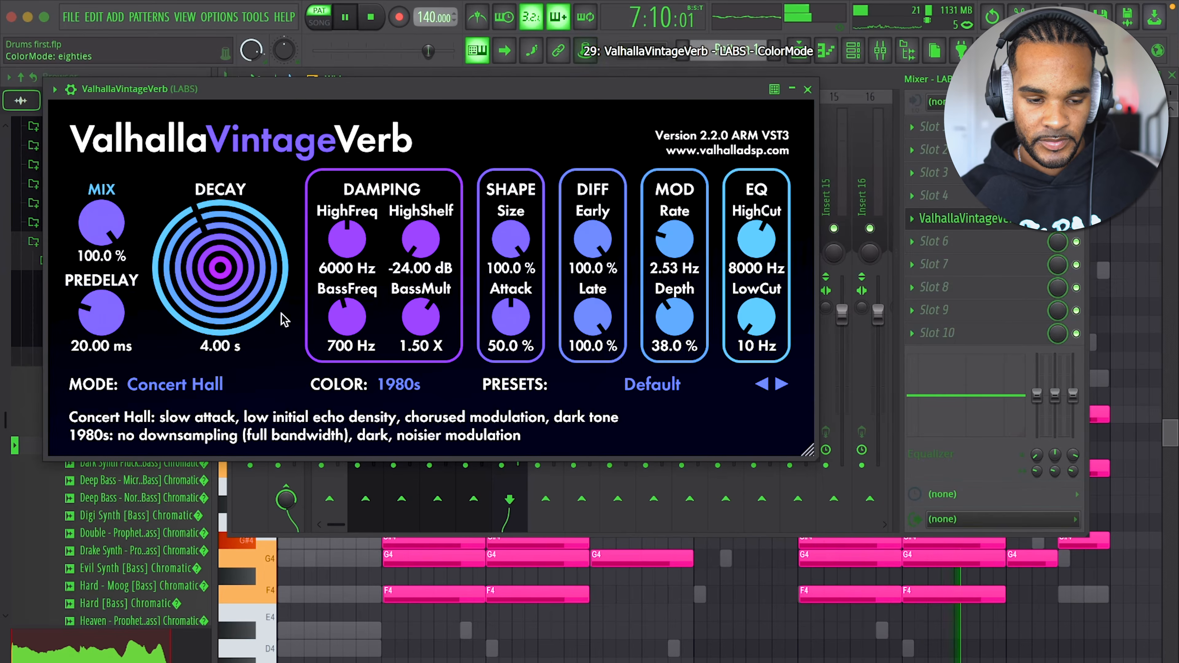
- Set the LABS reverb's decay to 0.84 s and predelay to 0.00 ms, raise its low cut and reduce its mix
{"action": "scroll", "coordinate": [200, 287], "scroll_direction": "up", "scroll_amount": 1}
{"action": "left_click_drag", "start_coordinate": [102, 317], "coordinate": [96, 445]}
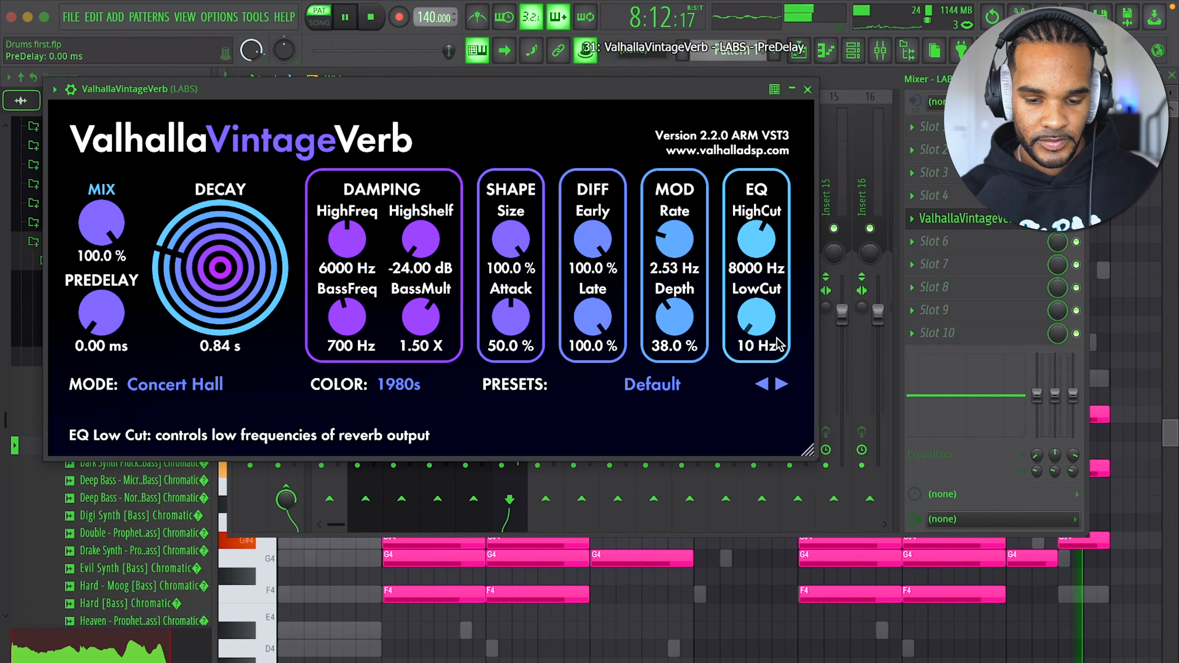
{"action": "left_click_drag", "start_coordinate": [765, 327], "coordinate": [759, 279]}
{"action": "left_click_drag", "start_coordinate": [102, 224], "coordinate": [113, 345]}
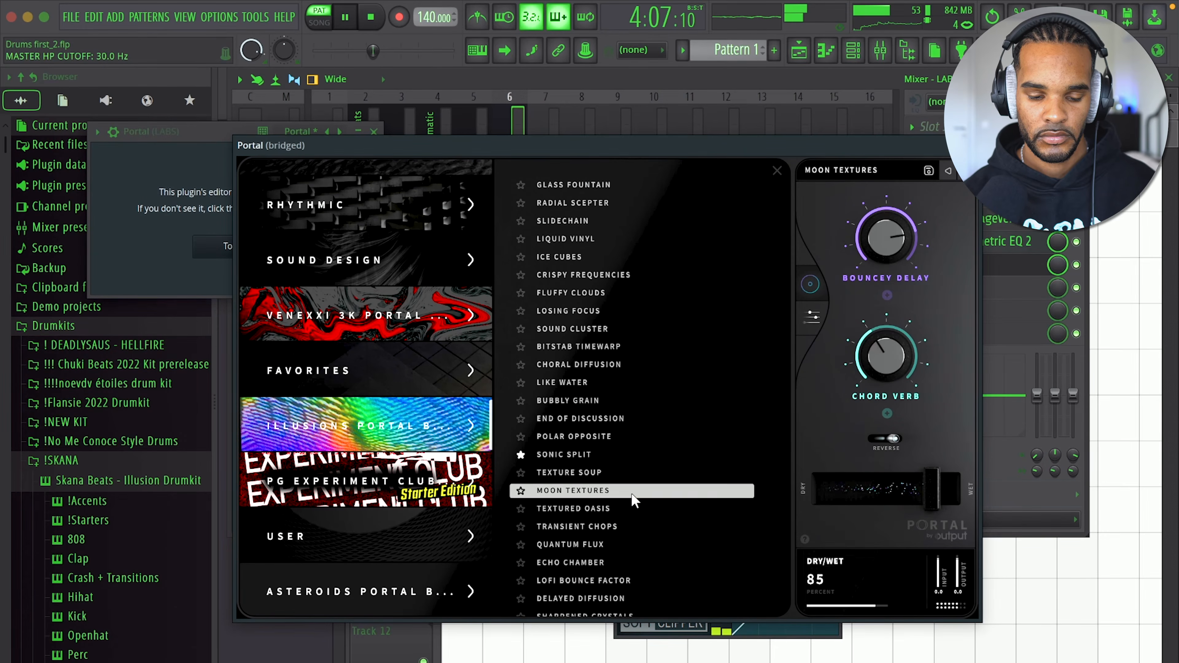
- Load the Quantum Flux preset in Portal on the LABS track and set its dry/wet to 11%
{"action": "scroll", "coordinate": [601, 460], "scroll_direction": "down", "scroll_amount": 3}
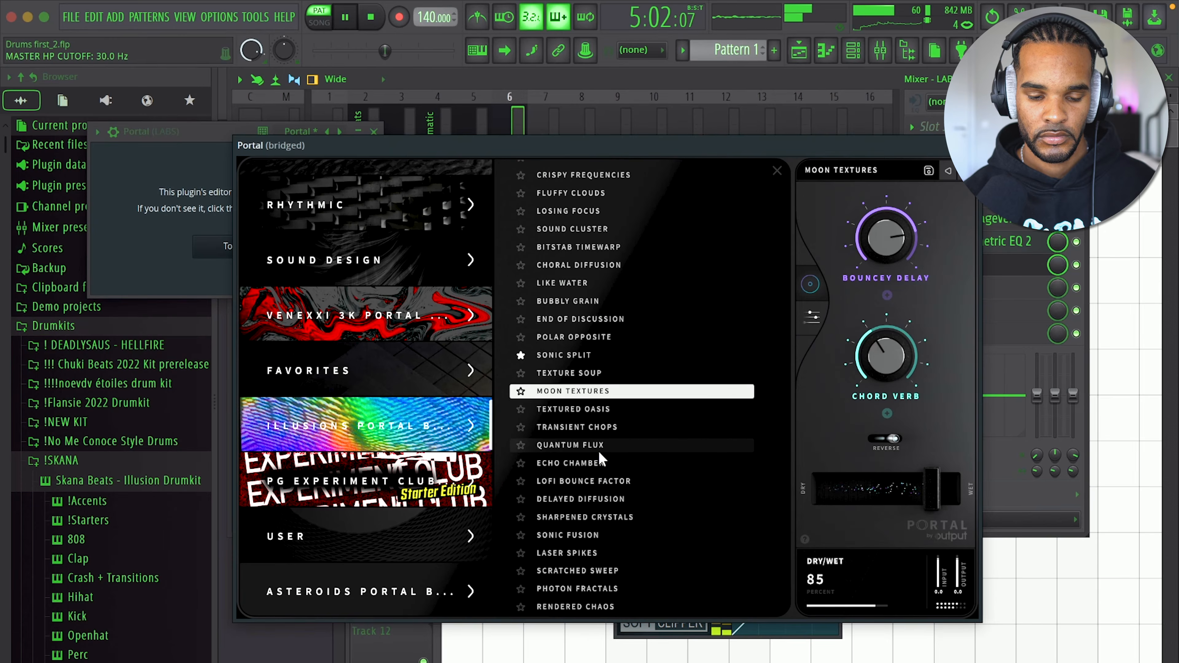
{"action": "left_click", "coordinate": [600, 446]}
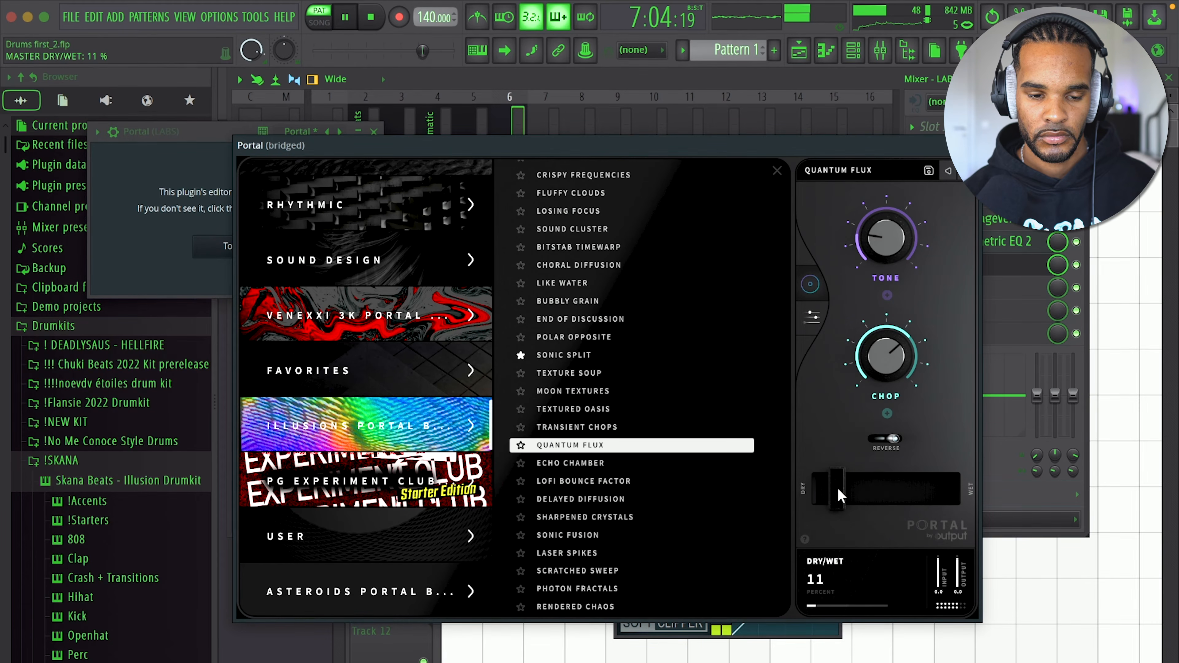
{"action": "left_click", "coordinate": [374, 132]}
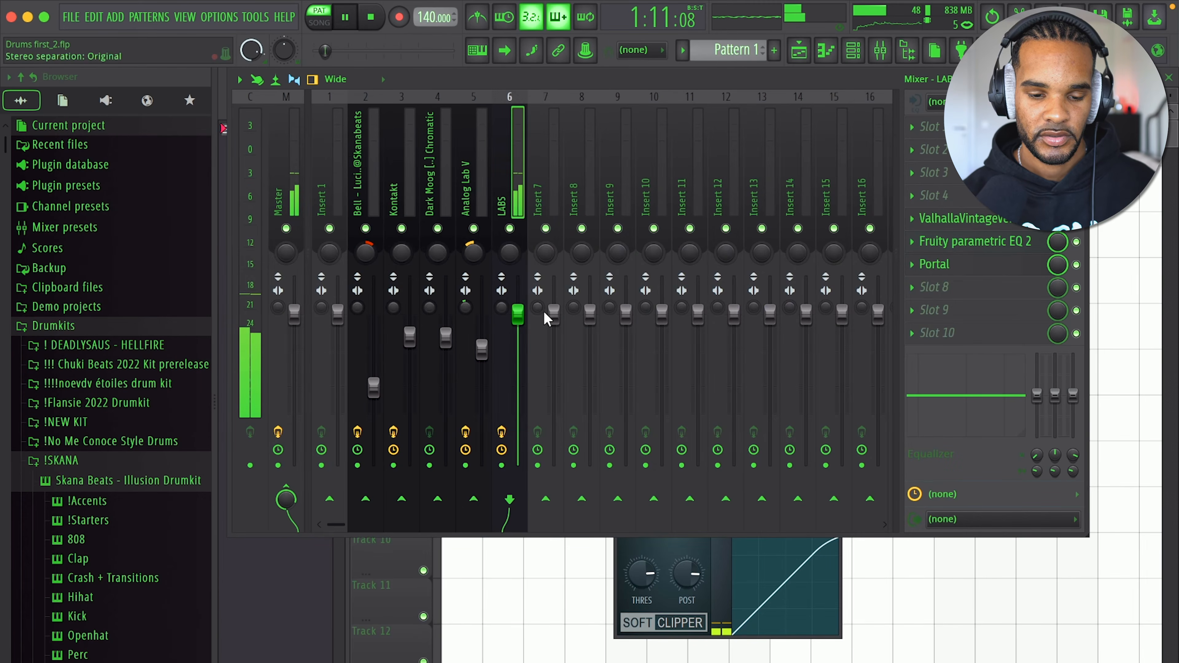
- Lower the LABS mixer track's volume slightly and adjust its stereo separation
{"action": "left_click_drag", "start_coordinate": [518, 322], "coordinate": [517, 329]}
{"action": "left_click_drag", "start_coordinate": [502, 308], "coordinate": [502, 316]}
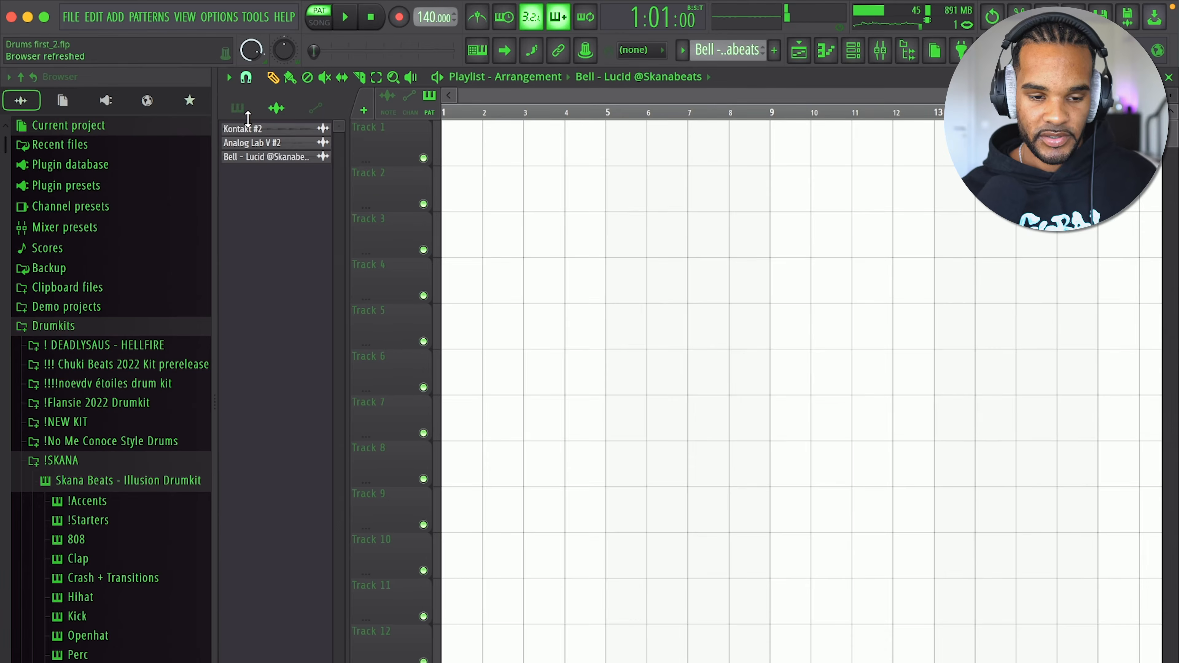
- Show the pattern list in the playlist and quick-render the Dark Moog bass pattern as an audio clip
{"action": "left_click", "coordinate": [249, 109]}
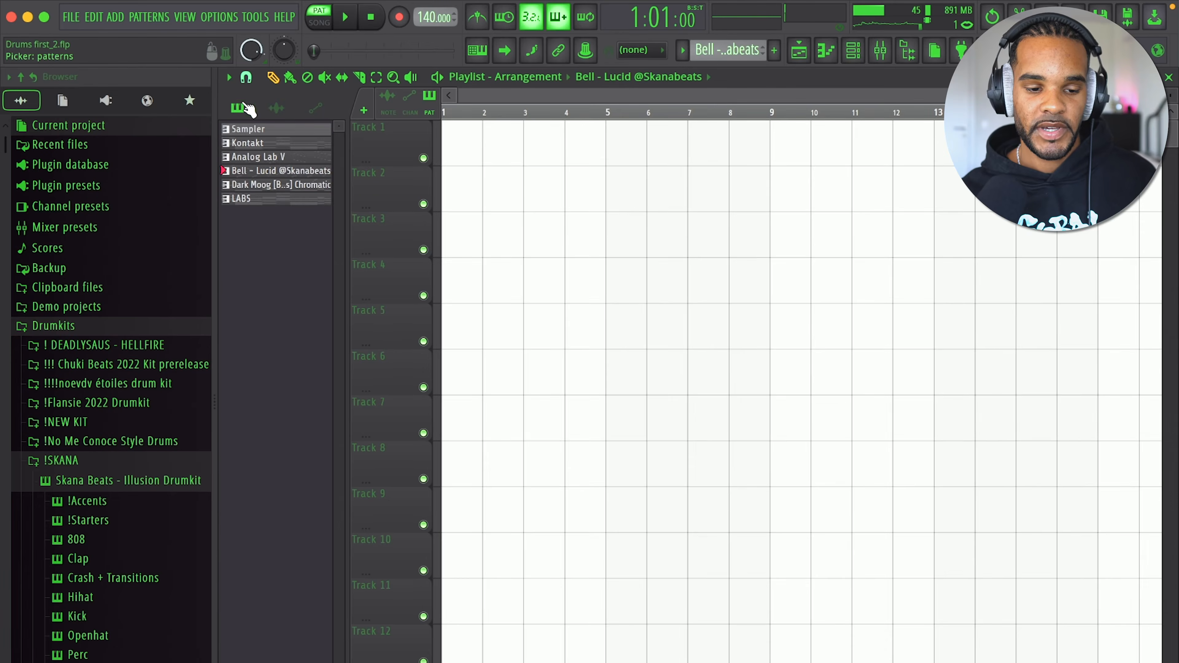
{"action": "right_click", "coordinate": [261, 185]}
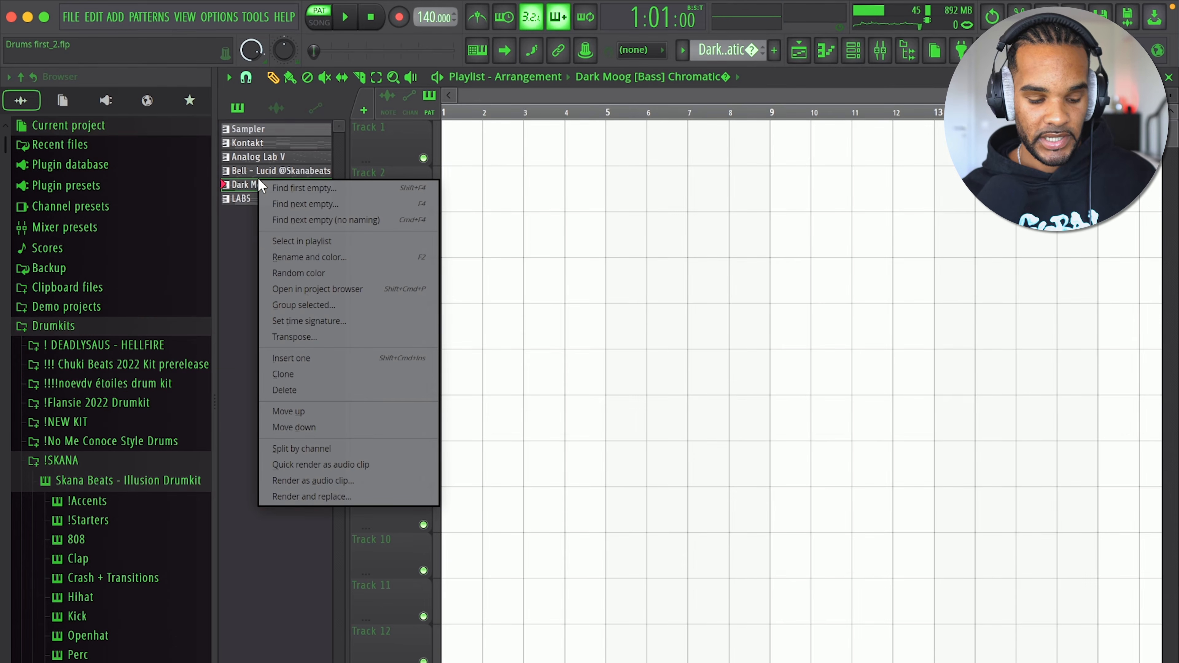
{"action": "key", "text": "q"}
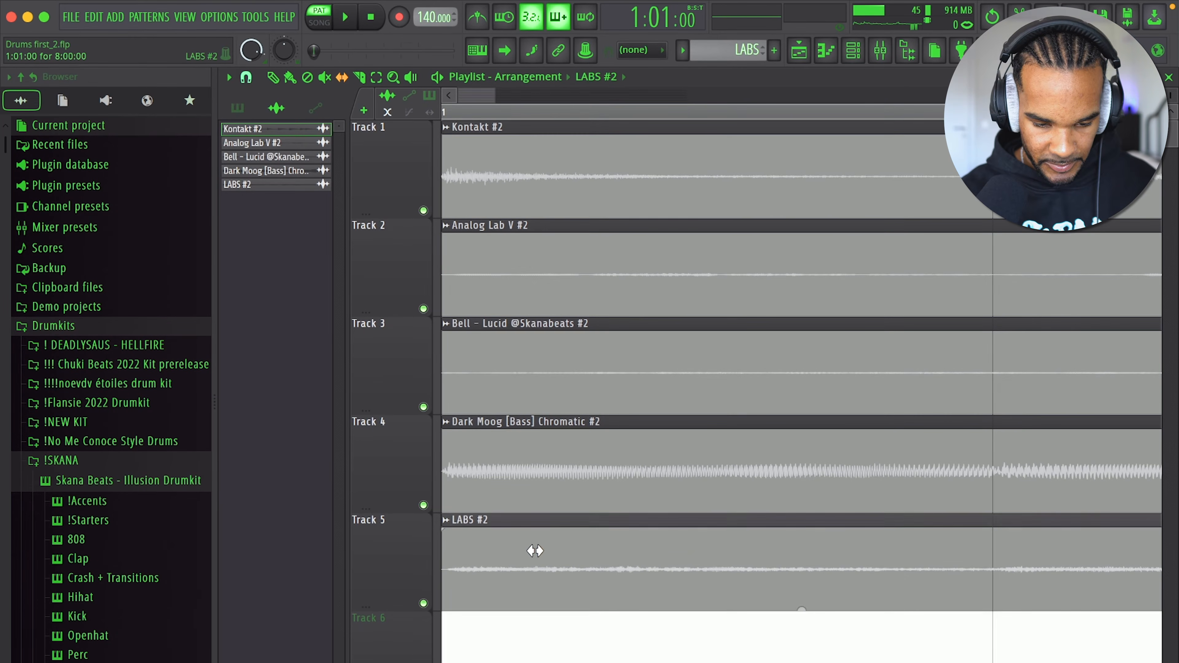
- Switch to song mode and play the rendered audio clips in the playlist from the start
{"action": "key", "text": "l"}
{"action": "key", "text": "space"}
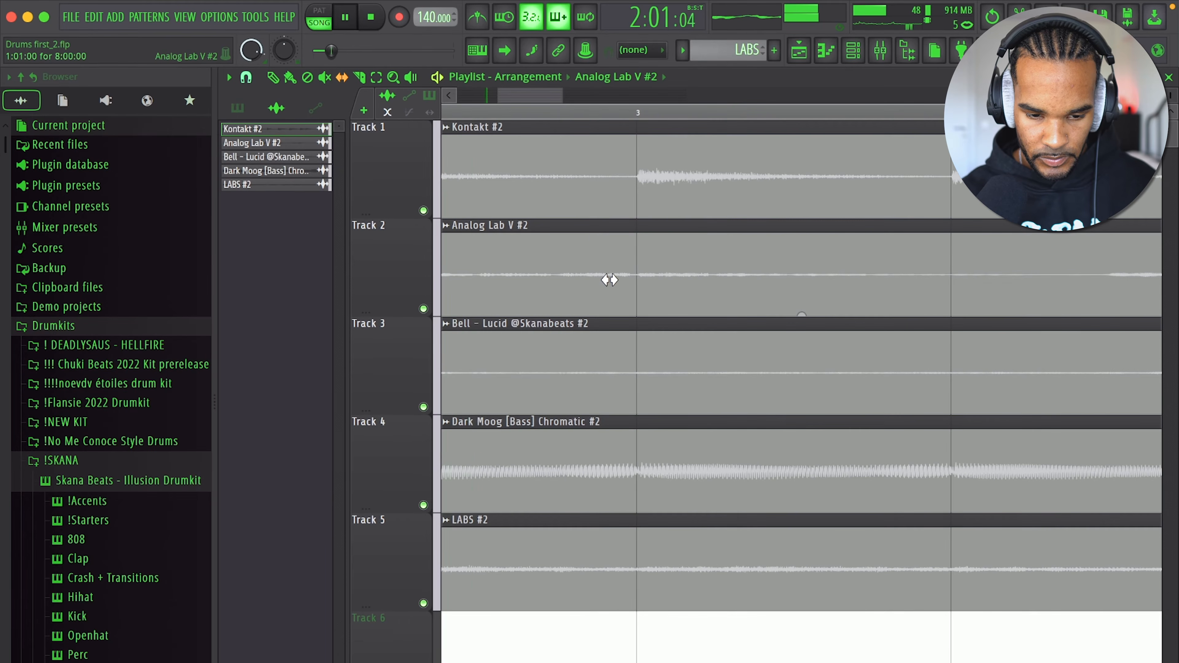
{"action": "scroll", "coordinate": [613, 282], "scroll_direction": "down", "scroll_amount": 5}
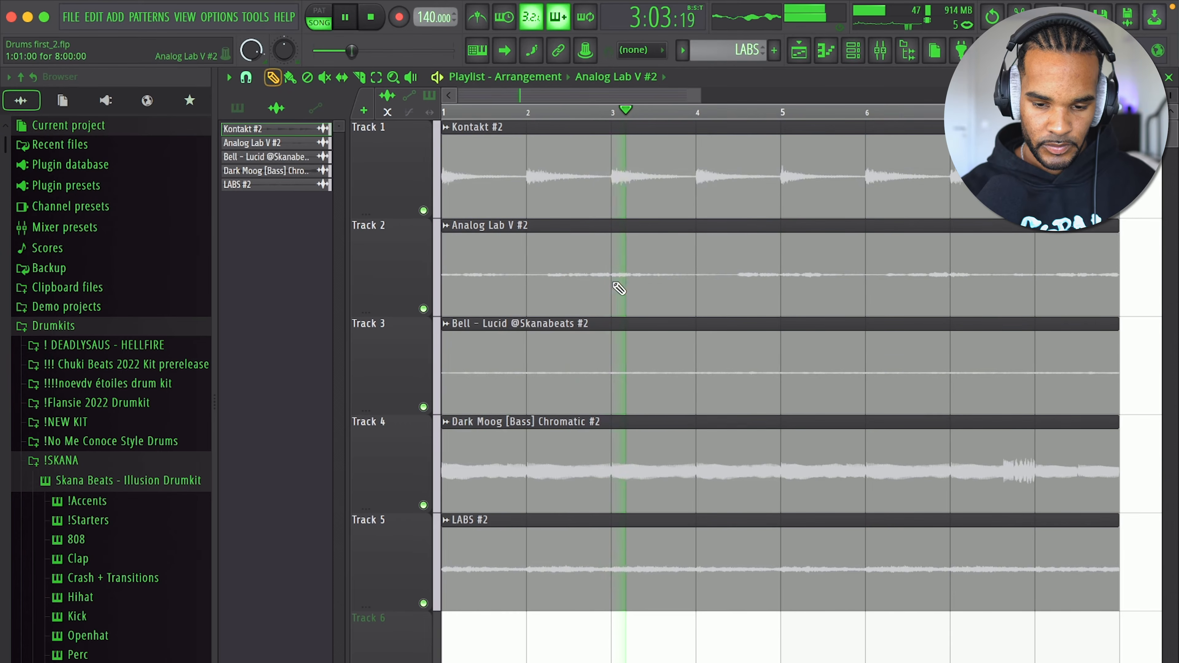
{"action": "scroll", "coordinate": [608, 223], "scroll_direction": "down", "scroll_amount": 3}
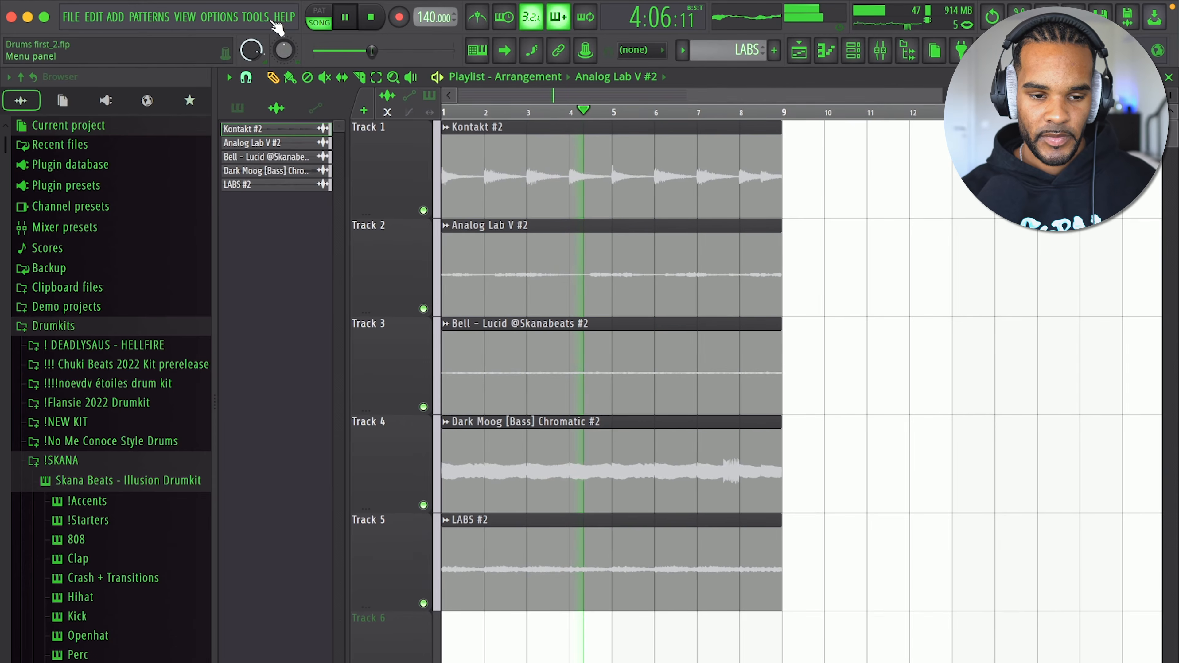
- Run the macro that switches smart disable for all plugins
{"action": "left_click", "coordinate": [256, 17]}
{"action": "mouse_move", "coordinate": [331, 74]}
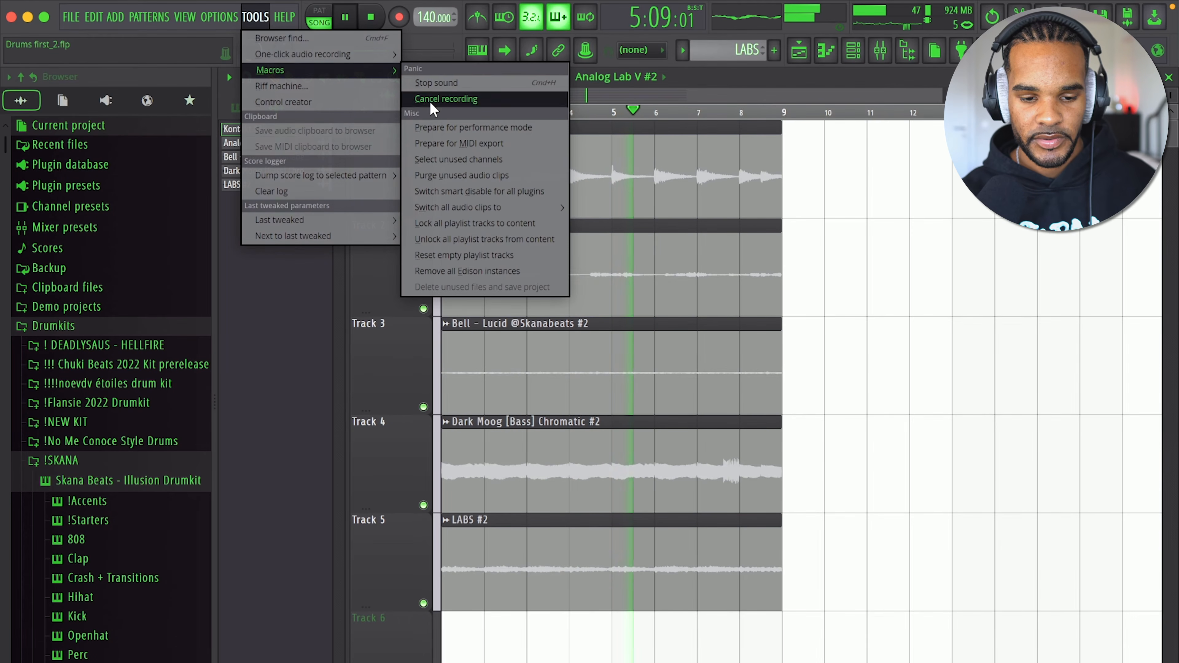
{"action": "left_click", "coordinate": [509, 191]}
- Run the macro that switches all audio clips to realtime stretching and confirm it
{"action": "left_click", "coordinate": [256, 18]}
{"action": "mouse_move", "coordinate": [339, 74]}
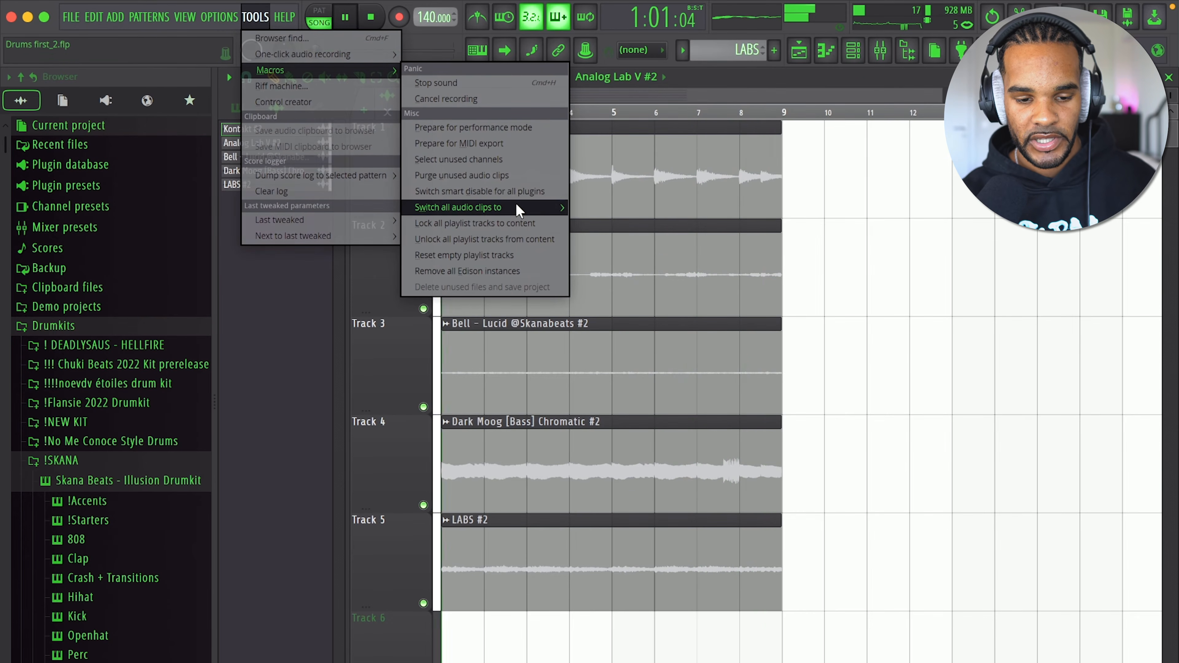
{"action": "mouse_move", "coordinate": [516, 203]}
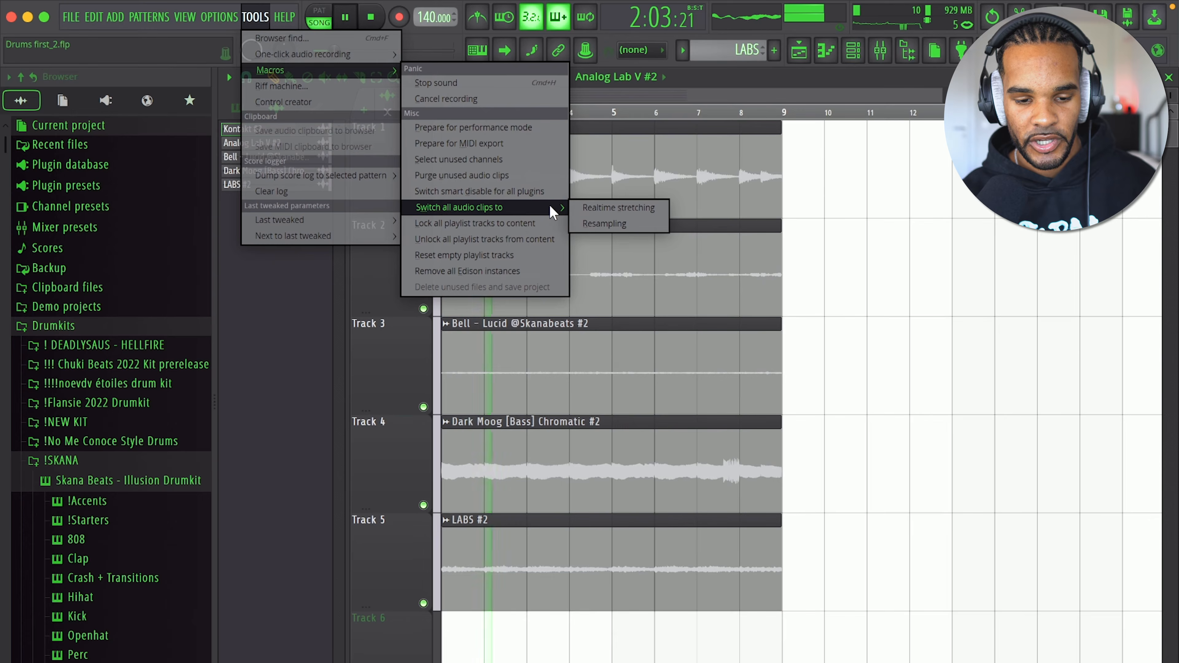
{"action": "left_click", "coordinate": [587, 211]}
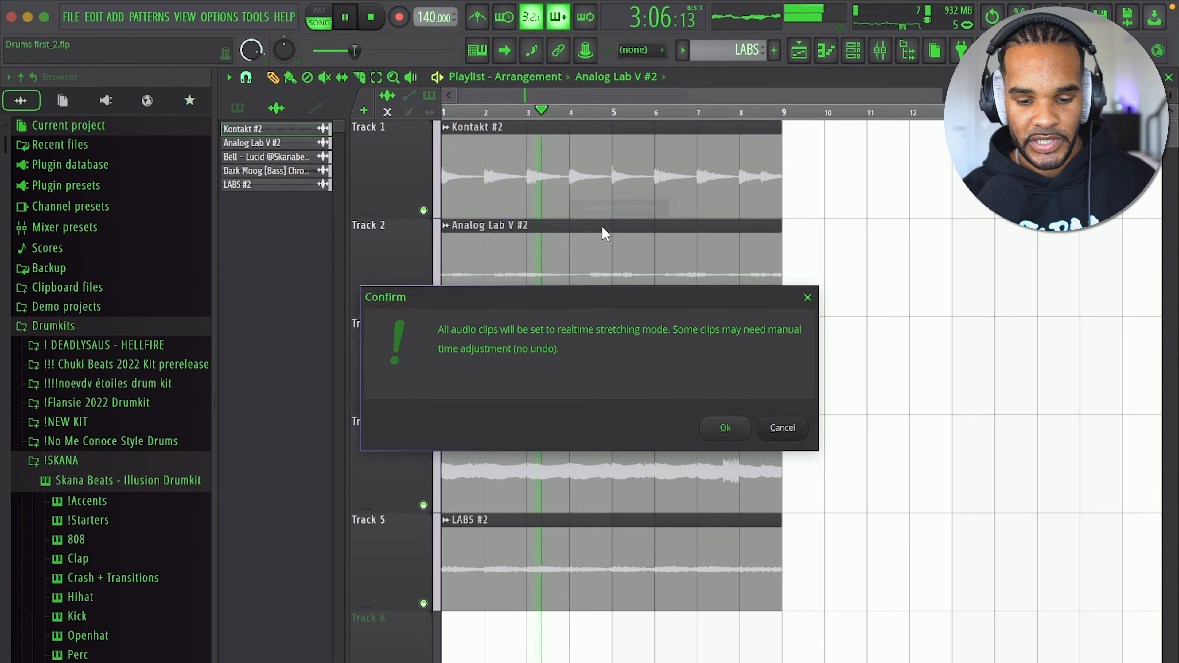
{"action": "left_click", "coordinate": [726, 427]}
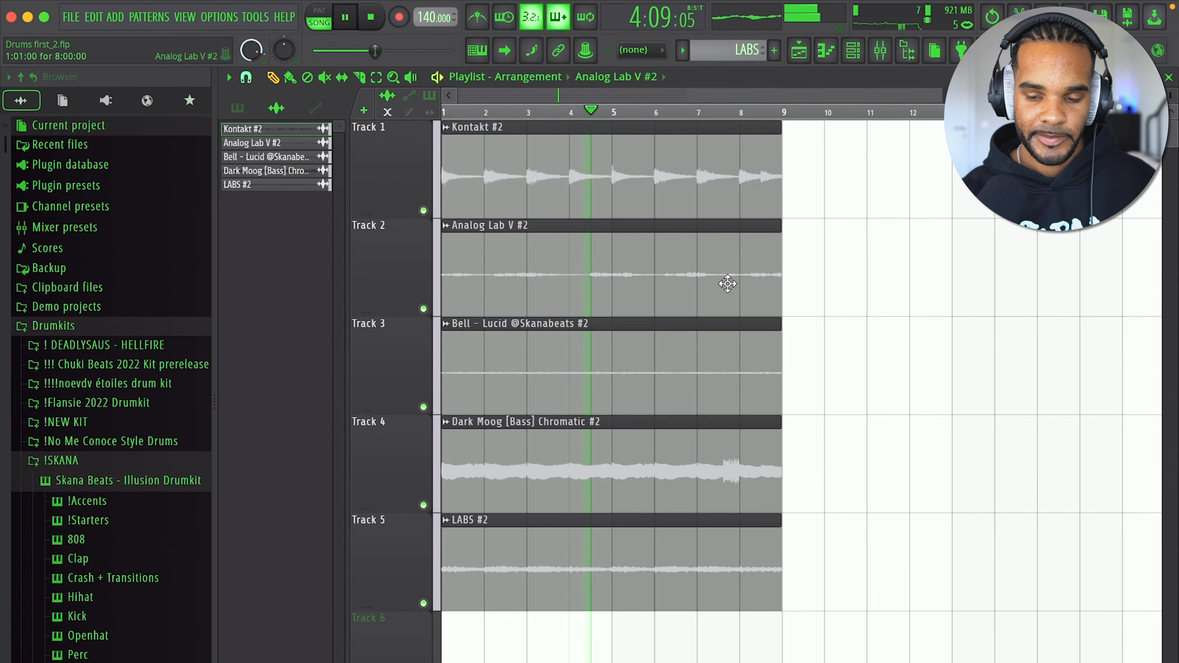
- Reduce the playlist track height slightly and duplicate all five melody audio clips along the timeline after the originals
{"action": "left_click_drag", "start_coordinate": [1171, 96], "coordinate": [1170, 89]}
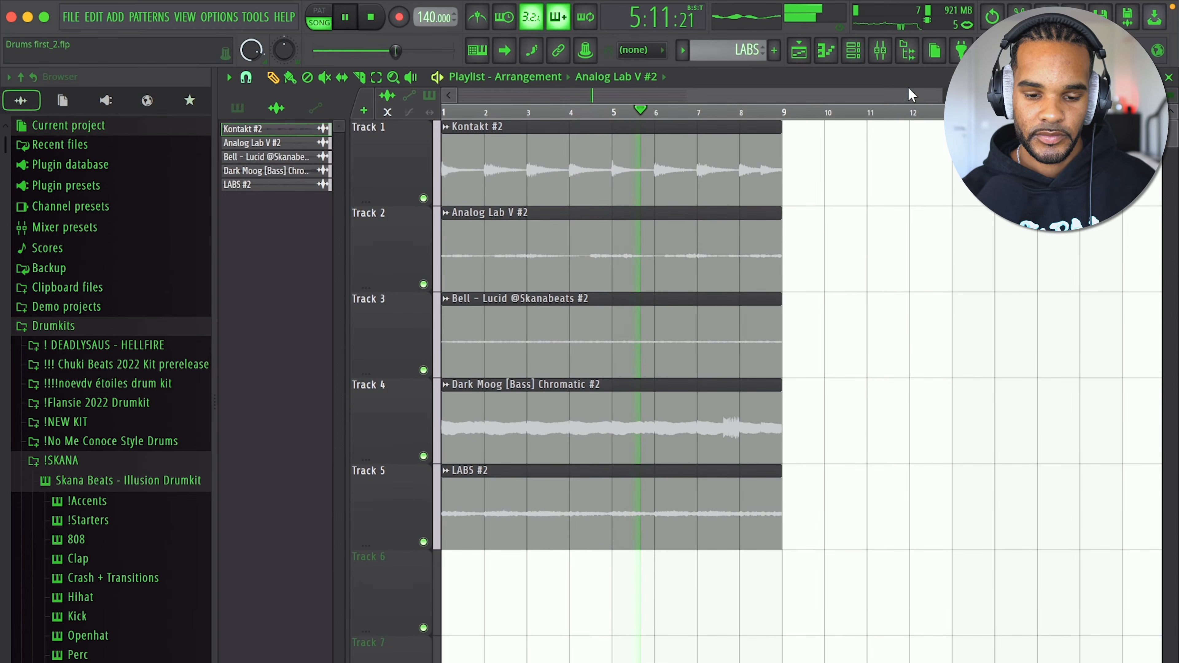
{"action": "key", "text": "ctrl+a"}
{"action": "key", "text": "ctrl+b"}
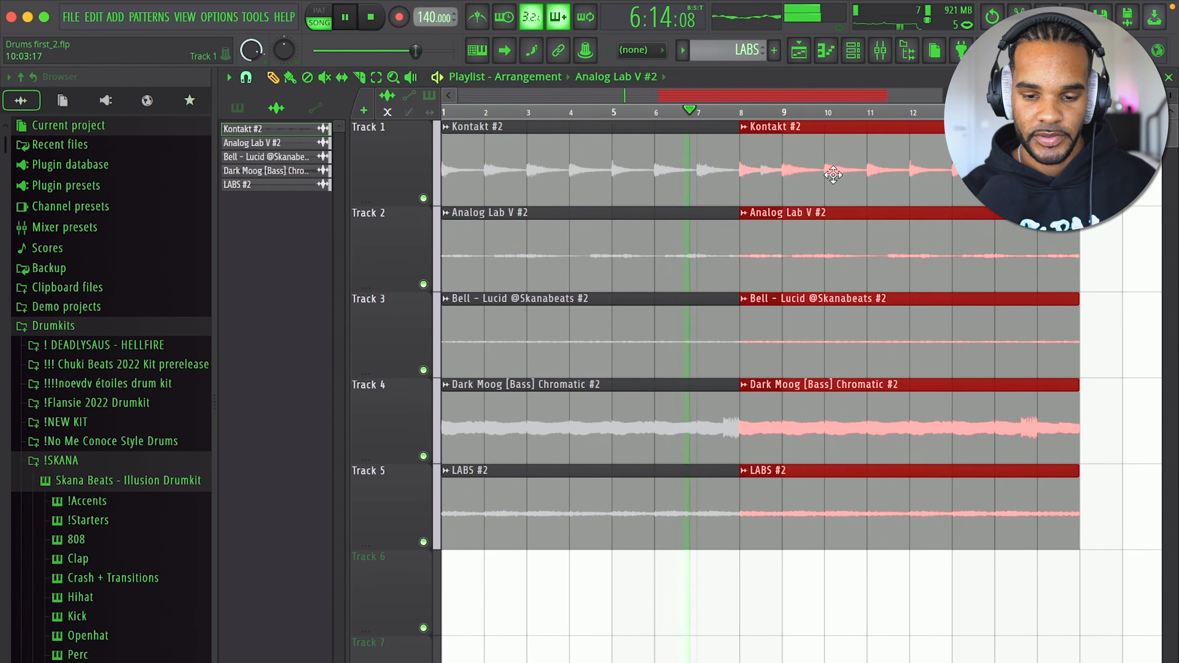
{"action": "scroll", "coordinate": [882, 167], "scroll_direction": "down", "scroll_amount": 3}
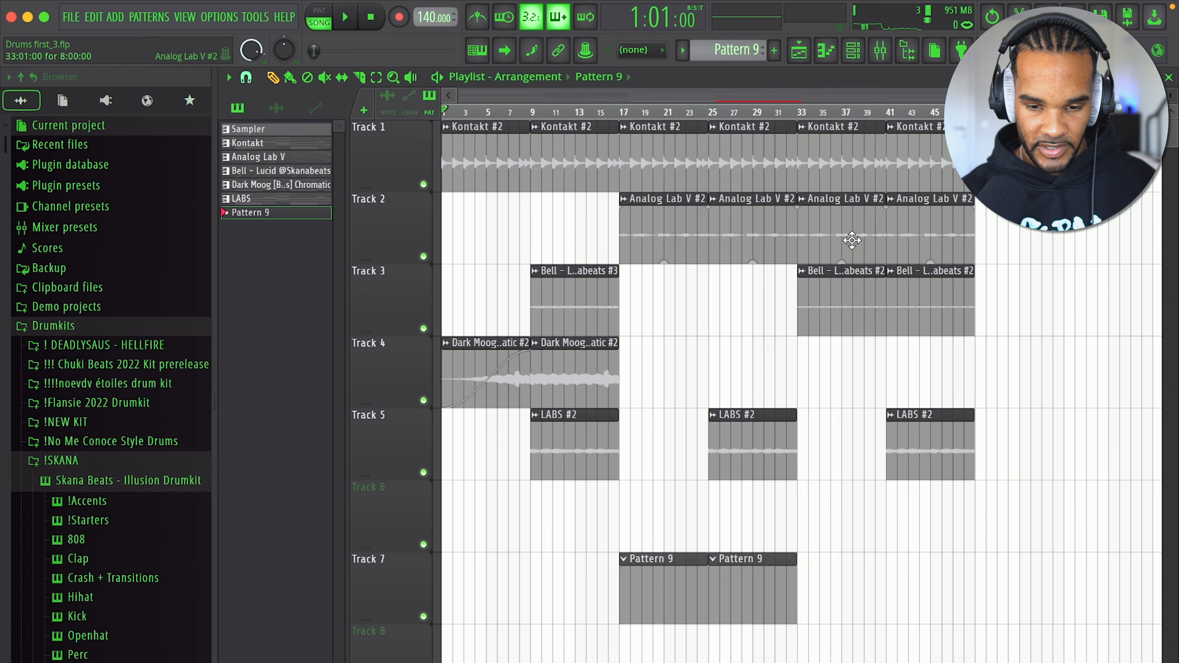
- Start playback from bar 17 and add the Spinzerella 808 from the Endgame kit as a new channel in the channel rack
{"action": "left_click", "coordinate": [621, 115]}
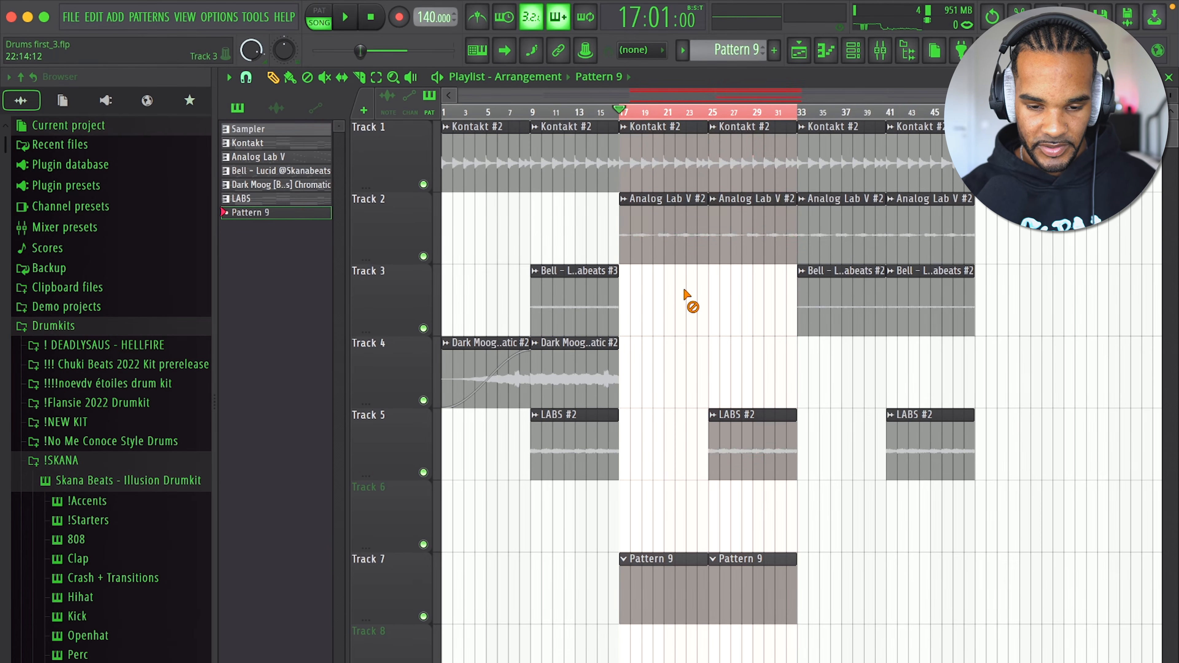
{"action": "left_click", "coordinate": [851, 55]}
{"action": "scroll", "coordinate": [61, 392], "scroll_direction": "down", "scroll_amount": 4}
{"action": "left_click", "coordinate": [87, 247]}
{"action": "left_click_drag", "start_coordinate": [140, 321], "coordinate": [470, 375]}
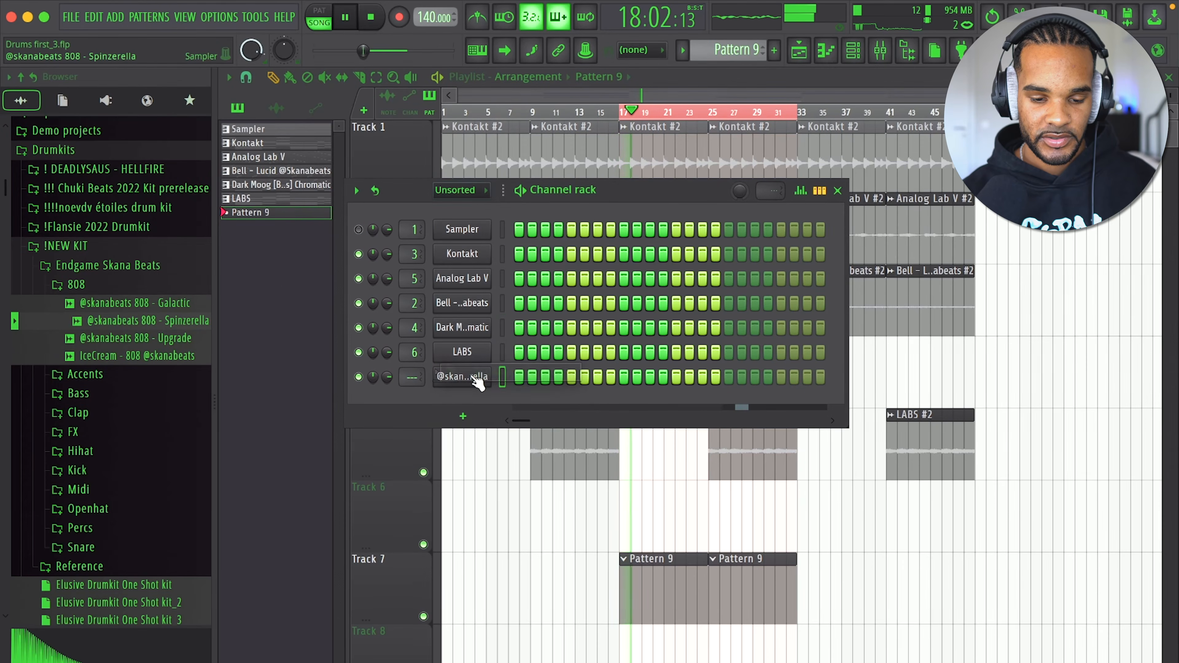
{"action": "right_click", "coordinate": [478, 383]}
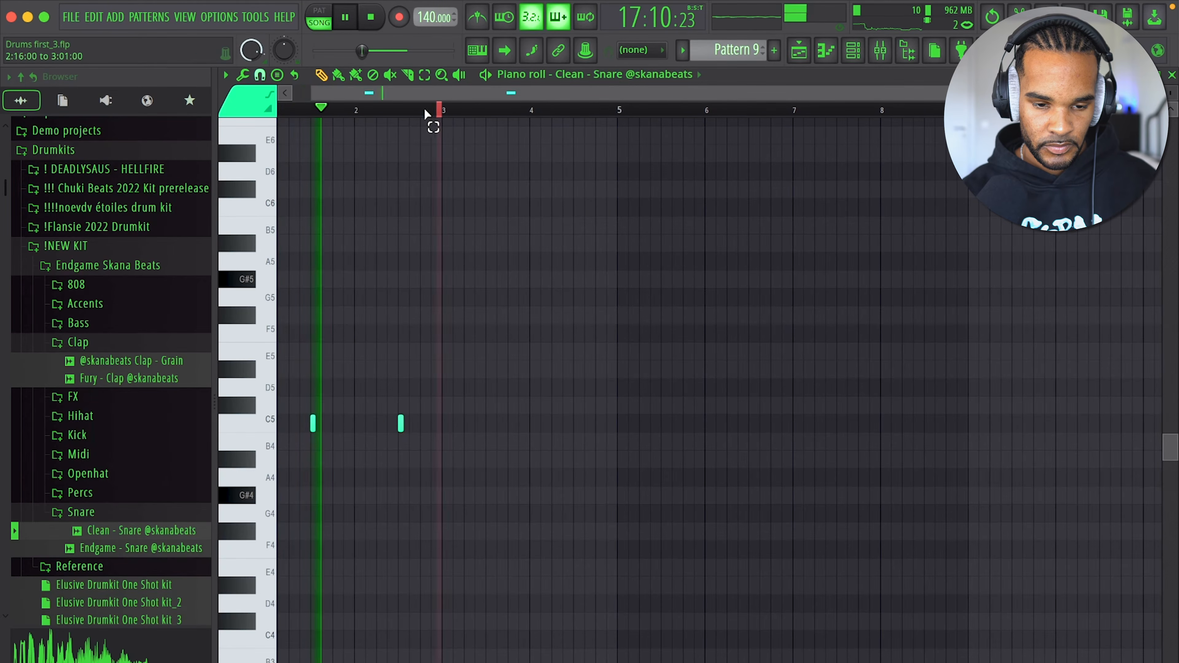
- Select the first two bars of the Clean snare's piano roll and repeat them to fill the eight bars, clearing the selection
{"action": "left_click_drag", "start_coordinate": [425, 114], "coordinate": [145, 117]}
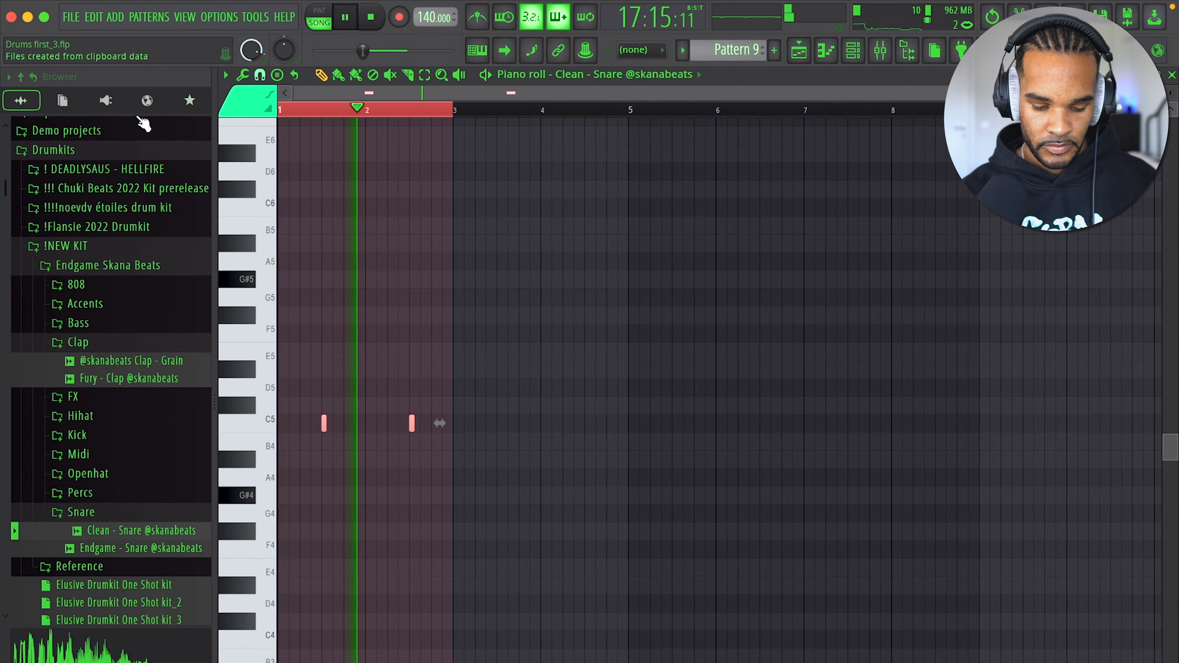
{"action": "key", "text": "super+b"}
{"action": "key", "text": "super+b"}
{"action": "key", "text": "super+b"}
{"action": "key", "text": "super+d"}
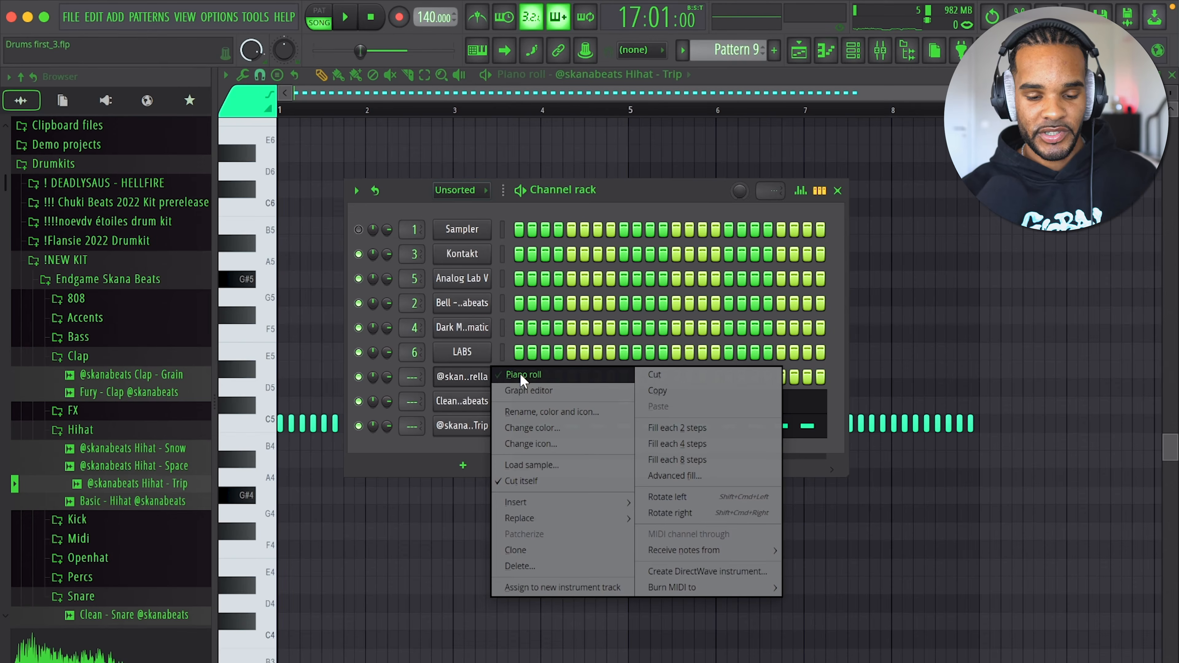
- Write the Spinzerella 808 line over eight bars on G5, B4 and D5, with the last D5 note ending at bar 9
{"action": "left_click", "coordinate": [513, 377]}
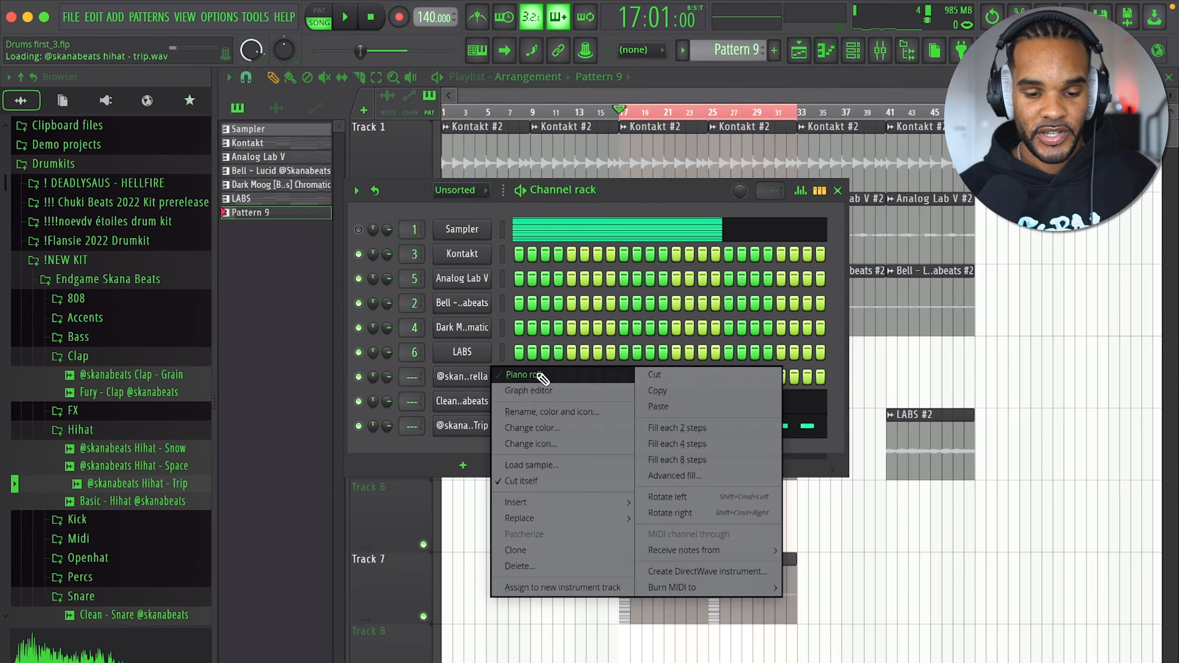
{"action": "left_click", "coordinate": [540, 378]}
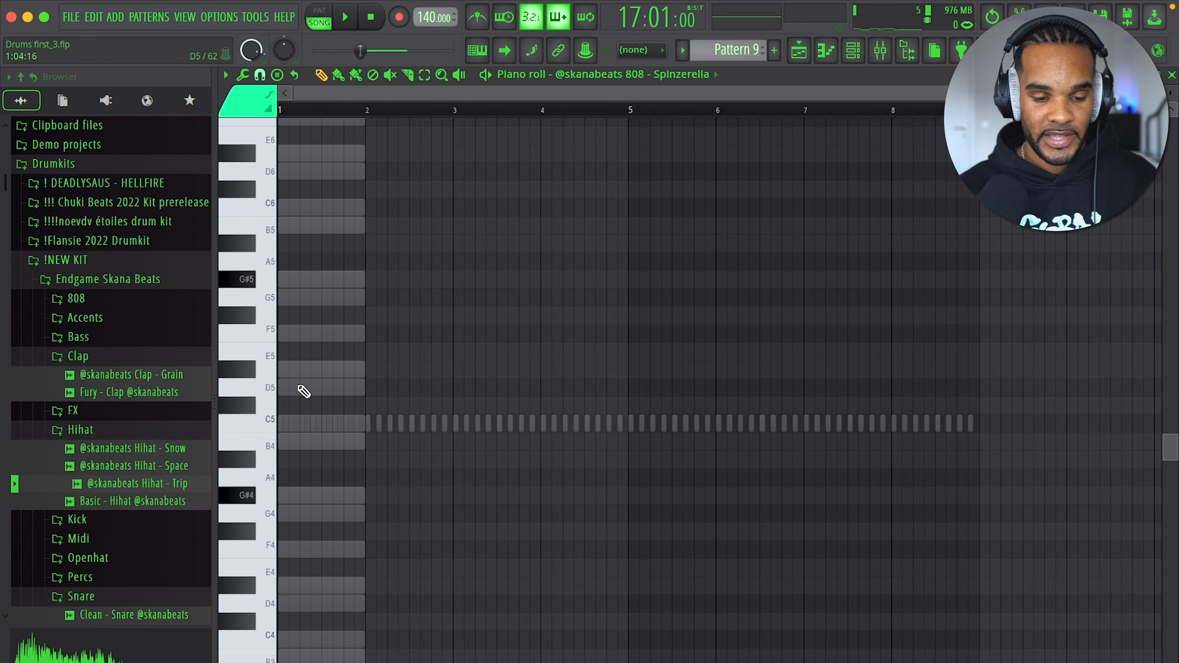
{"action": "scroll", "coordinate": [301, 429], "scroll_direction": "up", "scroll_amount": 2}
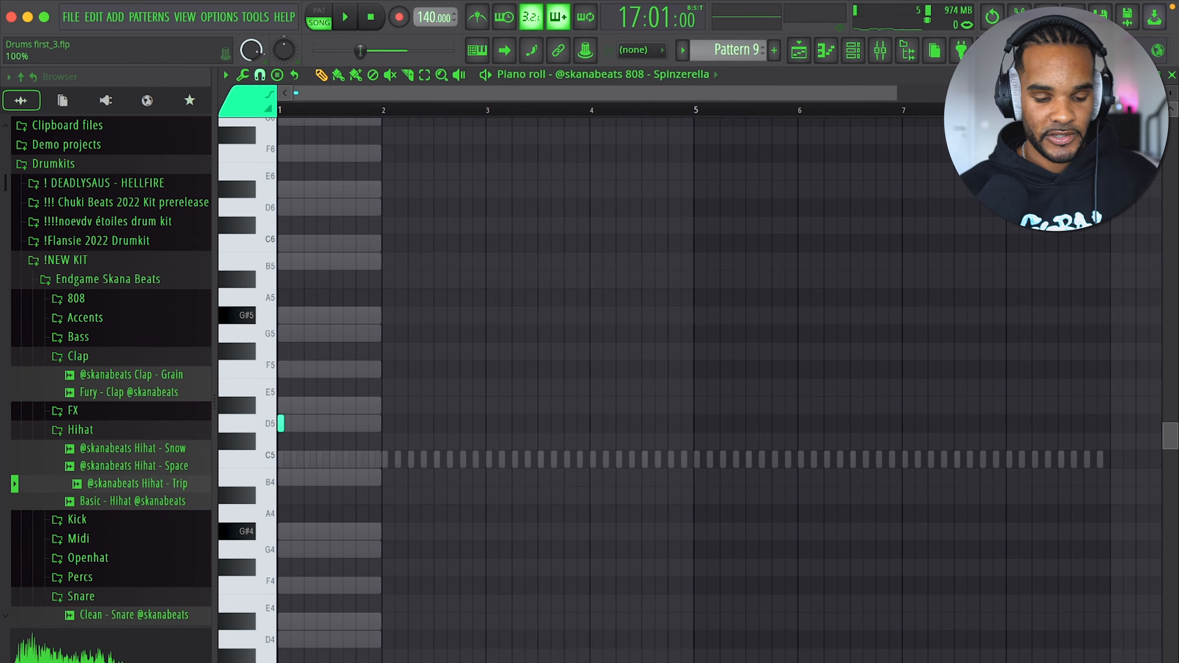
{"action": "left_click", "coordinate": [313, 662]}
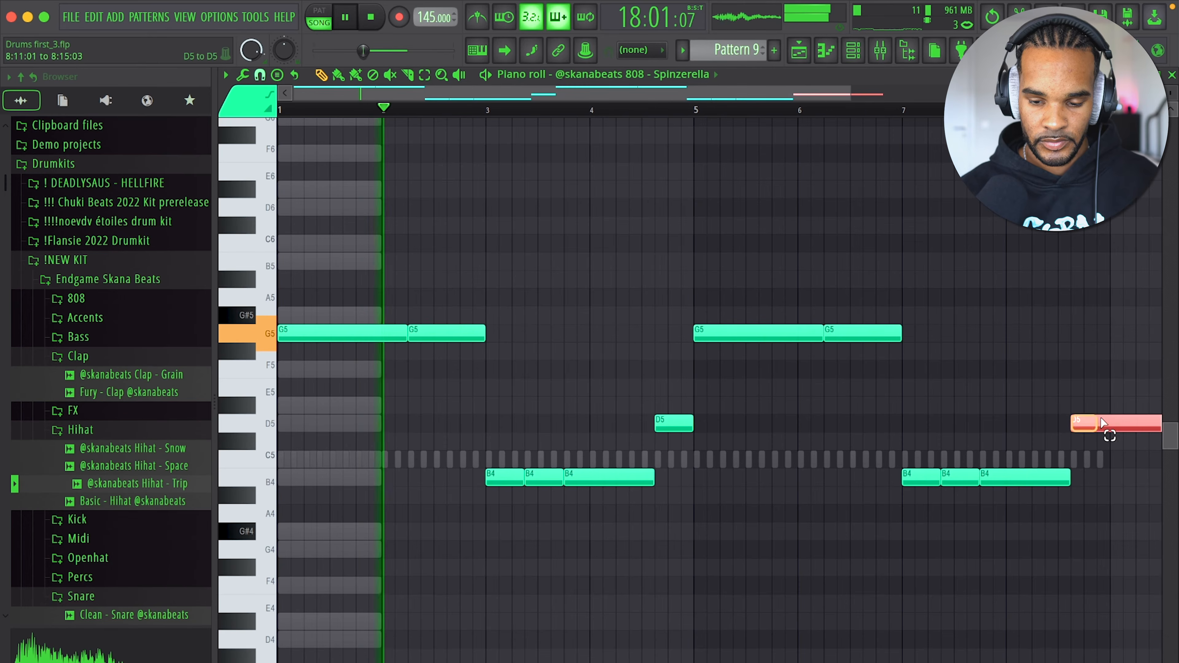
{"action": "mouse_move", "coordinate": [1106, 424]}
{"action": "left_mouse_down"}
{"action": "mouse_move", "coordinate": [1090, 424]}
{"action": "mouse_move", "coordinate": [1111, 424]}
{"action": "left_mouse_up"}
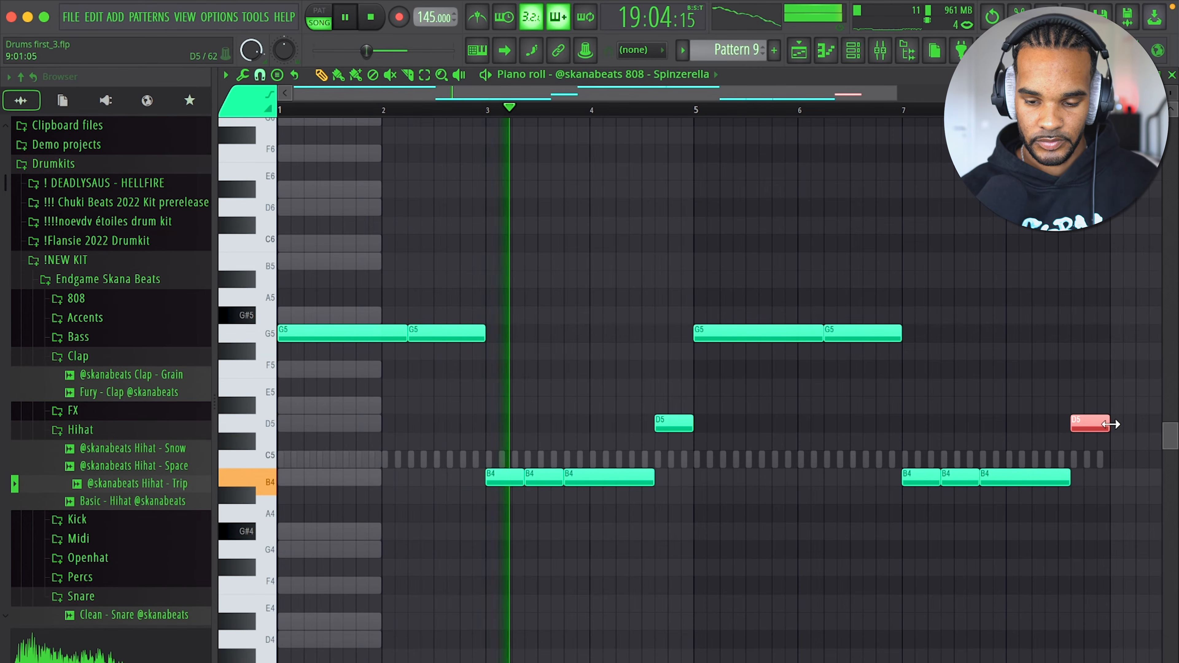
- Lower the second G5 note of both 808 phrases, in bars 2 and 6, to F5
{"action": "scroll", "coordinate": [1027, 343], "scroll_direction": "up", "scroll_amount": 1}
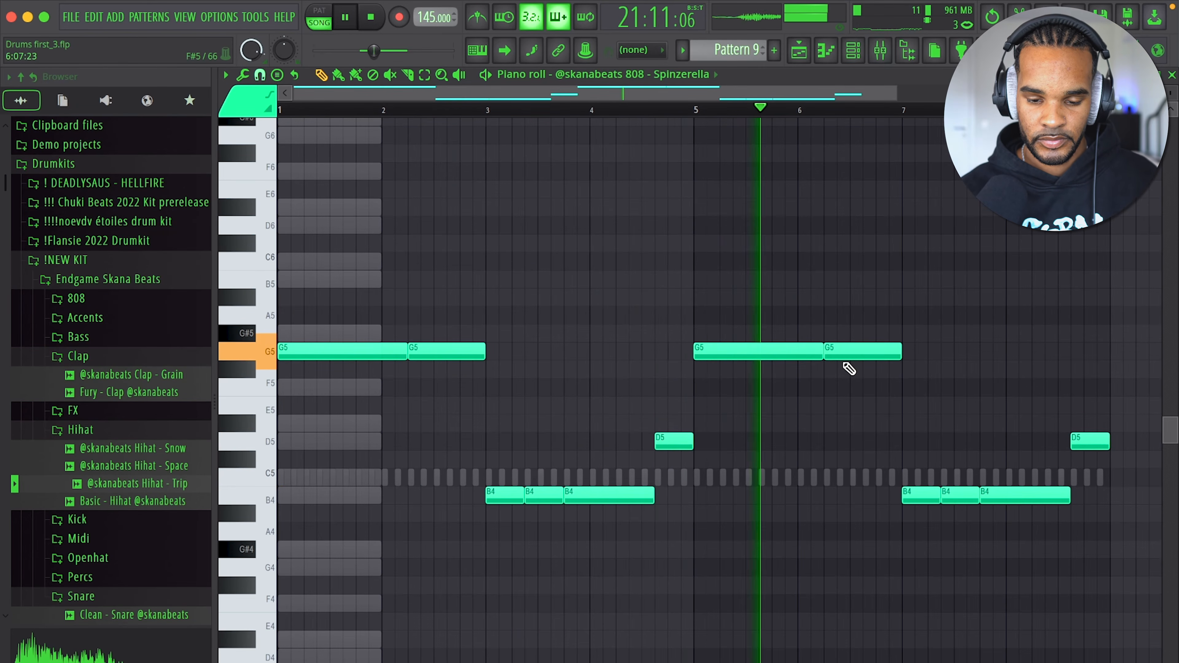
{"action": "left_click_drag", "start_coordinate": [834, 350], "coordinate": [848, 390]}
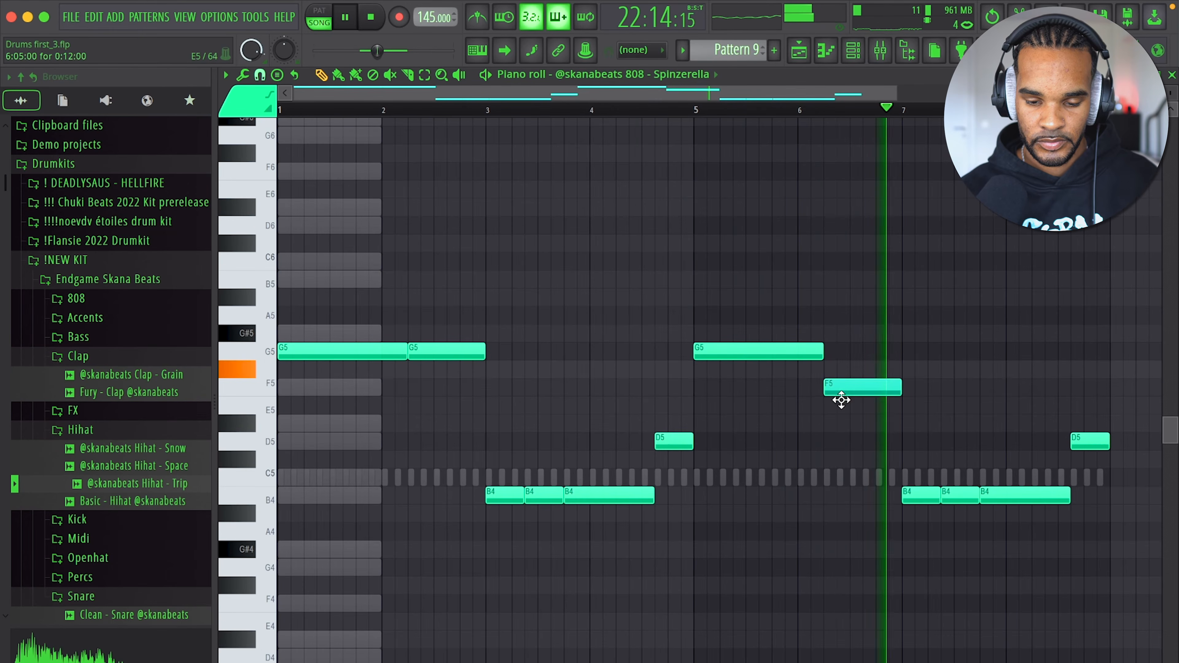
{"action": "left_click", "coordinate": [779, 108]}
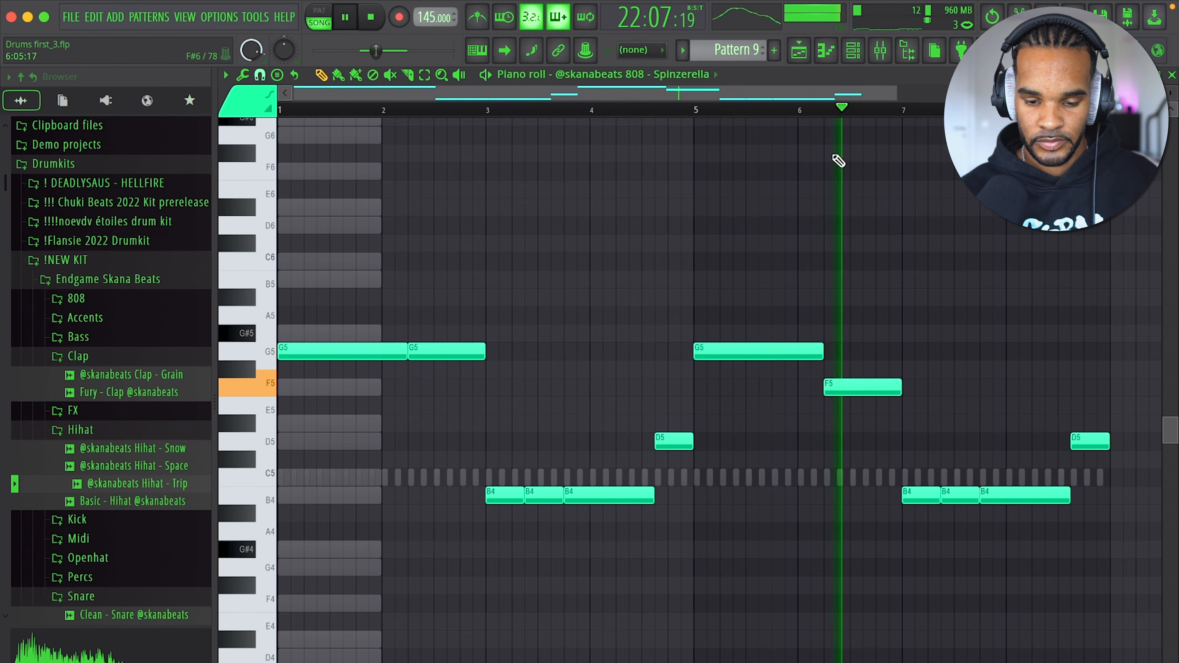
{"action": "left_click_drag", "start_coordinate": [429, 346], "coordinate": [434, 394]}
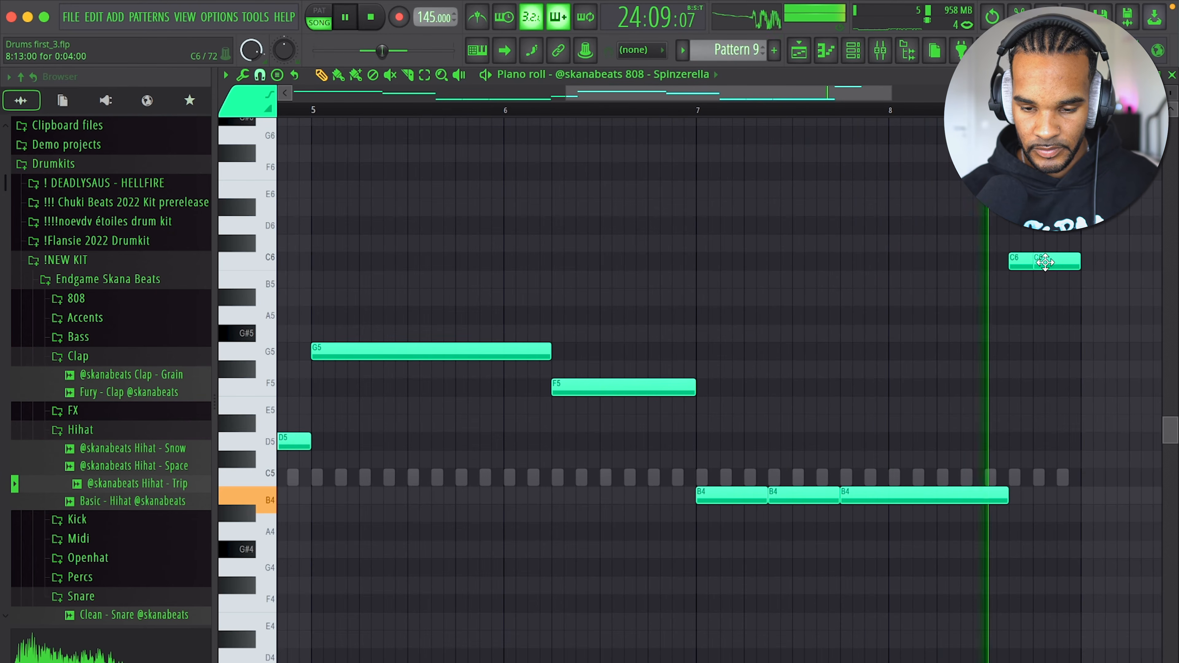
- Rework the 808's closing C6 notes so the second ends with bar 8, and lower the D5 note ending bar 4 to C5
{"action": "key", "text": "super+z"}
{"action": "key", "text": "super+z"}
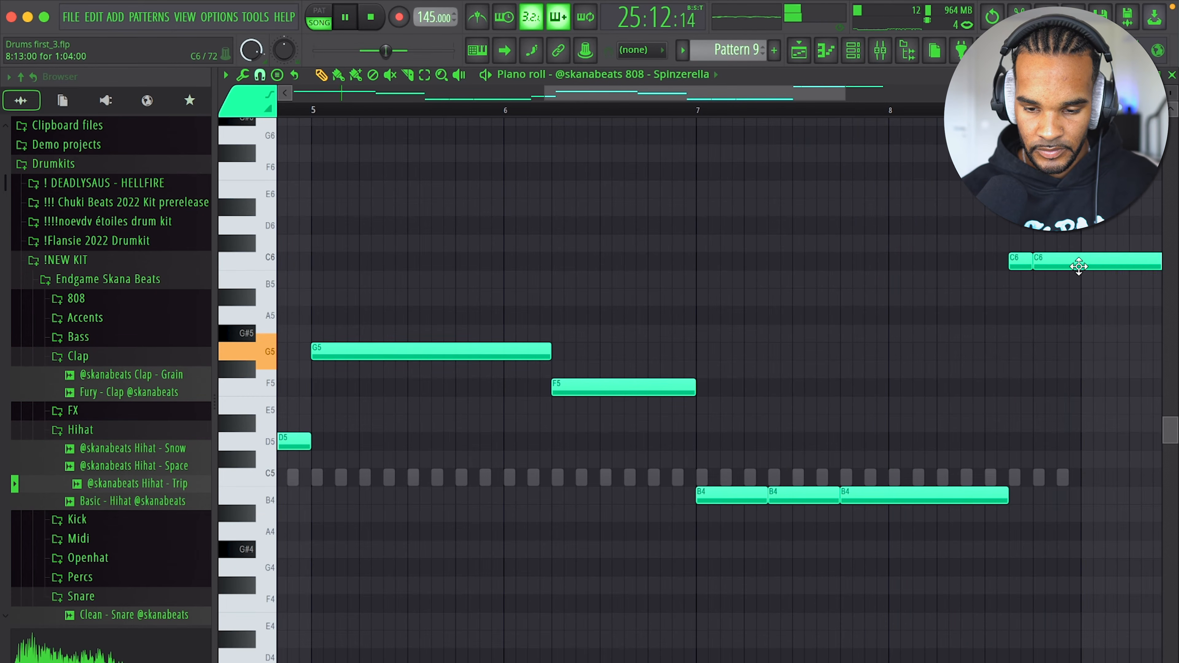
{"action": "scroll", "coordinate": [1080, 261], "scroll_direction": "down", "scroll_amount": 2}
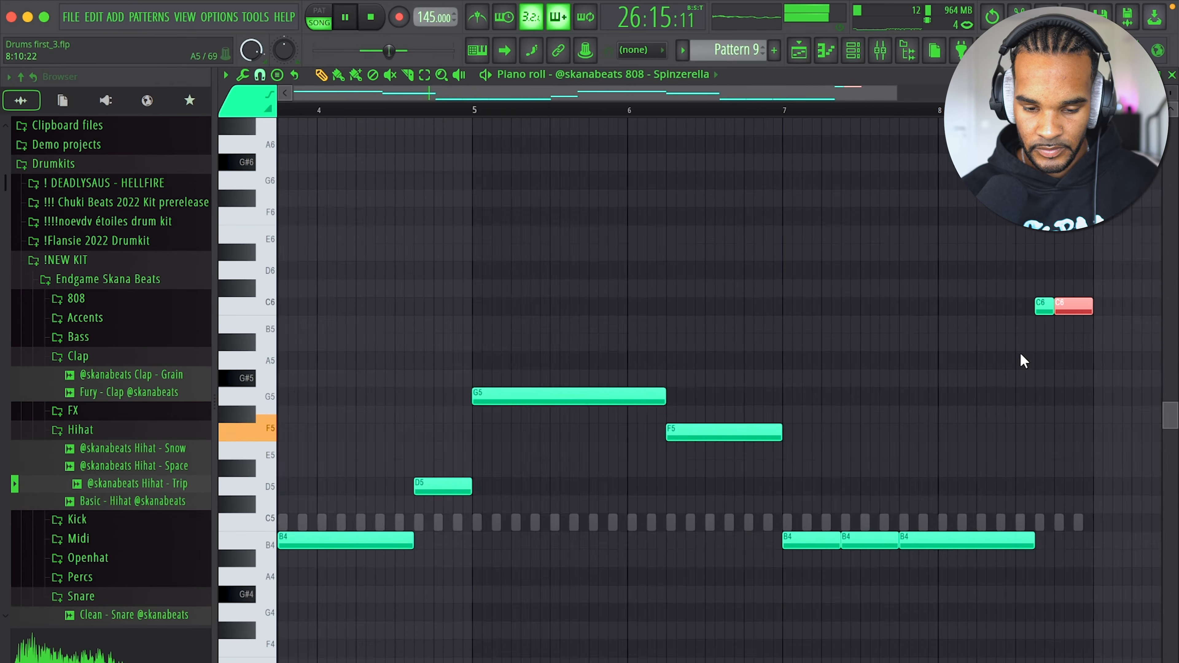
{"action": "scroll", "coordinate": [1082, 297], "scroll_direction": "down", "scroll_amount": 2}
{"action": "left_click_drag", "start_coordinate": [671, 501], "coordinate": [672, 533]}
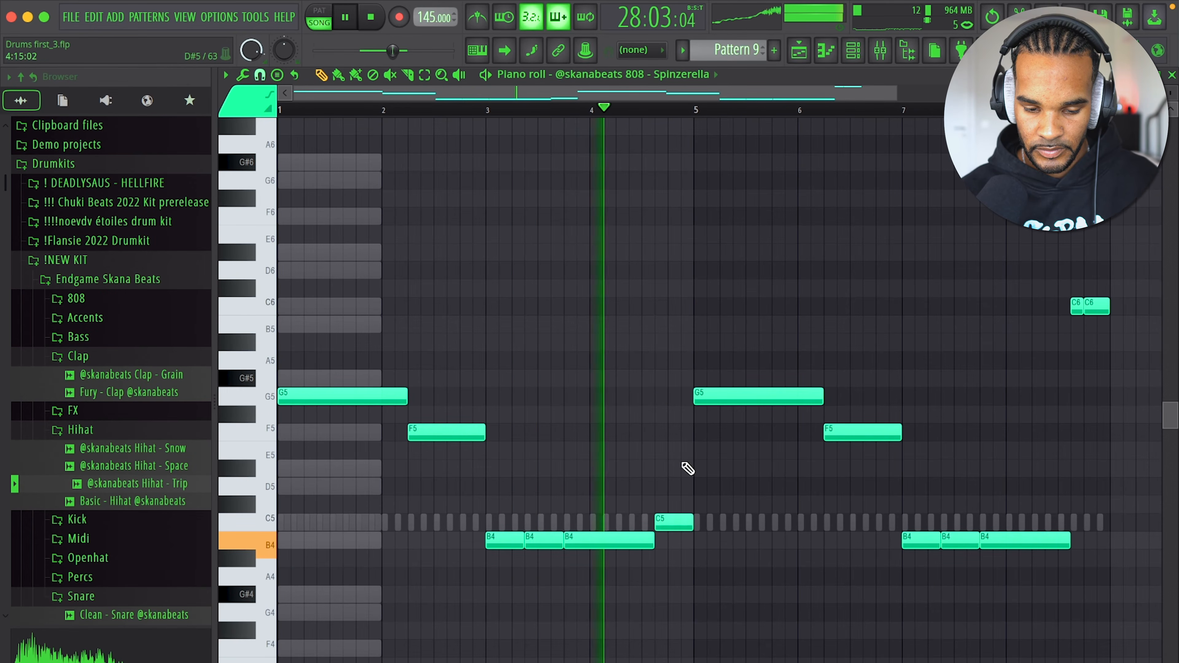
{"action": "scroll", "coordinate": [684, 469], "scroll_direction": "up", "scroll_amount": 2}
{"action": "scroll", "coordinate": [687, 469], "scroll_direction": "down", "scroll_amount": 2}
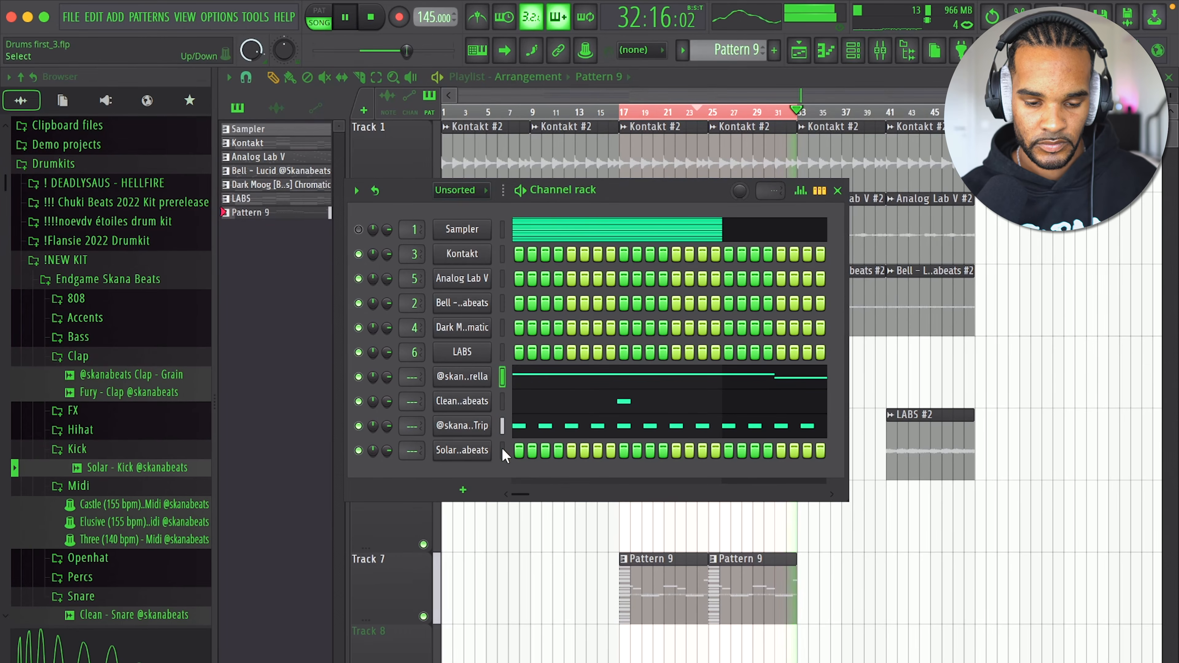
- Paste the 808 notes into the Solar kick channel, limit them all to C5 and discard their lengths
{"action": "left_click", "coordinate": [502, 449]}
{"action": "key", "text": "super+v"}
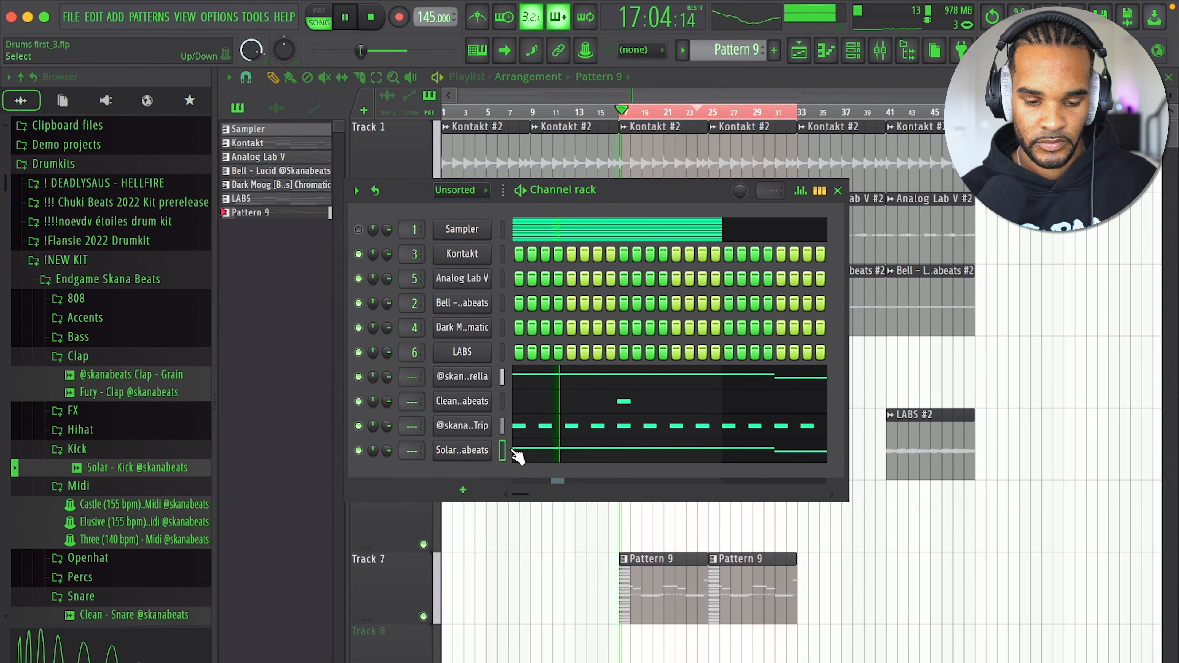
{"action": "left_click", "coordinate": [554, 447]}
{"action": "key", "text": "alt+k"}
{"action": "key", "text": "Return"}
{"action": "key", "text": "shift+d"}
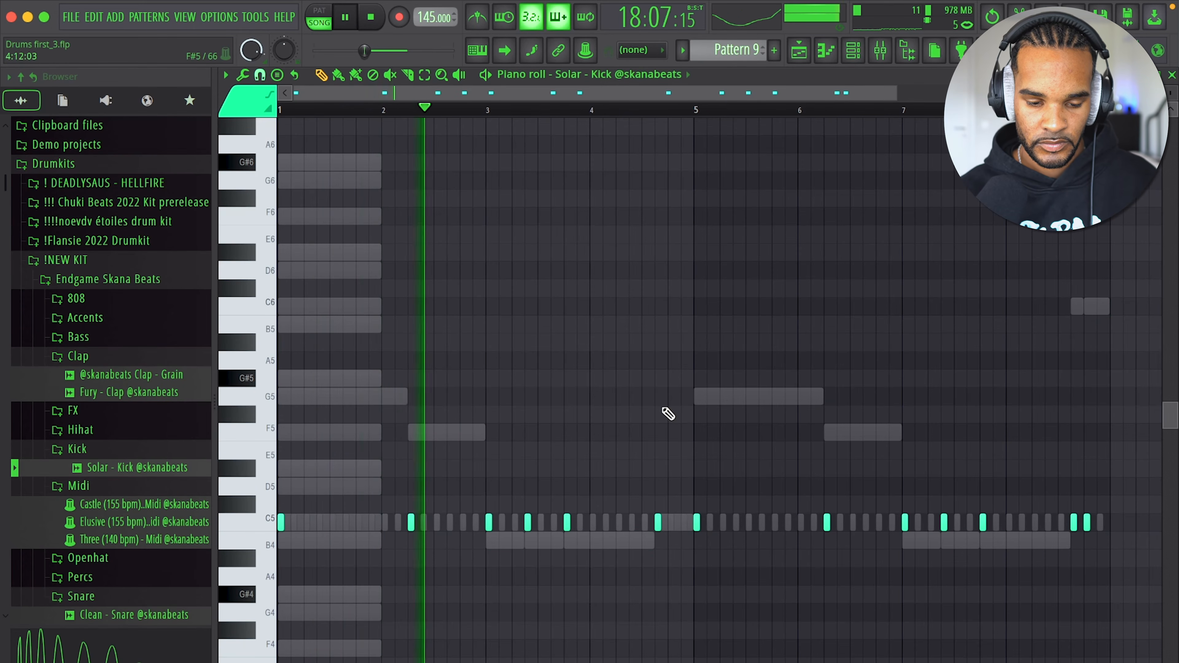
- Toggle Reverse polarity in the Solar kick's sampler settings, then replay the song and move the channel rack upward
{"action": "key", "text": "F6"}
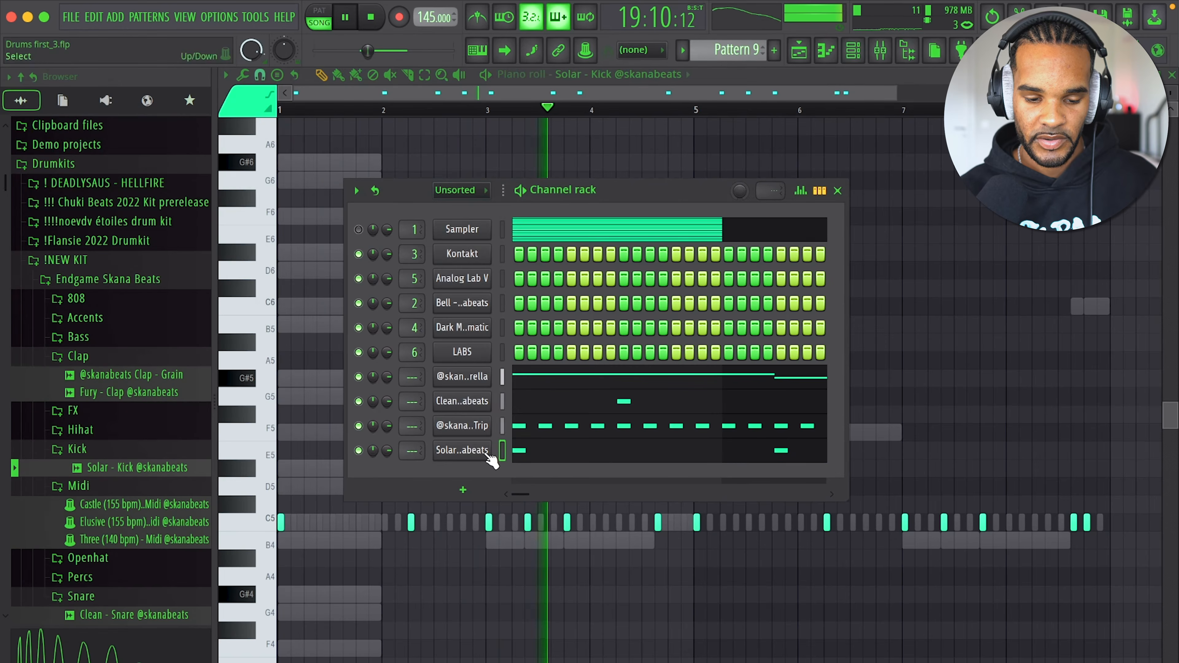
{"action": "left_click", "coordinate": [462, 450]}
{"action": "key", "text": "space"}
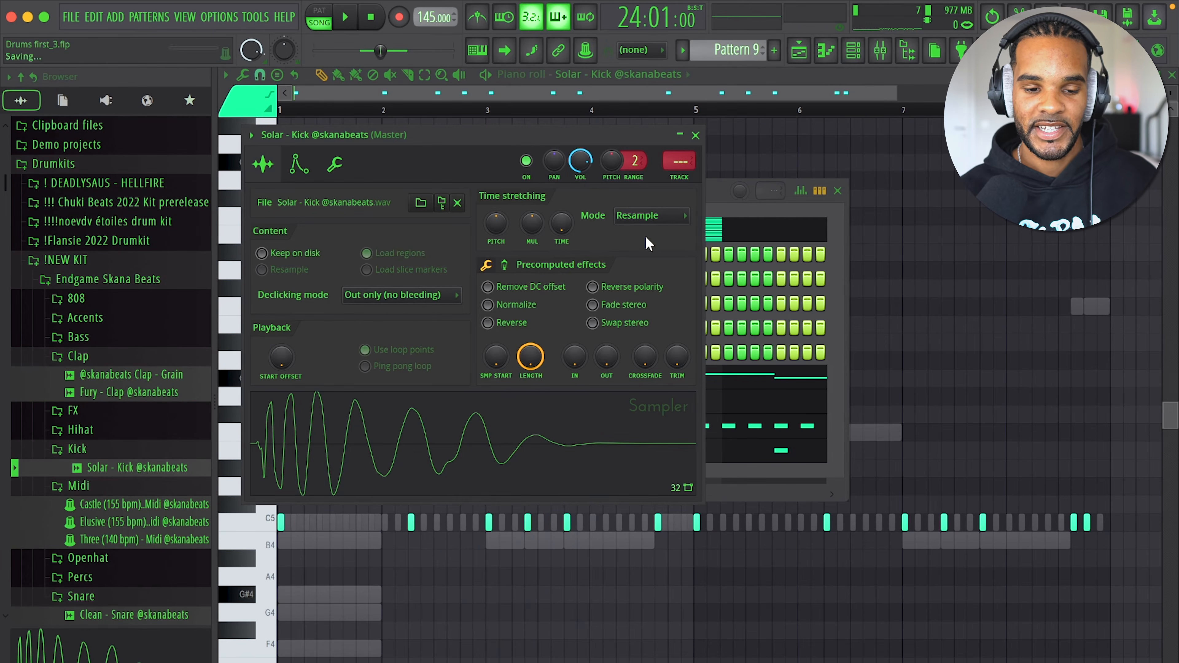
{"action": "left_click", "coordinate": [605, 292]}
{"action": "left_click", "coordinate": [696, 136]}
{"action": "key", "text": "space"}
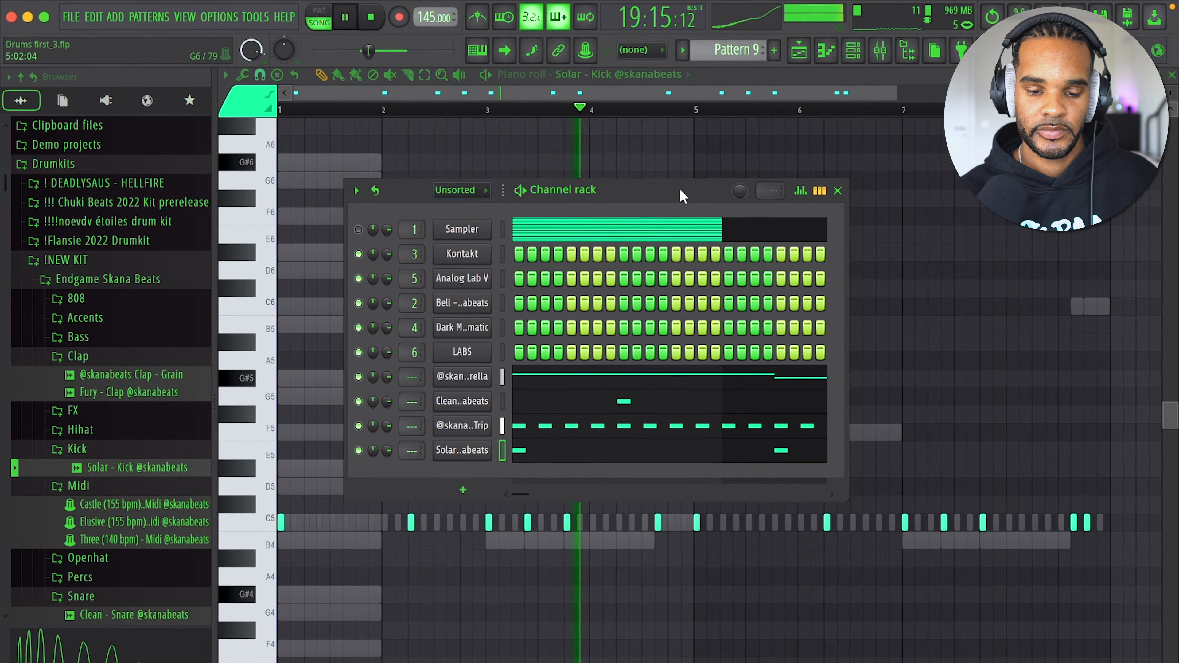
{"action": "left_click_drag", "start_coordinate": [681, 195], "coordinate": [680, 149]}
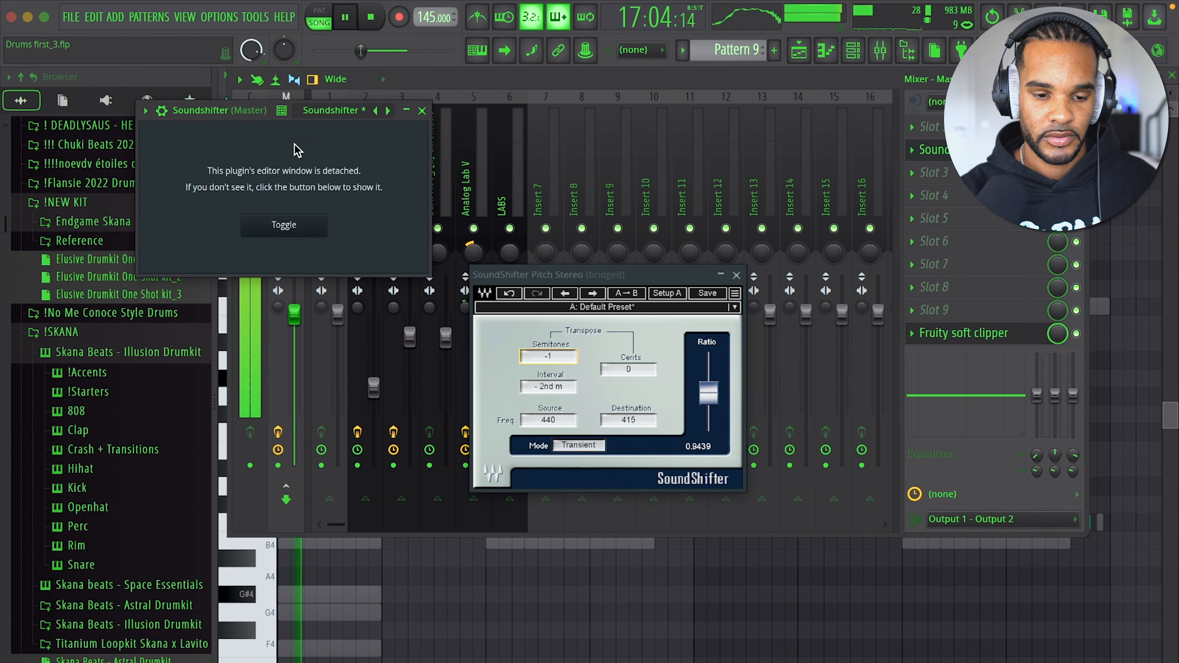
- Close the Soundshifter and mixer windows, and slightly lower the 808 channel's volume
{"action": "left_click", "coordinate": [422, 110]}
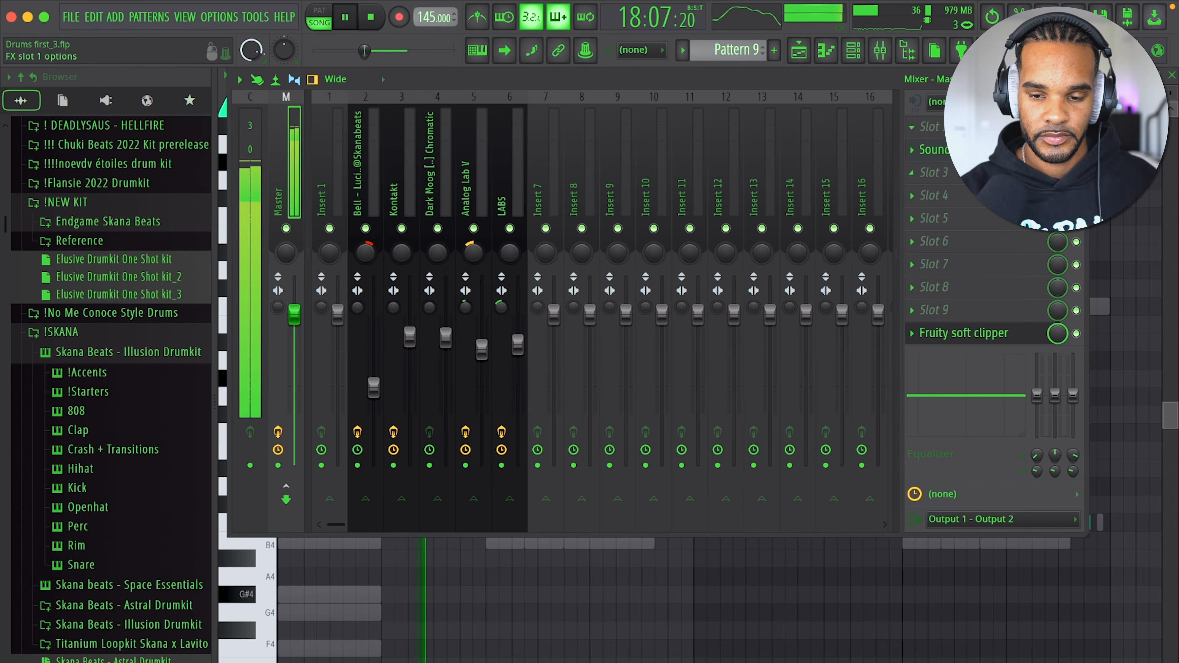
{"action": "left_click", "coordinate": [1079, 79]}
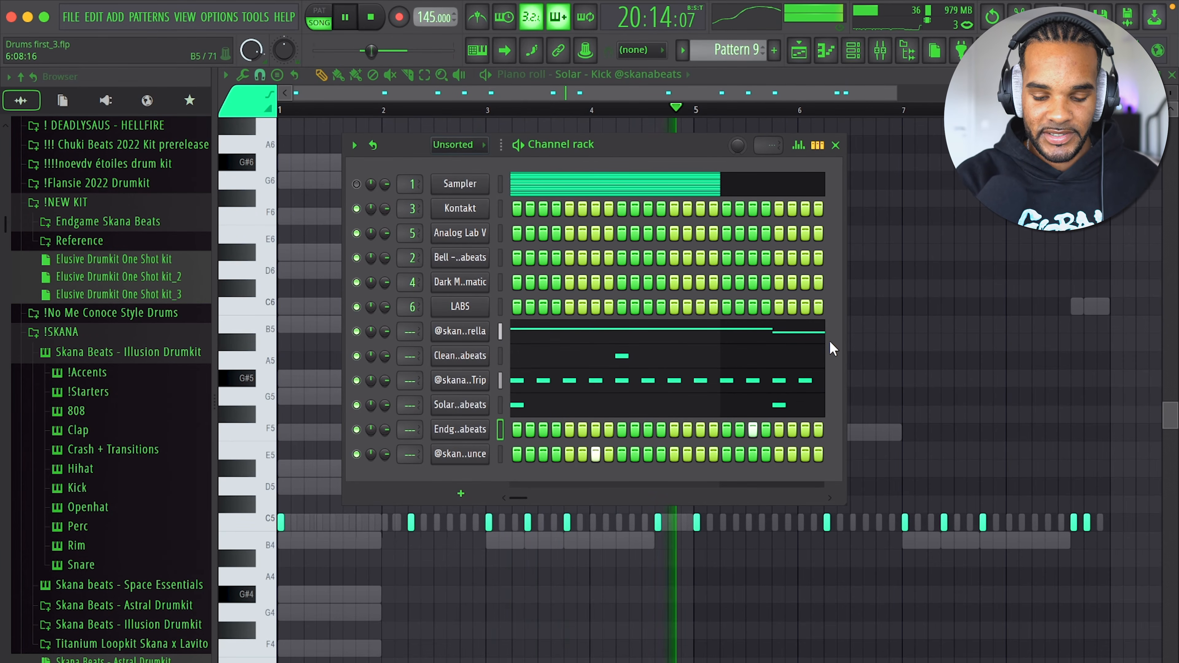
{"action": "key", "text": "XF86AudioRaiseVolume"}
{"action": "left_click_drag", "start_coordinate": [386, 332], "coordinate": [387, 340]}
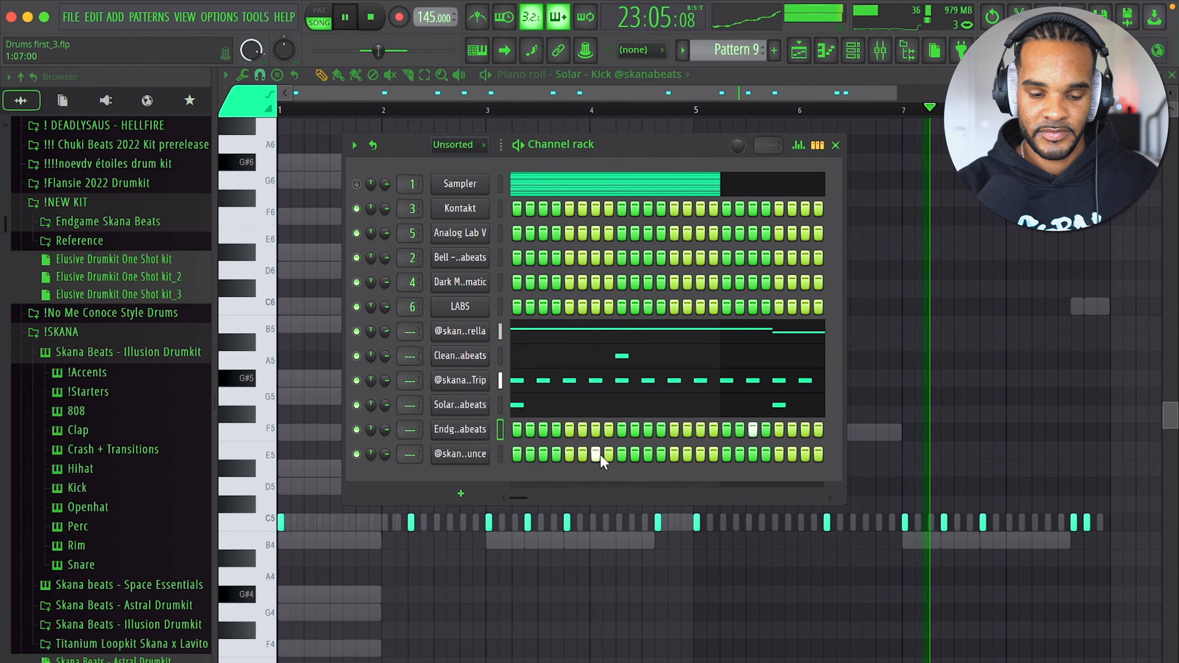
{"action": "left_click", "coordinate": [1057, 314]}
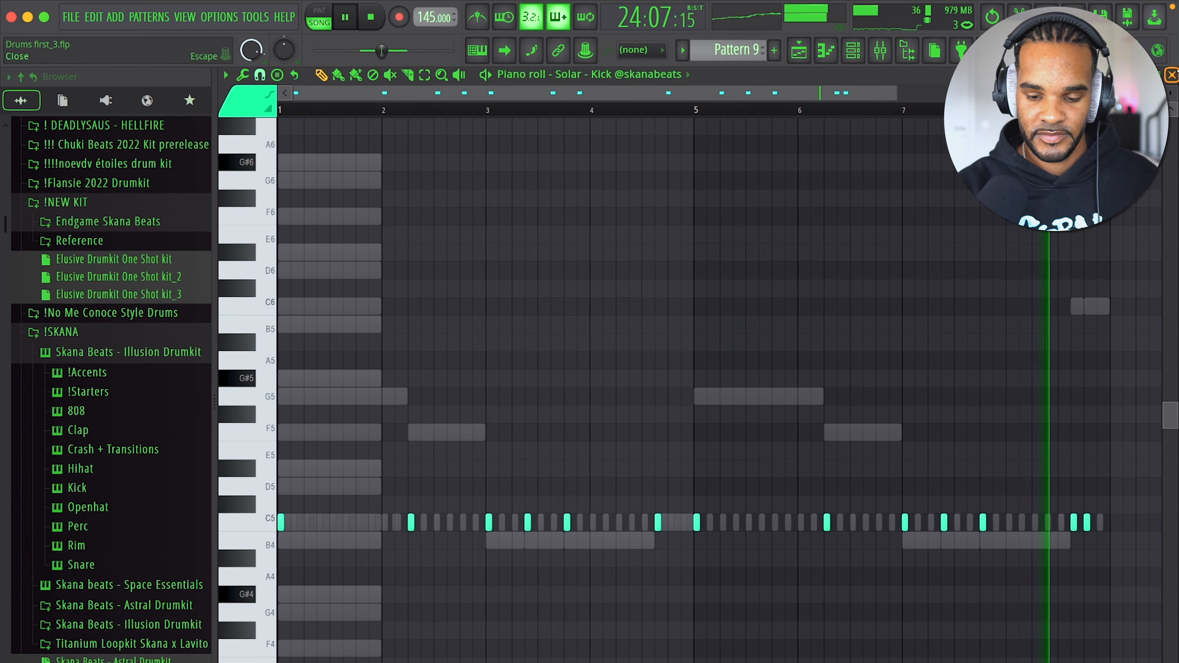
- Add a LABS #2 clip at bar 17 on Track 5 and a Bell - Lucid #2 clip at bar 25 on Track 3 of the playlist
{"action": "left_click", "coordinate": [1172, 75]}
{"action": "right_click", "coordinate": [972, 591]}
{"action": "left_click", "coordinate": [742, 458]}
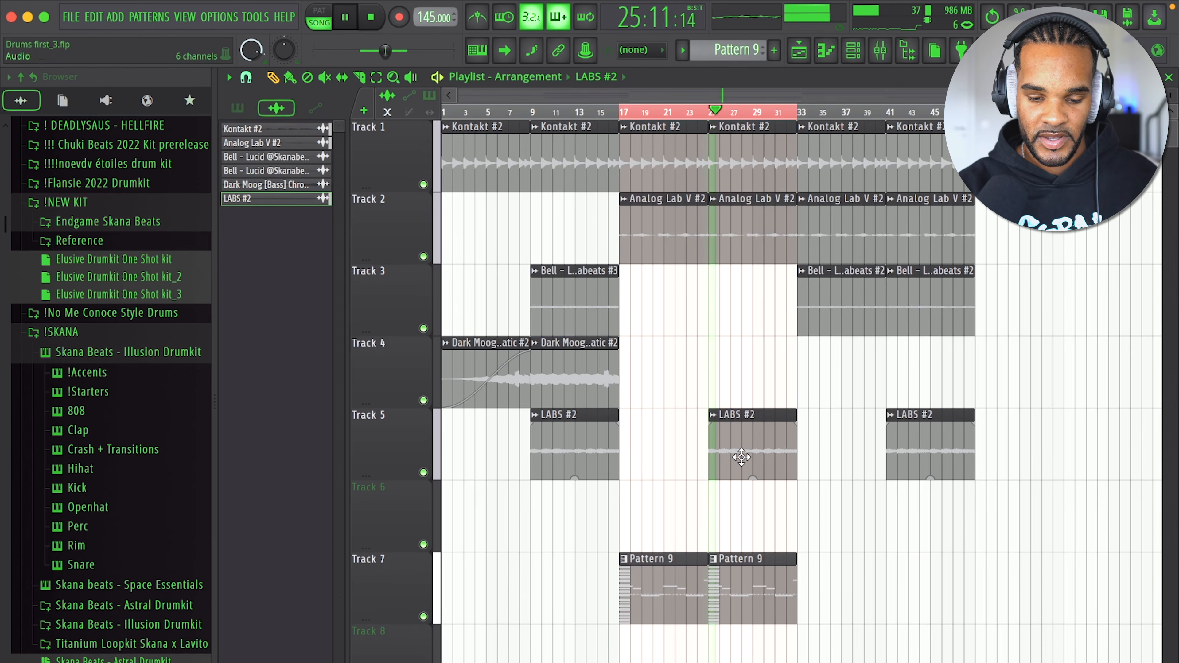
{"action": "left_click", "coordinate": [625, 449]}
{"action": "left_click", "coordinate": [822, 316]}
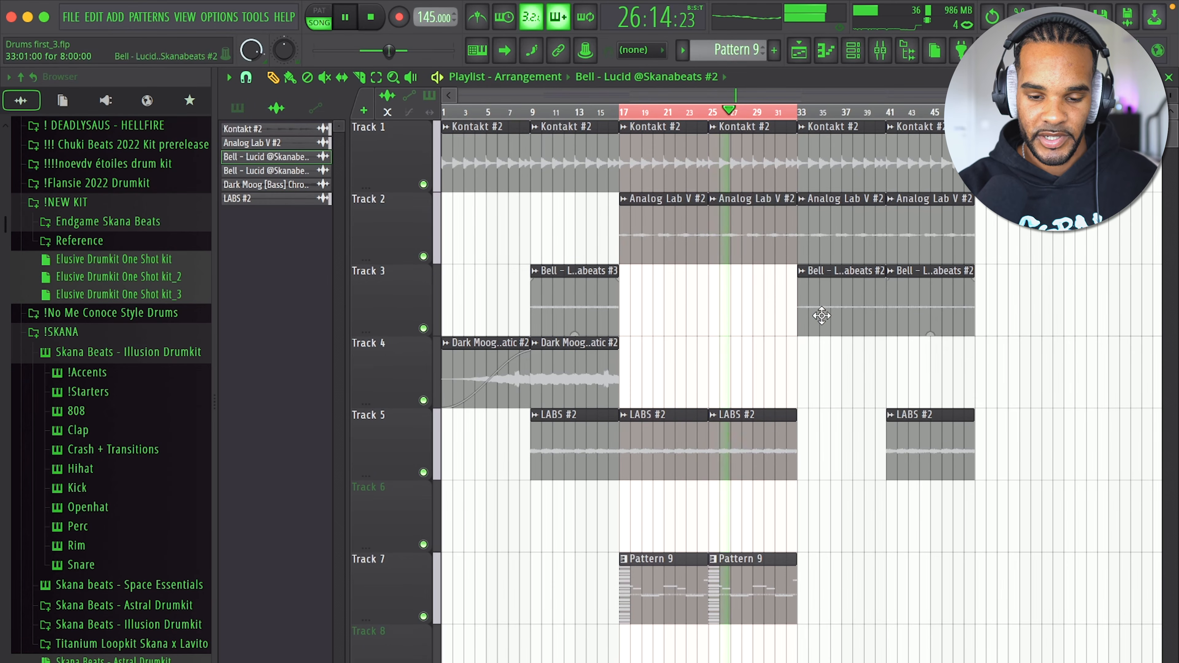
{"action": "left_click", "coordinate": [715, 309]}
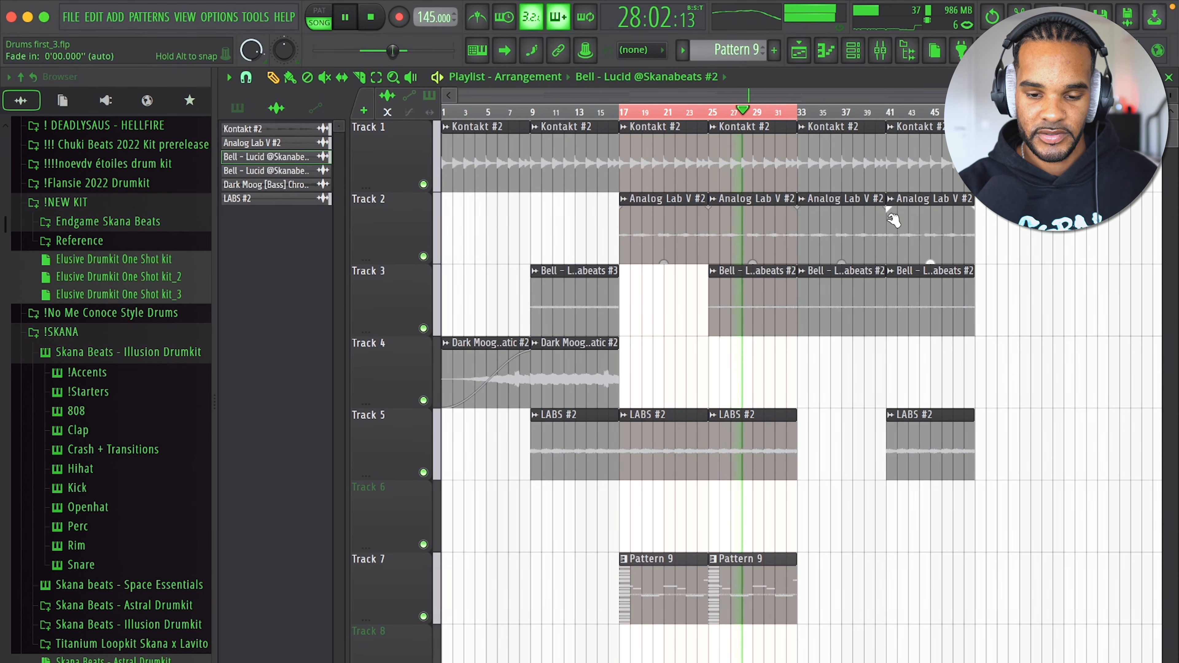
- Add a second C5 Endgame snare note half a beat after the first near the end of bar 4, and raise the selected notes one semitone
{"action": "left_click", "coordinate": [854, 51]}
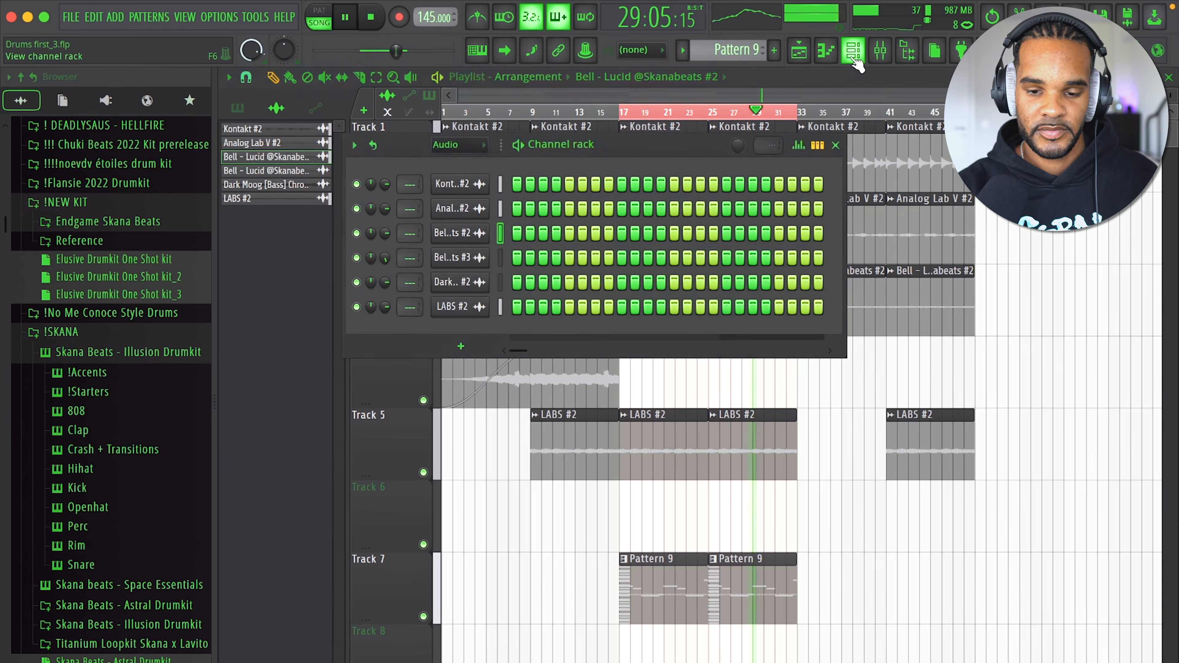
{"action": "left_click", "coordinate": [855, 54]}
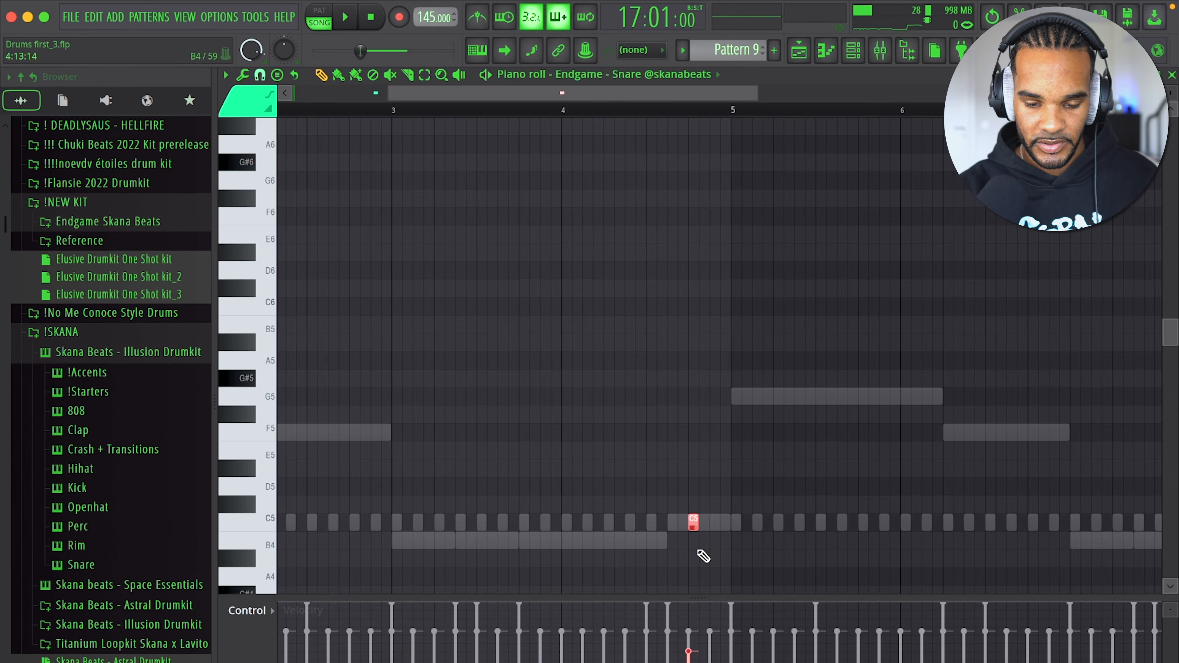
{"action": "scroll", "coordinate": [698, 551], "scroll_direction": "up", "scroll_amount": 3}
{"action": "left_click", "coordinate": [725, 525]}
{"action": "left_click", "coordinate": [602, 110]}
{"action": "key", "text": "space"}
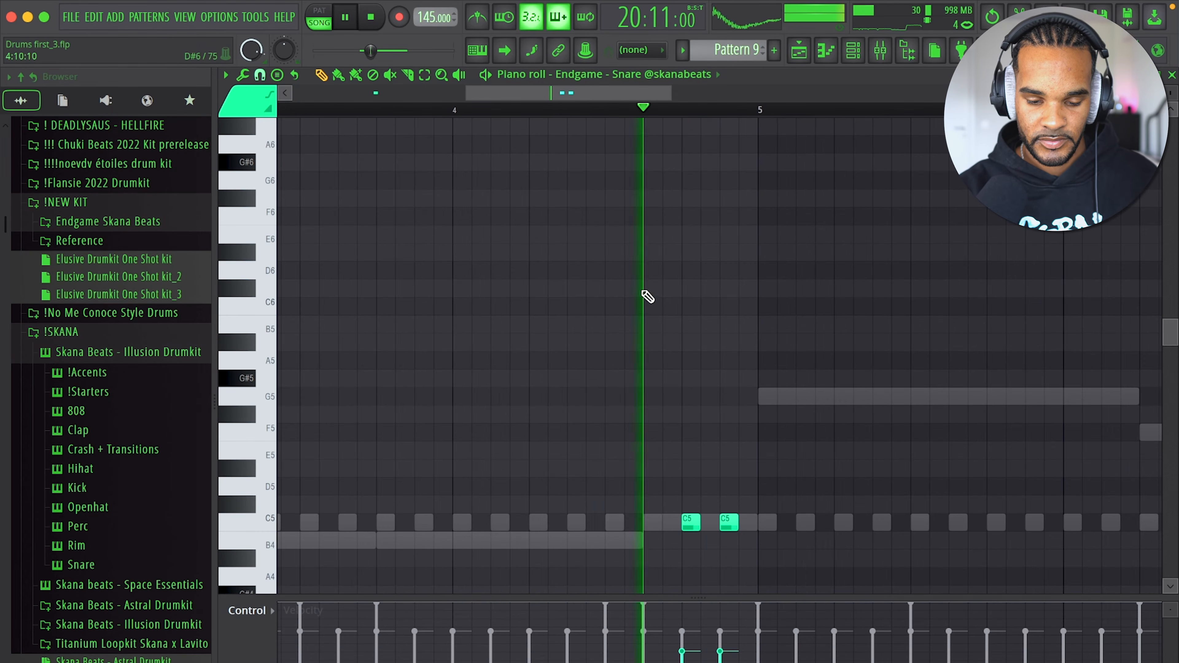
{"action": "key", "text": "space"}
{"action": "key", "text": "space"}
{"action": "key", "text": "shift+Up"}
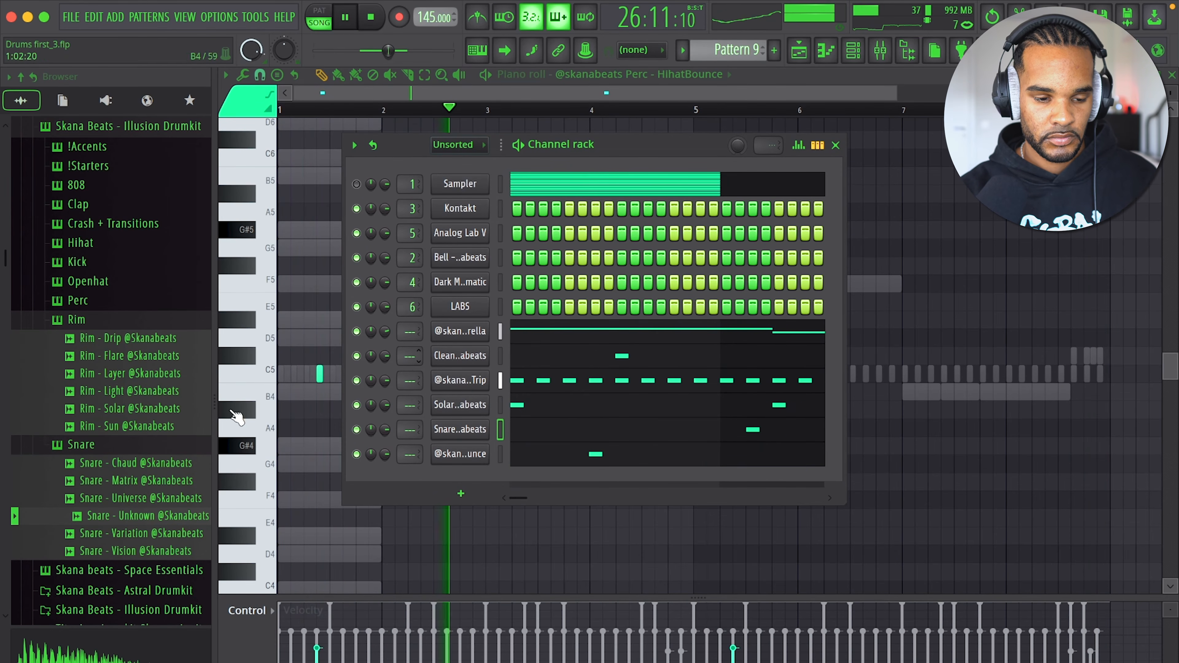
- Add the Openhat - Clean sample from the Illusion Drumkit to the channel rack
{"action": "scroll", "coordinate": [116, 372], "scroll_direction": "up", "scroll_amount": 2}
{"action": "left_click", "coordinate": [132, 394]}
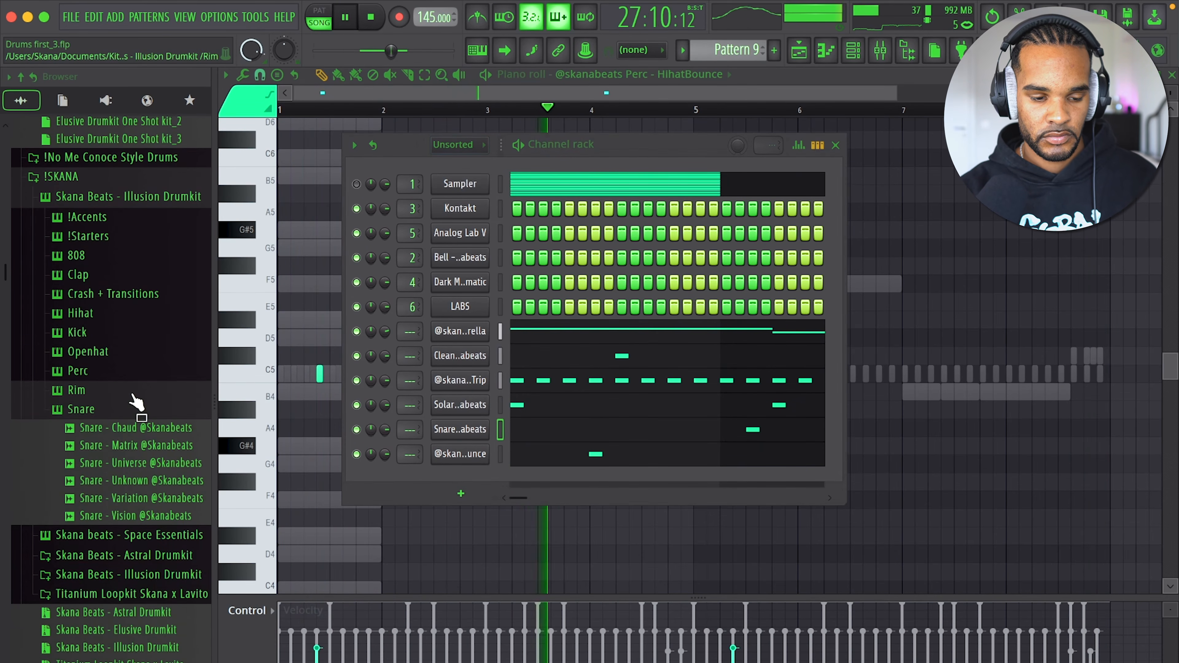
{"action": "left_click", "coordinate": [93, 351]}
{"action": "left_click", "coordinate": [132, 372]}
{"action": "left_click_drag", "start_coordinate": [134, 382], "coordinate": [385, 469]}
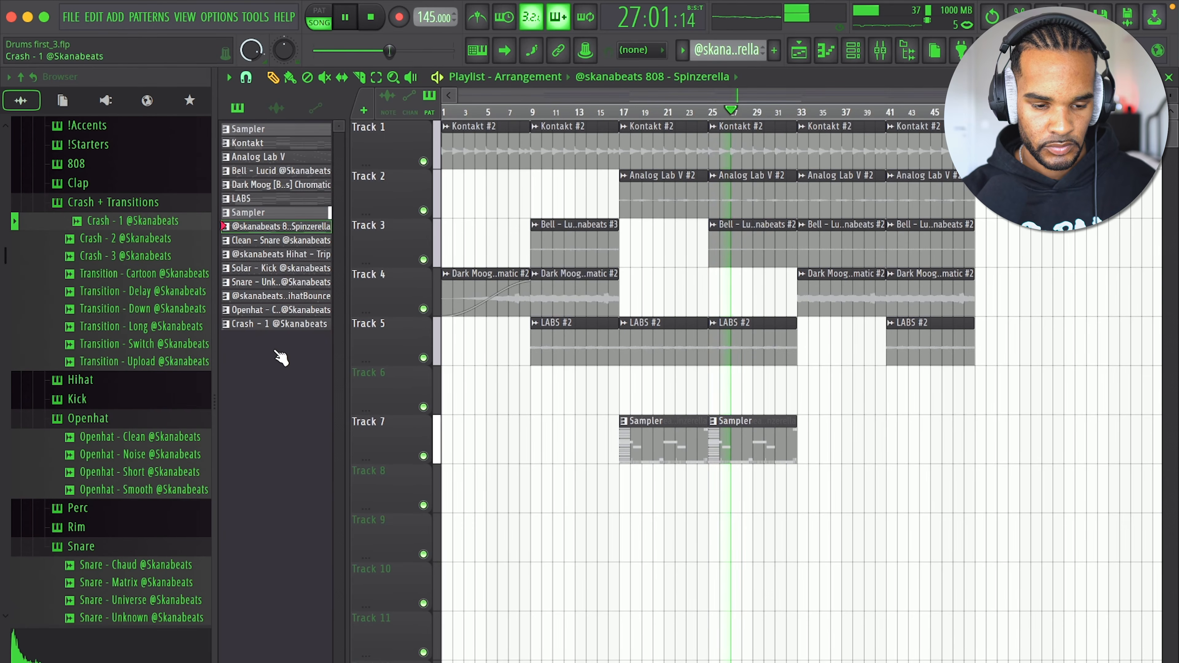
- Stack the separate drum patterns, from the 808 through Crash - 1, at bar 17 from Track 8 down, and delete the Sampler clips on Track 7
{"action": "left_click", "coordinate": [273, 324]}
{"action": "left_click_drag", "start_coordinate": [281, 234], "coordinate": [619, 479]}
{"action": "left_click_drag", "start_coordinate": [687, 503], "coordinate": [678, 506]}
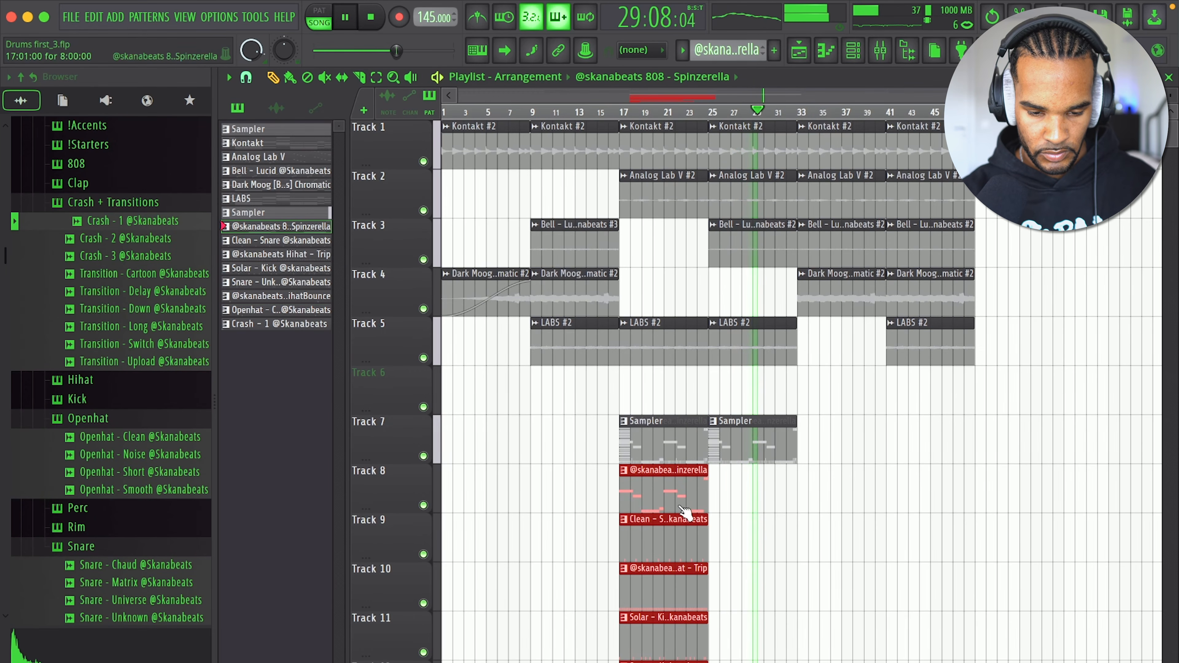
{"action": "left_click", "coordinate": [399, 449], "text": "ctrl"}
{"action": "key", "text": "Delete"}
- Duplicate the stacked drum clips to bar 25, aligning the copied open hat and crash clips with that bar
{"action": "left_click_drag", "start_coordinate": [717, 472], "coordinate": [576, 662]}
{"action": "key", "text": "ctrl+b"}
{"action": "left_click", "coordinate": [772, 506], "text": "ctrl"}
{"action": "right_click", "coordinate": [772, 504], "text": "ctrl"}
{"action": "left_click_drag", "start_coordinate": [952, 389], "coordinate": [639, 635]}
{"action": "left_click_drag", "start_coordinate": [752, 620], "coordinate": [668, 662]}
{"action": "key", "text": "ctrl+b"}
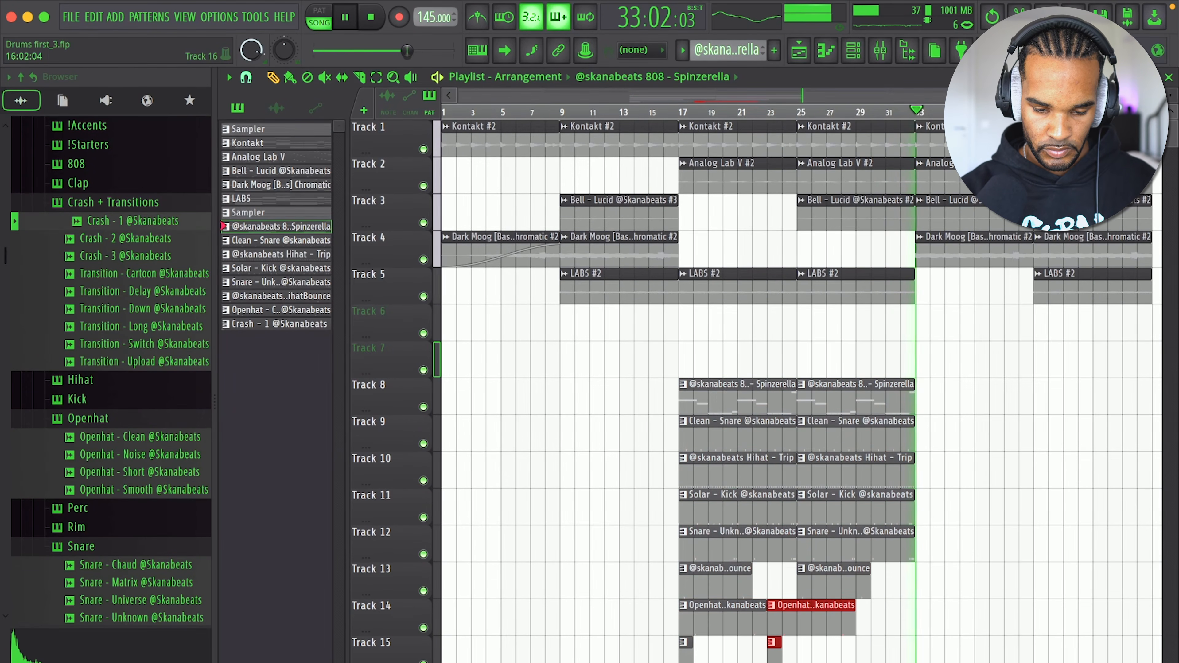
{"action": "left_click_drag", "start_coordinate": [817, 625], "coordinate": [843, 627]}
- Move all drum clips up one track and duplicate the 16-bar block twice to fill bars 33 to 64
{"action": "left_click_drag", "start_coordinate": [913, 660], "coordinate": [636, 343]}
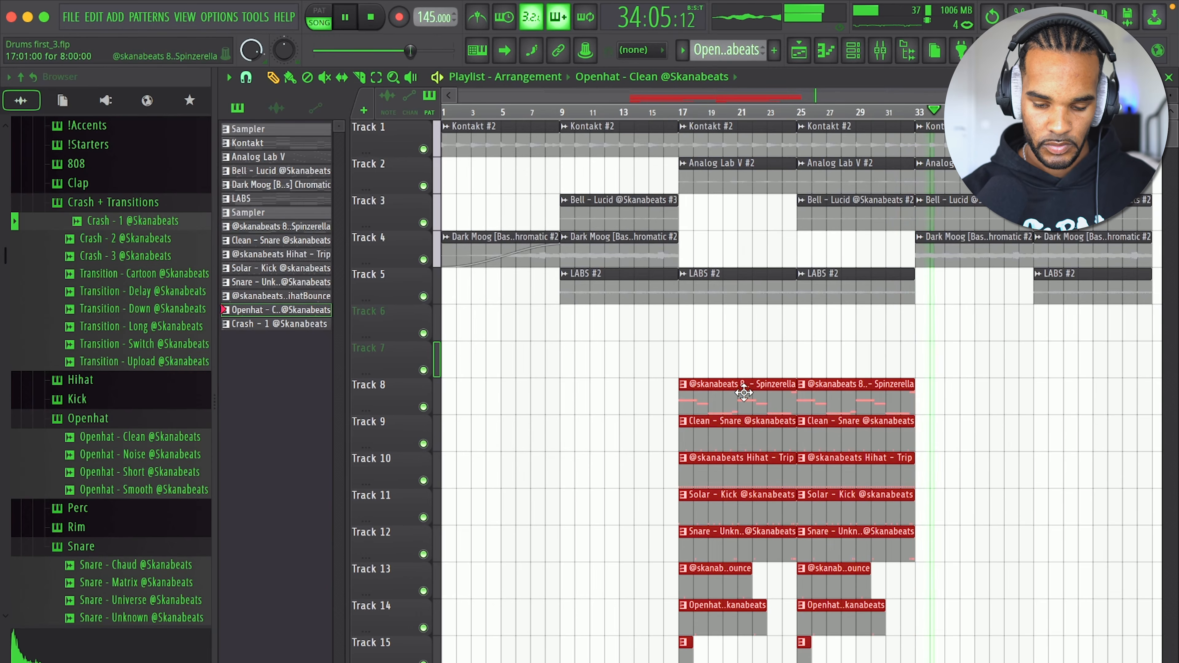
{"action": "left_click_drag", "start_coordinate": [744, 429], "coordinate": [744, 393]}
{"action": "key", "text": "ctrl+b"}
{"action": "key", "text": "ctrl+b"}
{"action": "key", "text": "ctrl+d"}
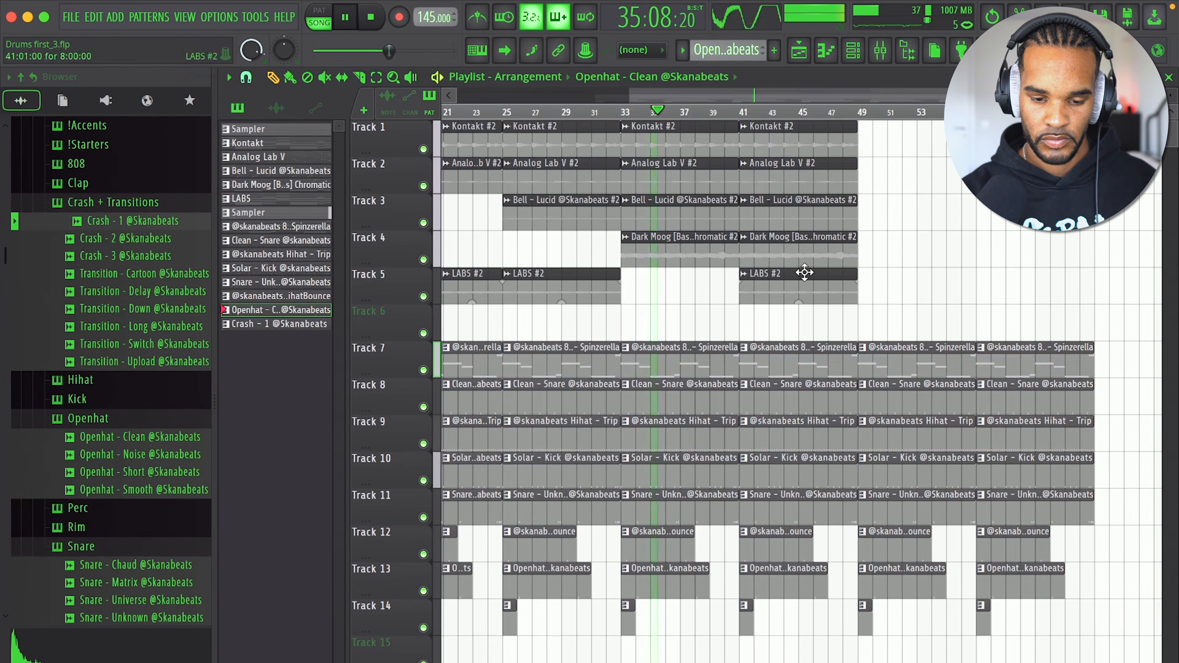
- Remove the 808 and Analog Lab V clips from bars 33 to 48, plus bar 33's kick, Snare - Unknown and open hat clips
{"action": "right_click", "coordinate": [679, 362]}
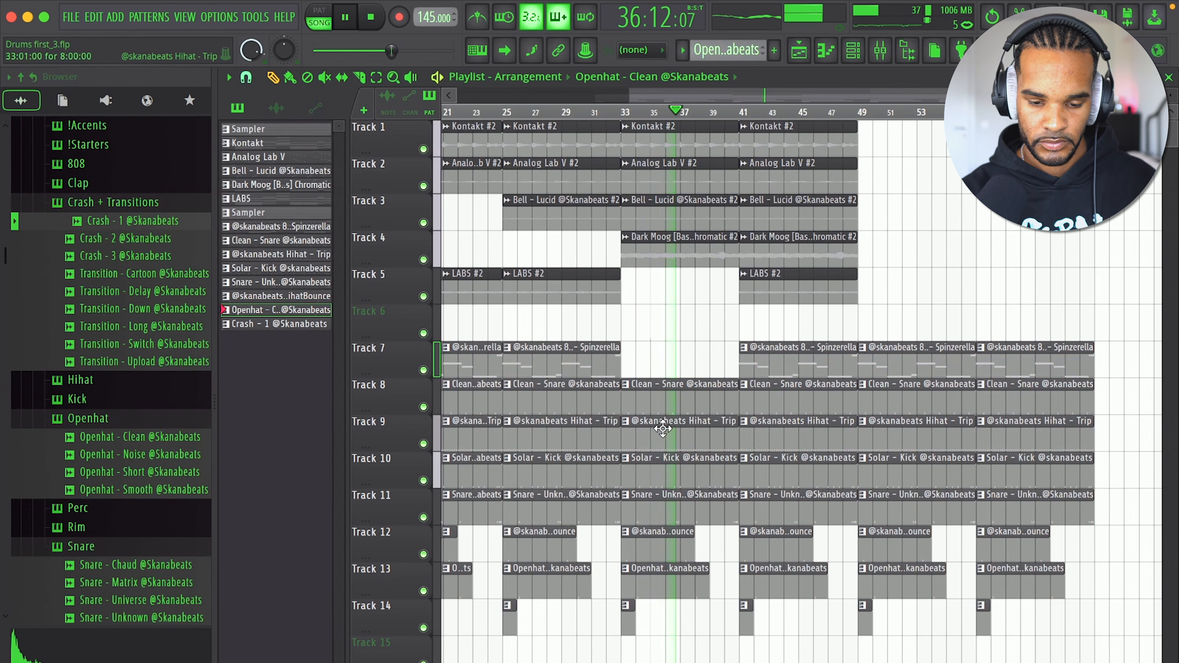
{"action": "right_click", "coordinate": [653, 474]}
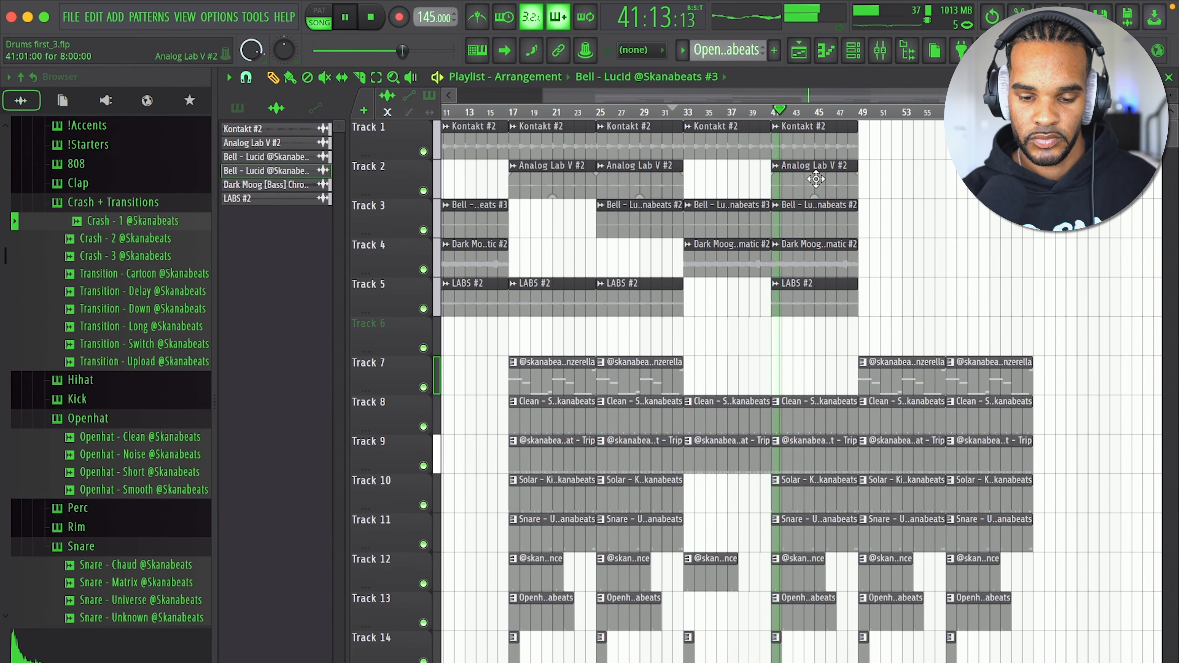
{"action": "right_click", "coordinate": [835, 181]}
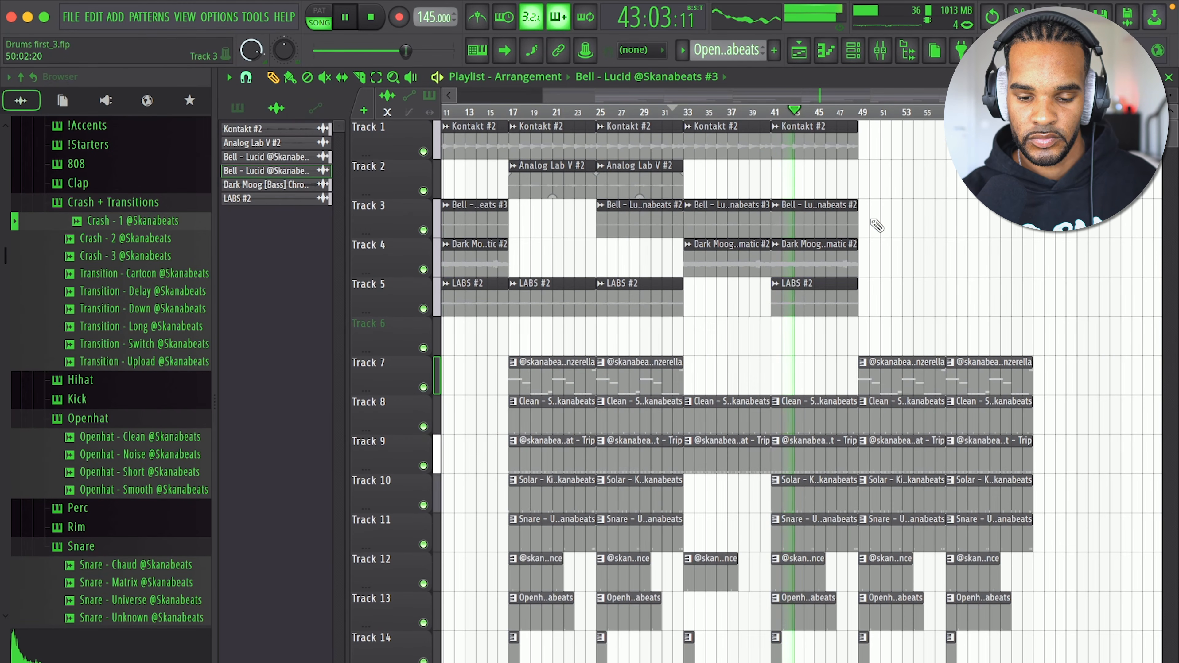
- Replace the Bell - Lucid #2 clip at bar 41 with a duplicate of the #3 clip, and delete the drum clips in bars 49 to 64
{"action": "right_click", "coordinate": [798, 218]}
{"action": "left_click", "coordinate": [722, 218], "text": "super"}
{"action": "key", "text": "super+b"}
{"action": "left_click_drag", "start_coordinate": [923, 305], "coordinate": [1015, 586]}
{"action": "left_click_drag", "start_coordinate": [1068, 662], "coordinate": [871, 336]}
{"action": "key", "text": "Delete"}
- Duplicate the arrangement of bars 17 to 48 so that the copy starts at bar 57
{"action": "left_click_drag", "start_coordinate": [941, 650], "coordinate": [544, 96]}
{"action": "key", "text": "super+b"}
{"action": "key", "text": "super+d"}
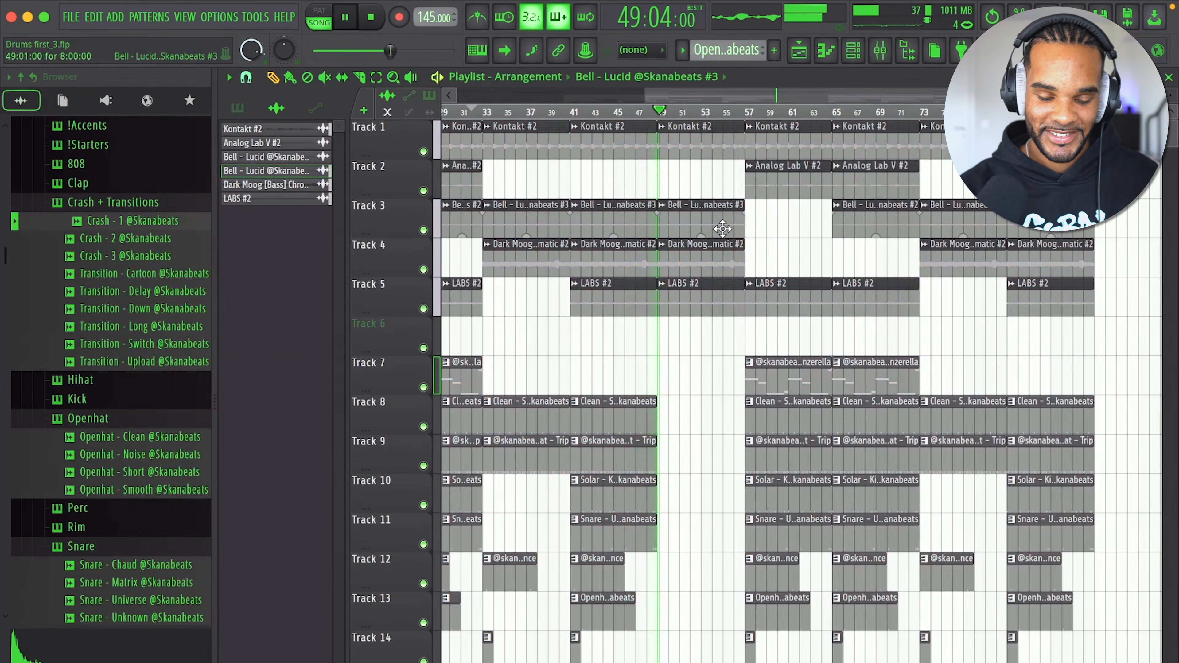
- Move all the drum clips on Tracks 7 to 14 up one track, and clear the selection
{"action": "right_click", "coordinate": [720, 348], "text": "super"}
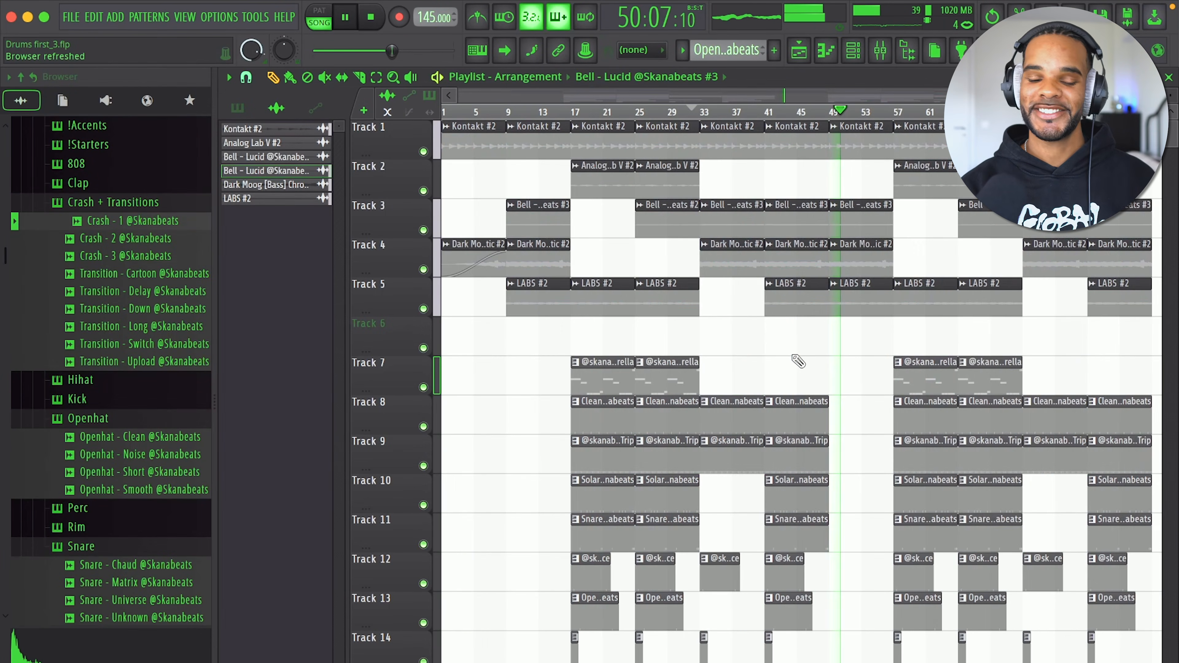
{"action": "left_click_drag", "start_coordinate": [394, 374], "coordinate": [375, 655]}
{"action": "key", "text": "shift+Up"}
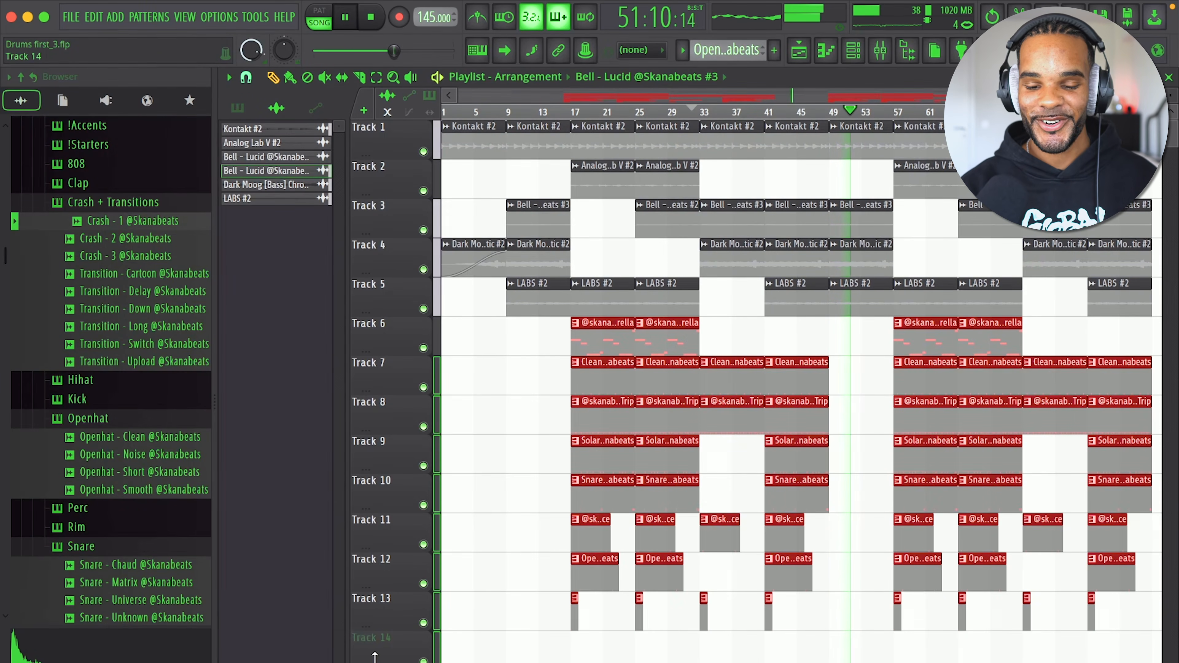
{"action": "key", "text": "super+d"}
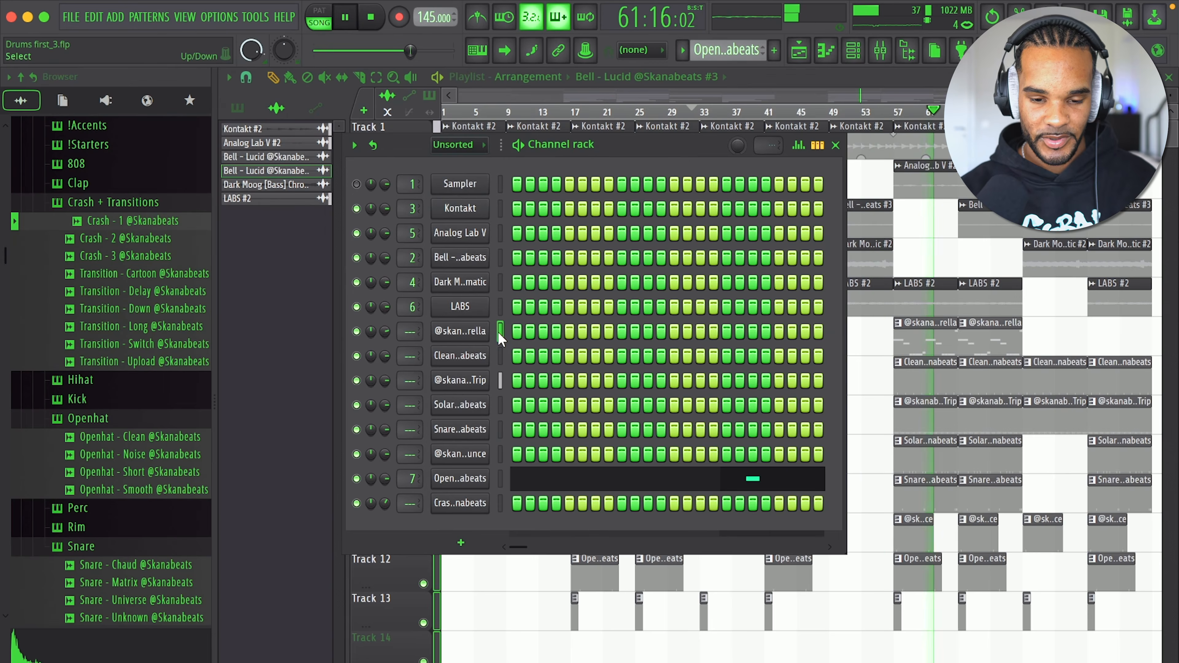
- Add Fruity Fast Dist to slot 3 of the 808's mixer insert 8 with a 58% mix level, and replay the song from the start
{"action": "key", "text": "F9"}
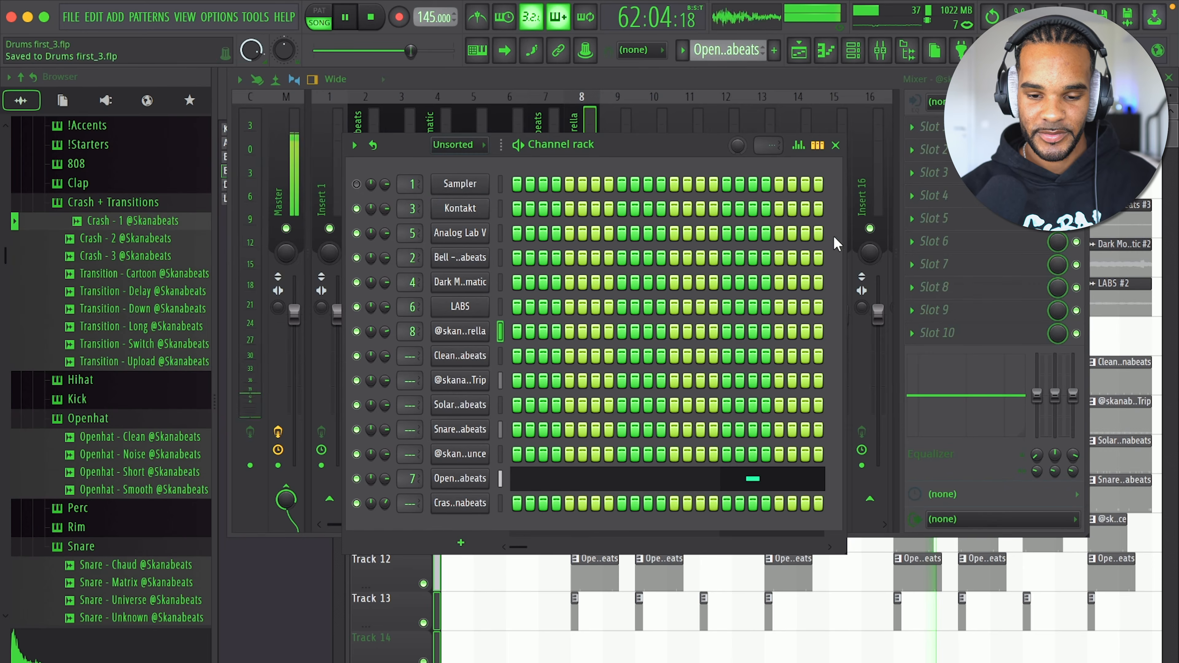
{"action": "left_click", "coordinate": [943, 176]}
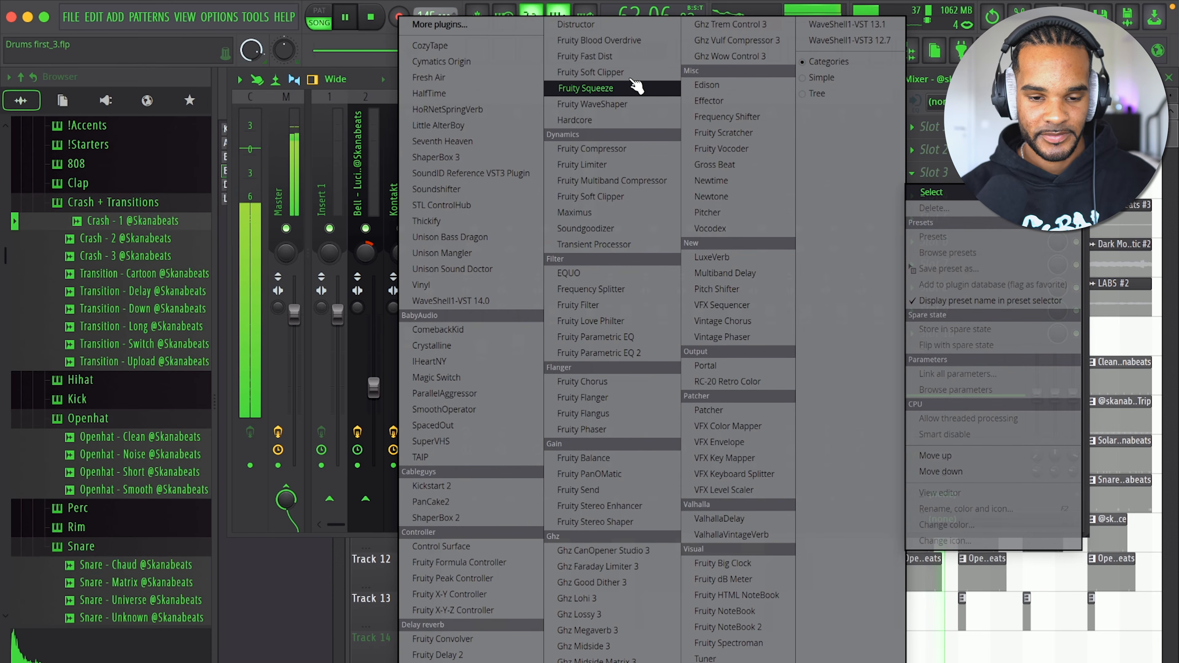
{"action": "left_click", "coordinate": [599, 56]}
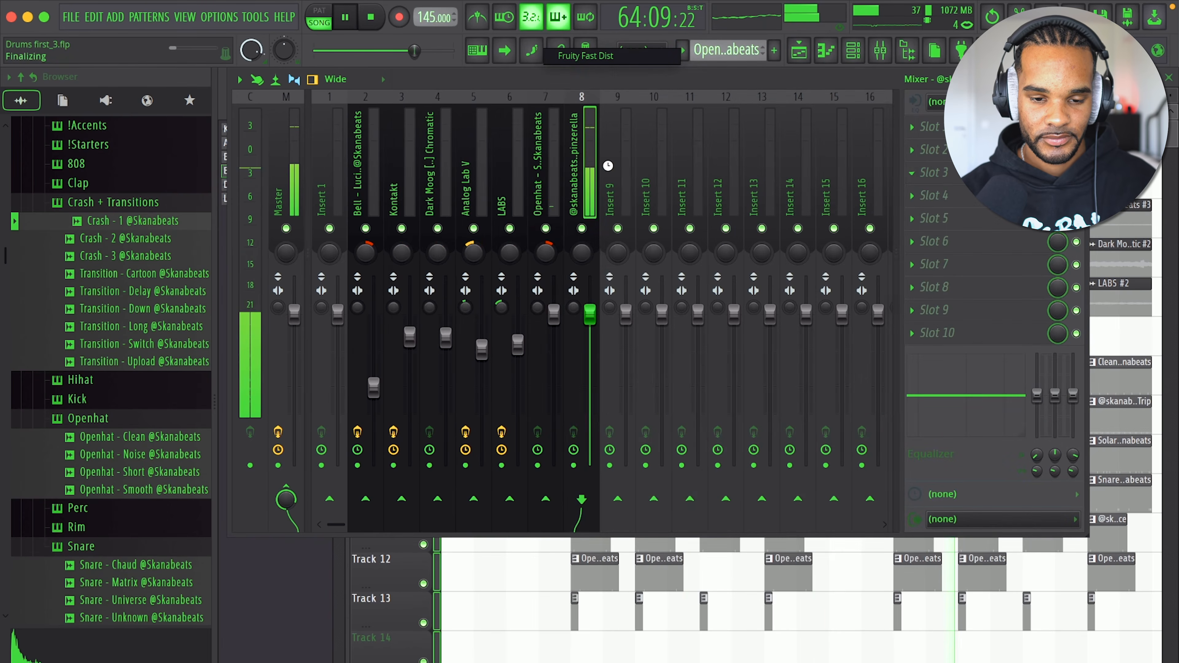
{"action": "mouse_move", "coordinate": [452, 244]}
{"action": "left_mouse_down"}
{"action": "mouse_move", "coordinate": [463, 253]}
{"action": "mouse_move", "coordinate": [441, 253]}
{"action": "left_mouse_up"}
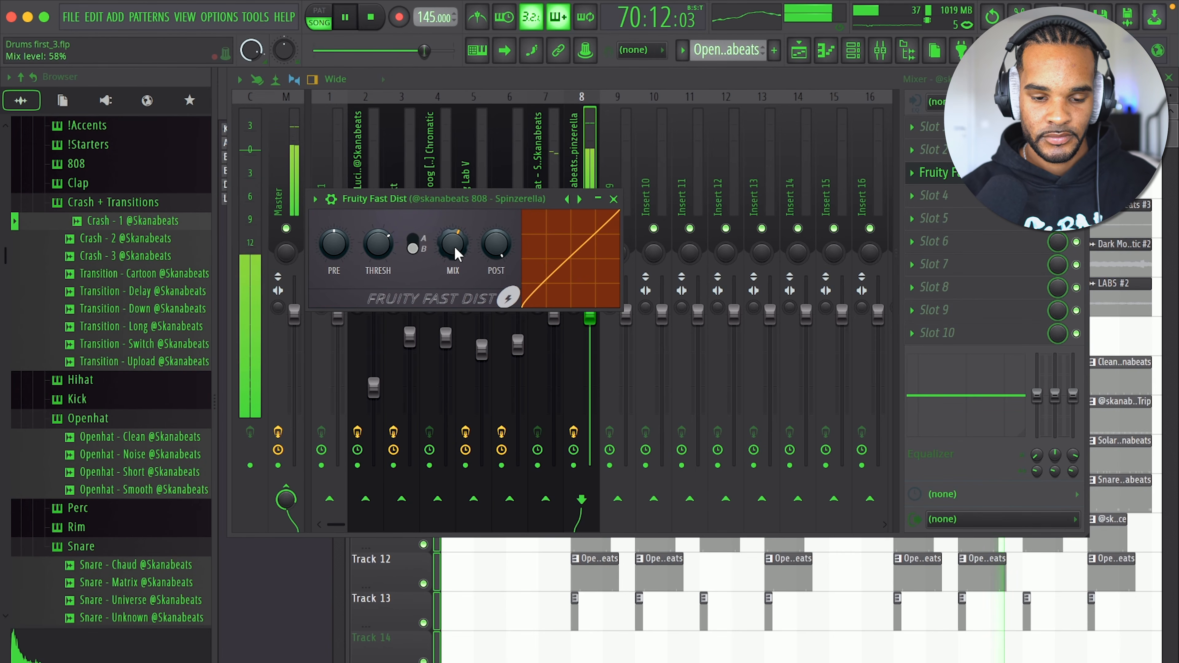
{"action": "left_click", "coordinate": [613, 200]}
{"action": "left_click", "coordinate": [1079, 79]}
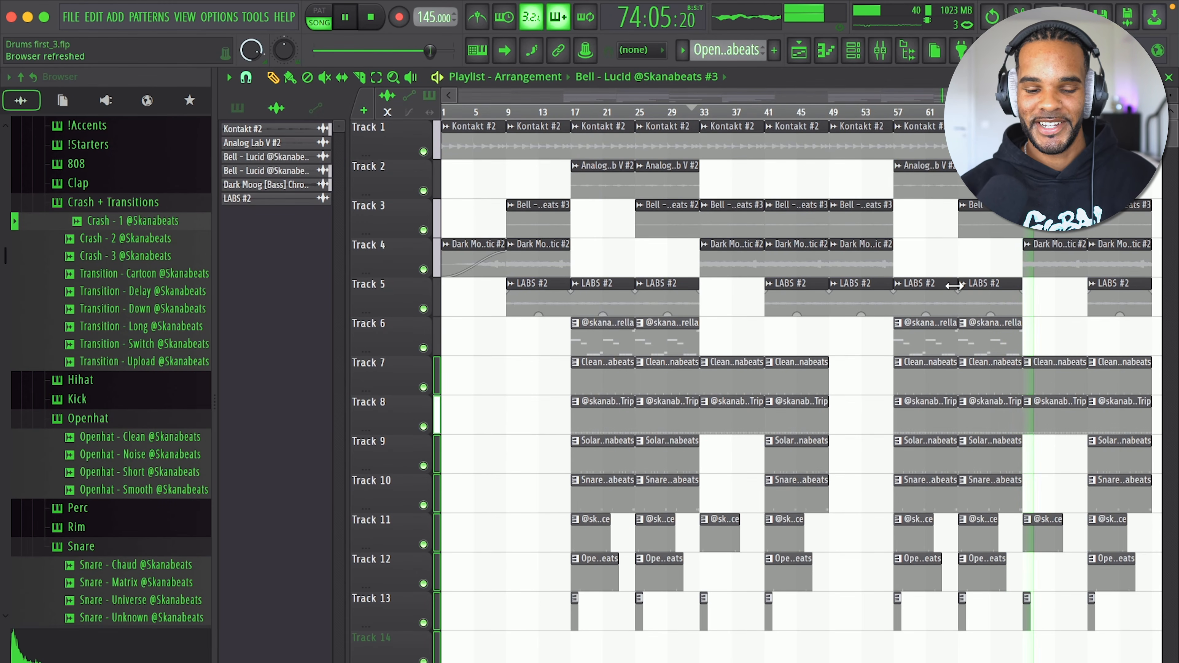
{"action": "left_click", "coordinate": [377, 20]}
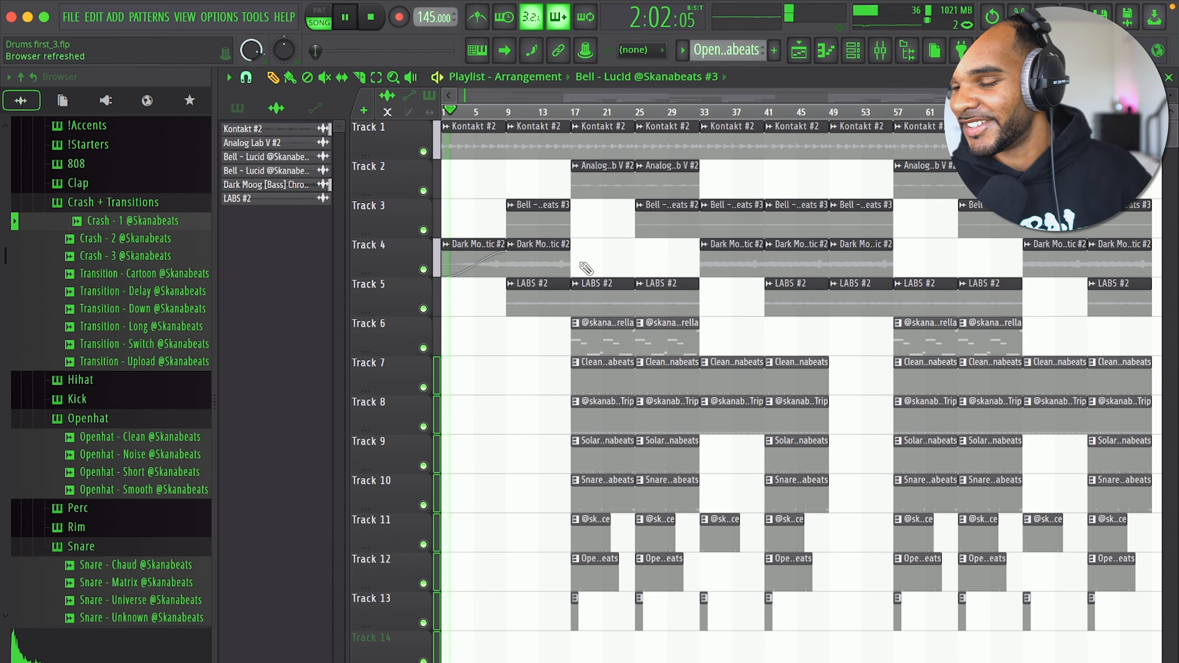